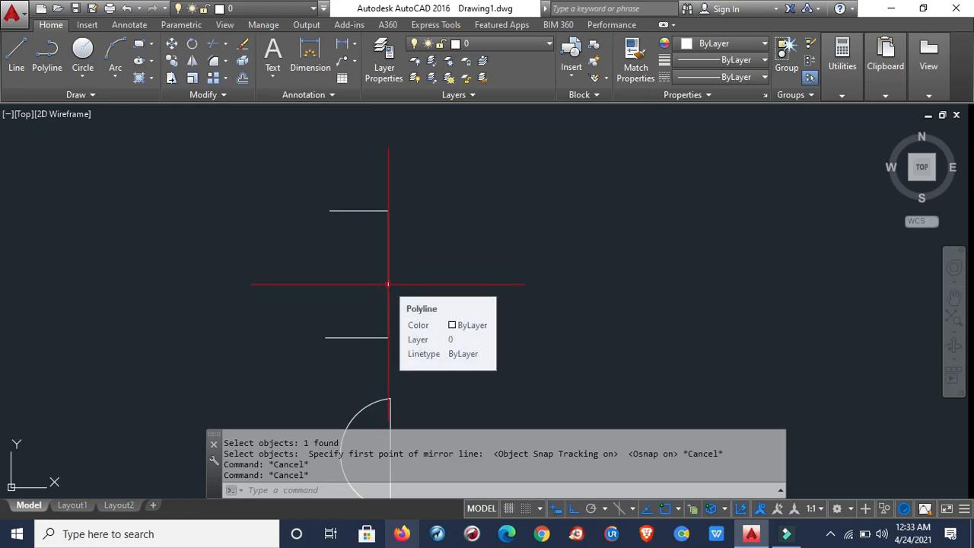
Mirror the bracket-shaped polyline about its vertical edge, keeping the source object.
type("M")
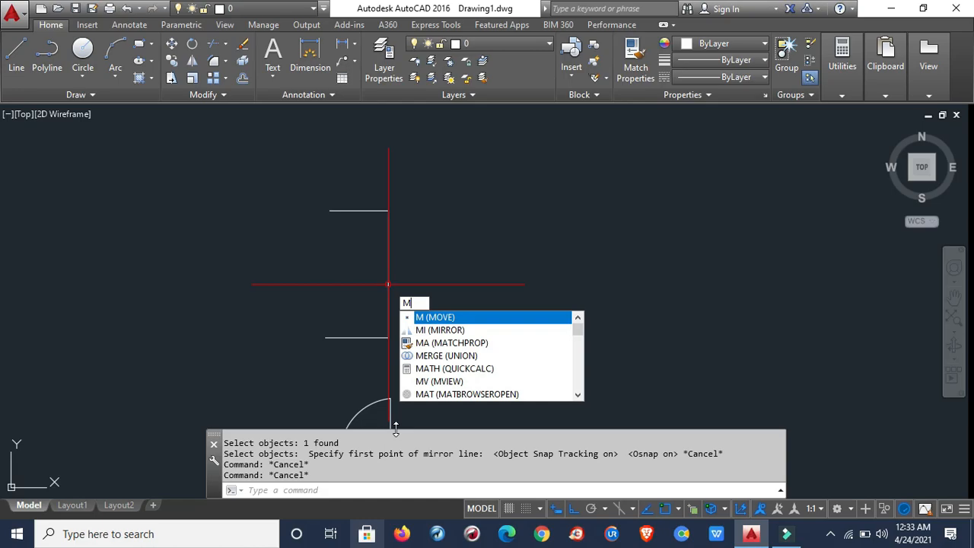
type("I")
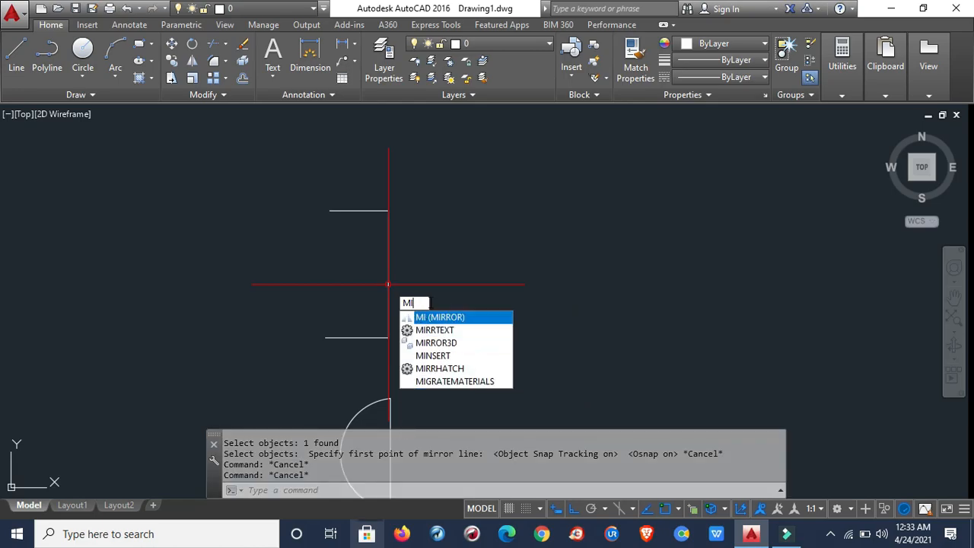
key("Return")
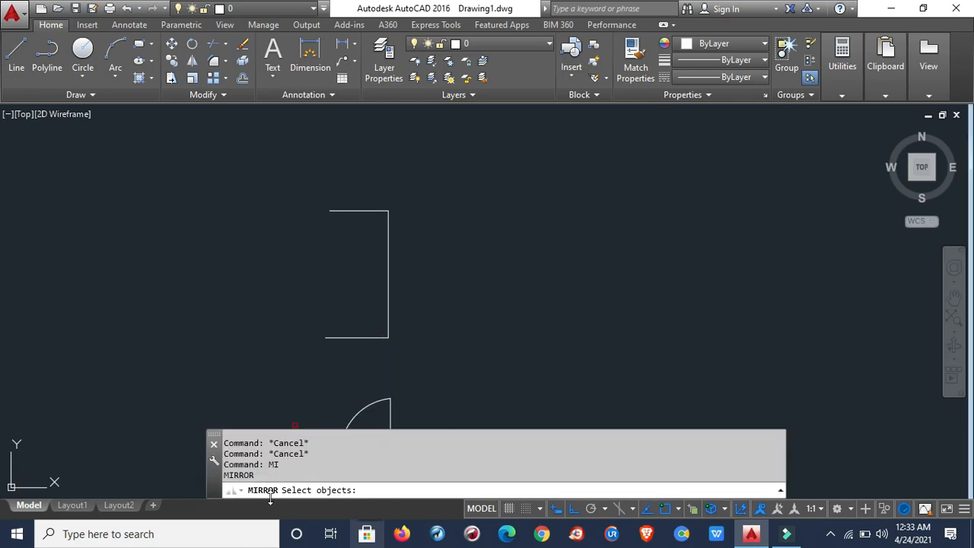
left_click(384, 337)
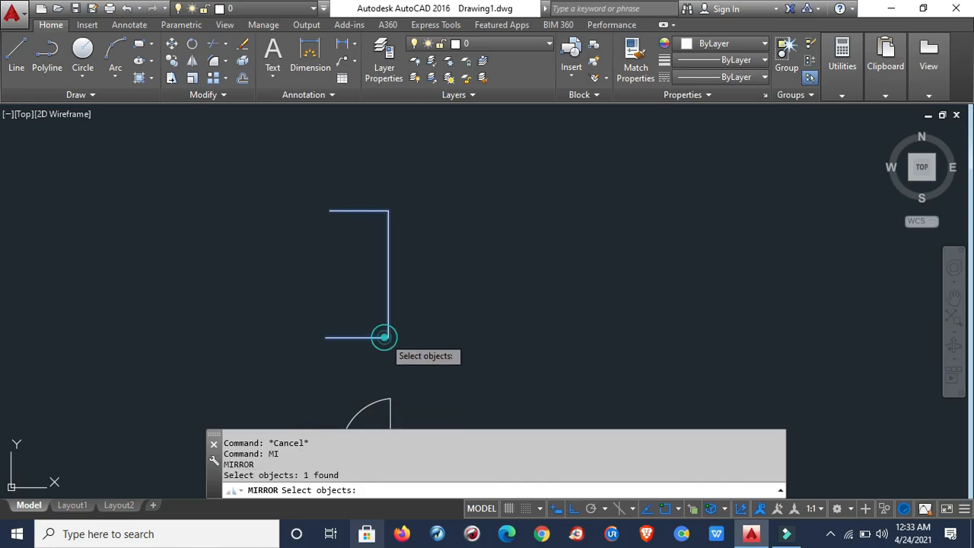
key("Return")
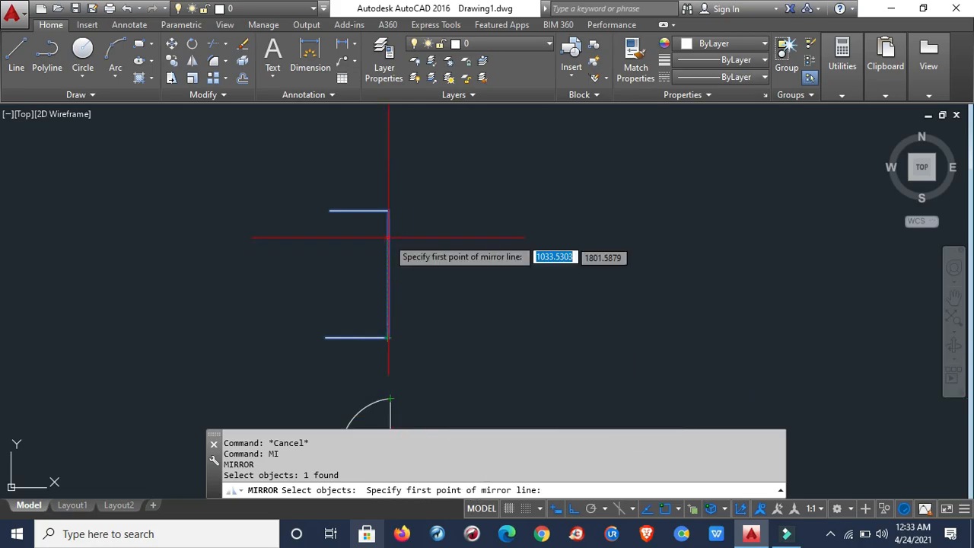
left_click(387, 337)
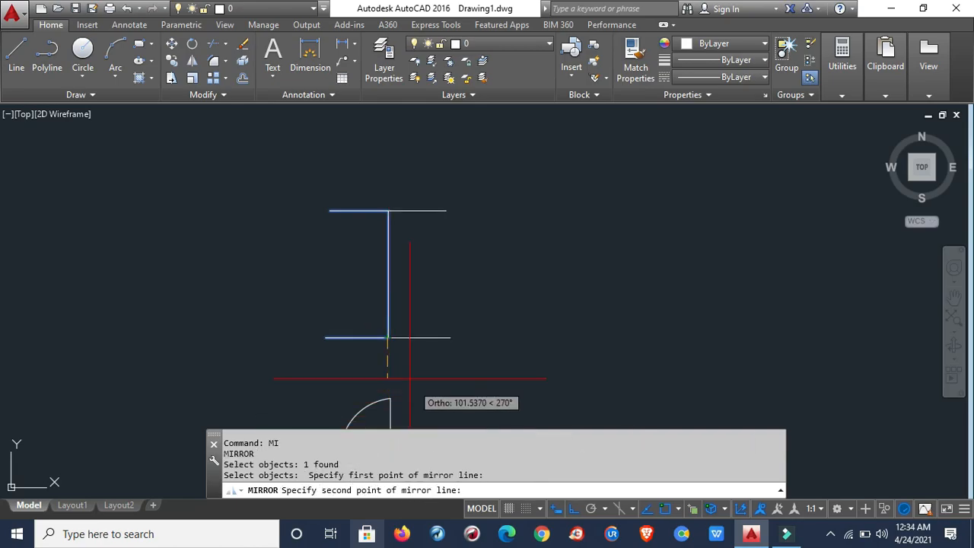
left_click(388, 211)
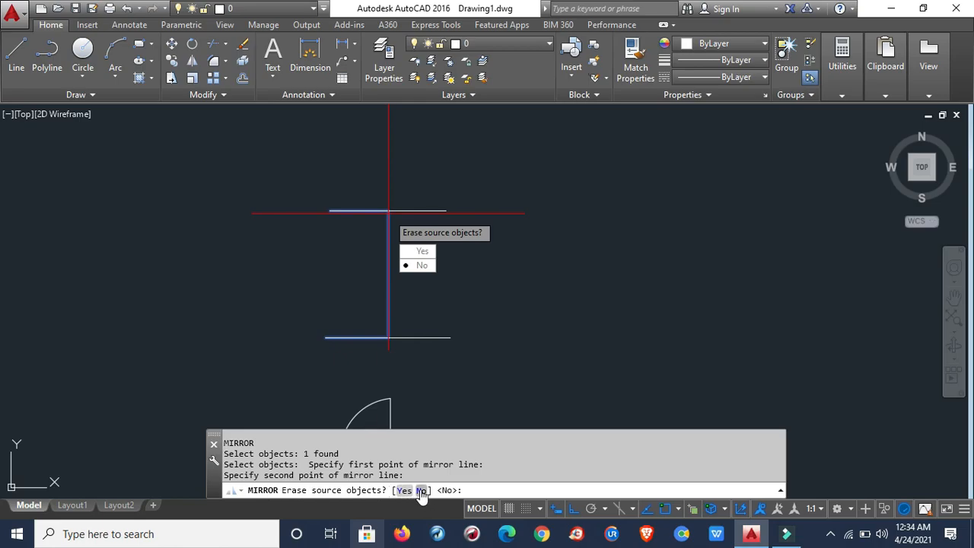
key("Return")
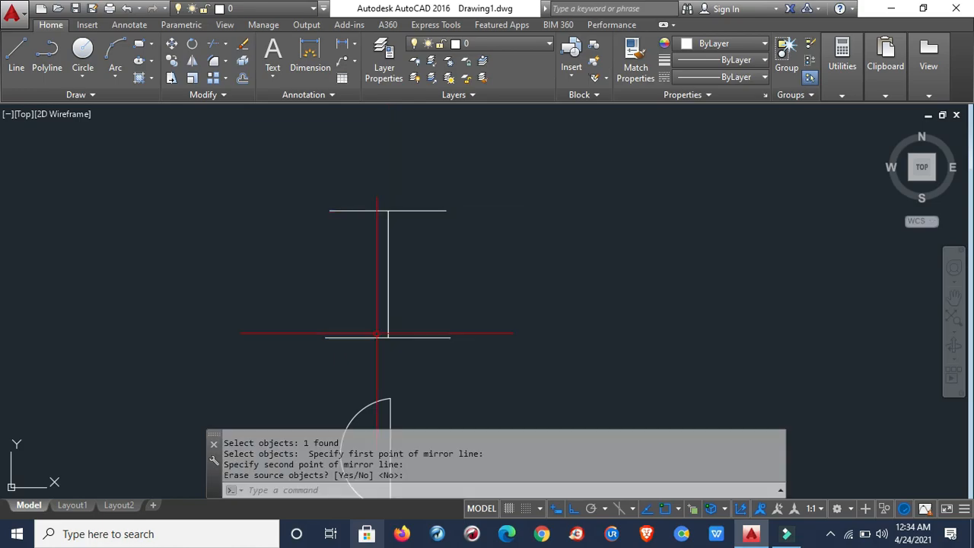
Mirror the half circle's arc and straight line about that vertical line, keeping the source objects.
scroll(417, 299, "up", 2)
scroll(432, 320, "down", 2)
middle_click_drag(424, 359, 411, 245)
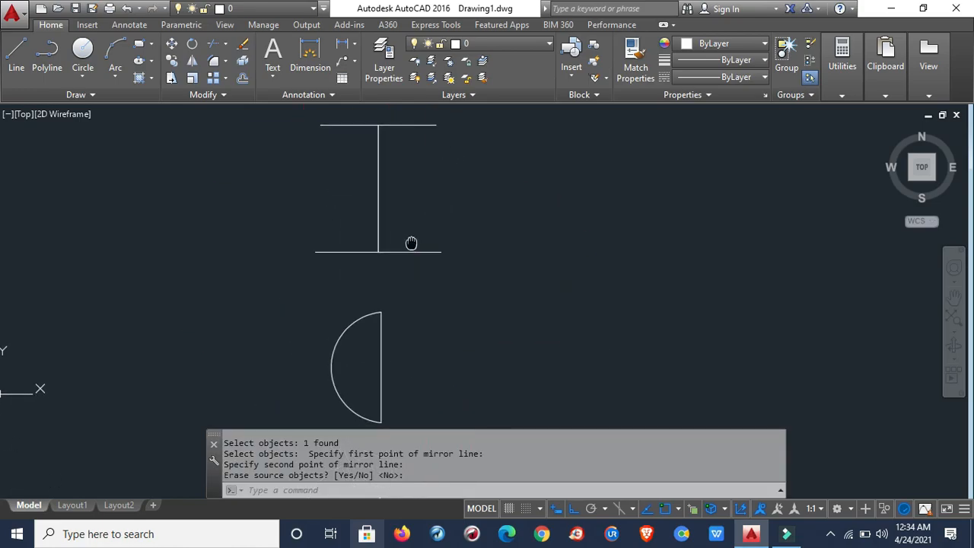
middle_click_drag(387, 400, 400, 289)
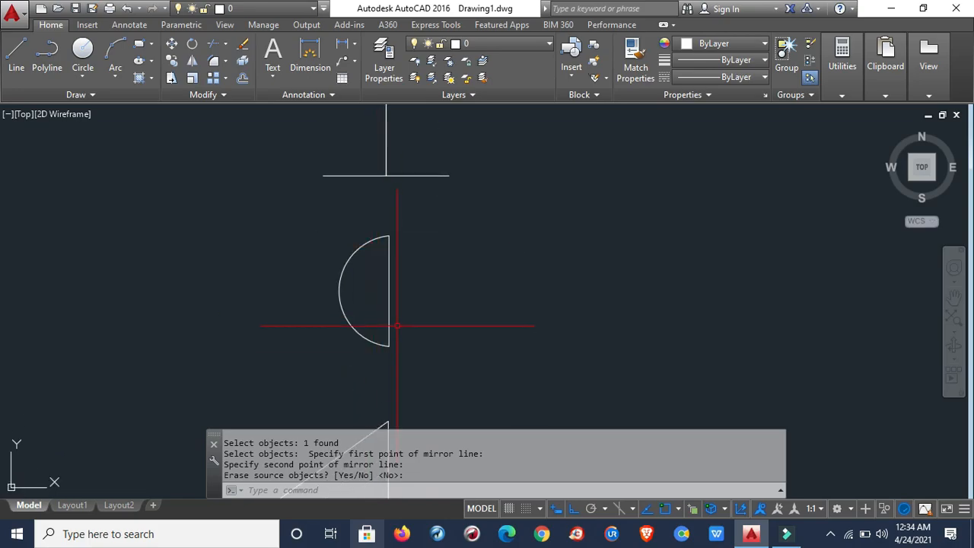
type("MI")
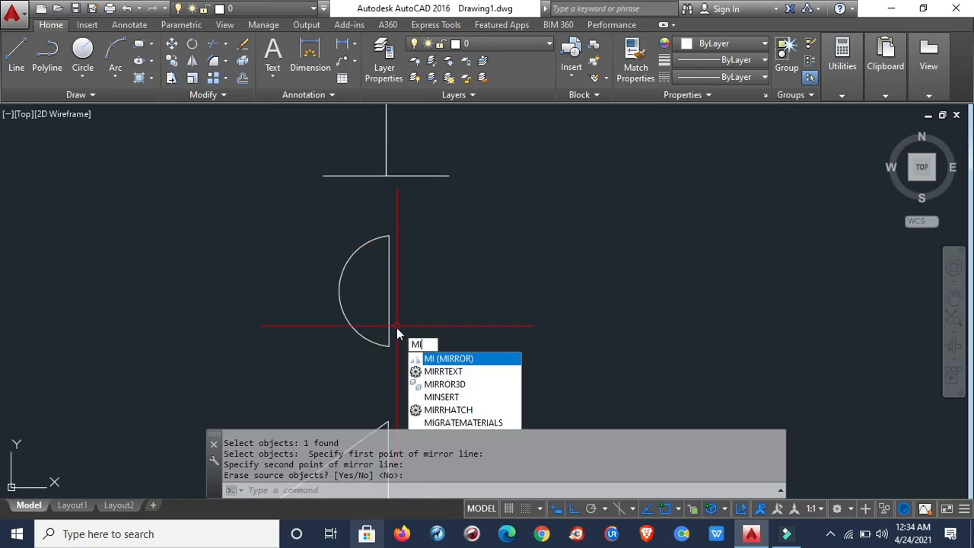
key("Return")
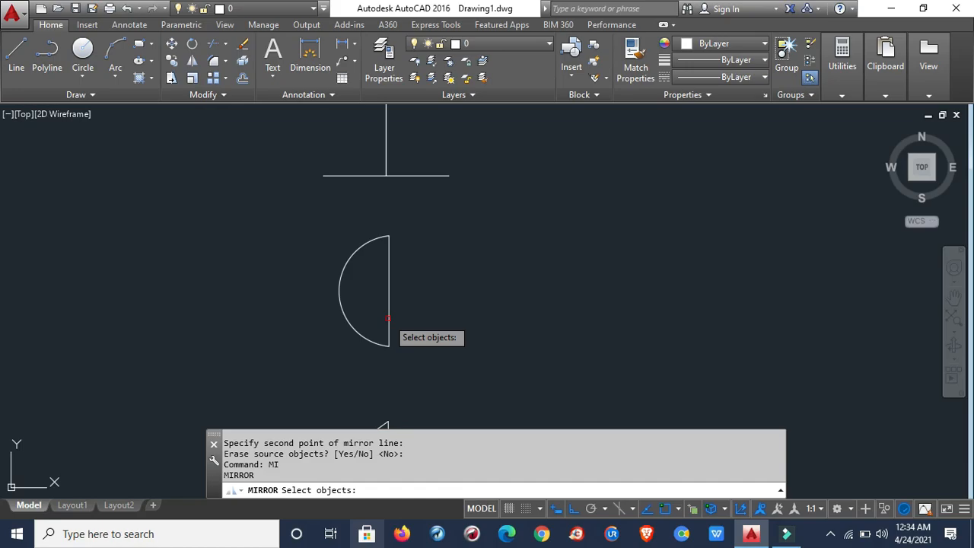
left_click(388, 318)
left_click(373, 344)
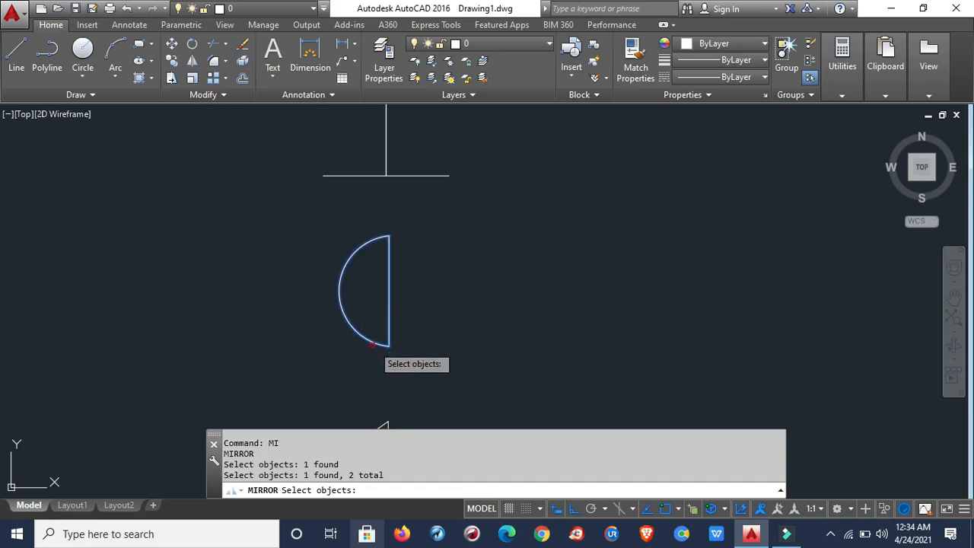
key("Return")
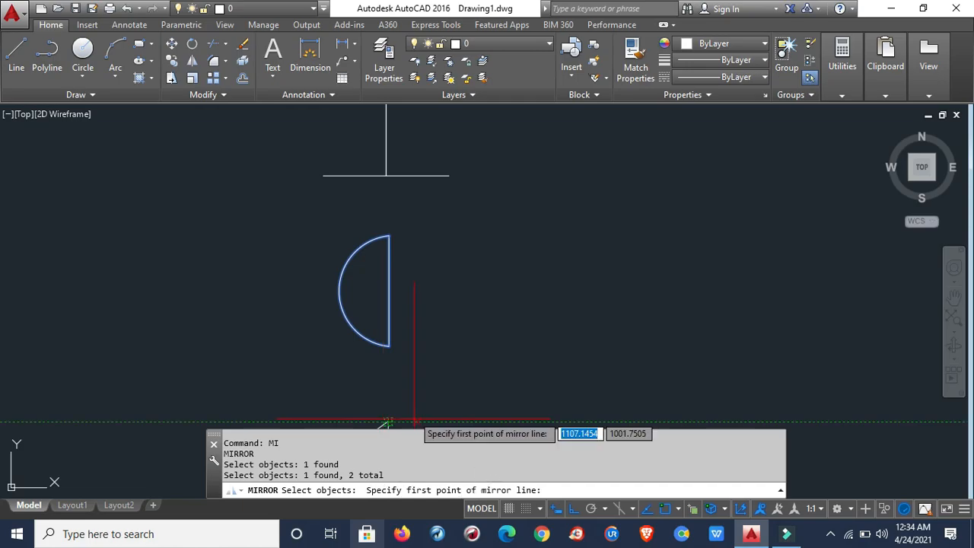
left_click(388, 346)
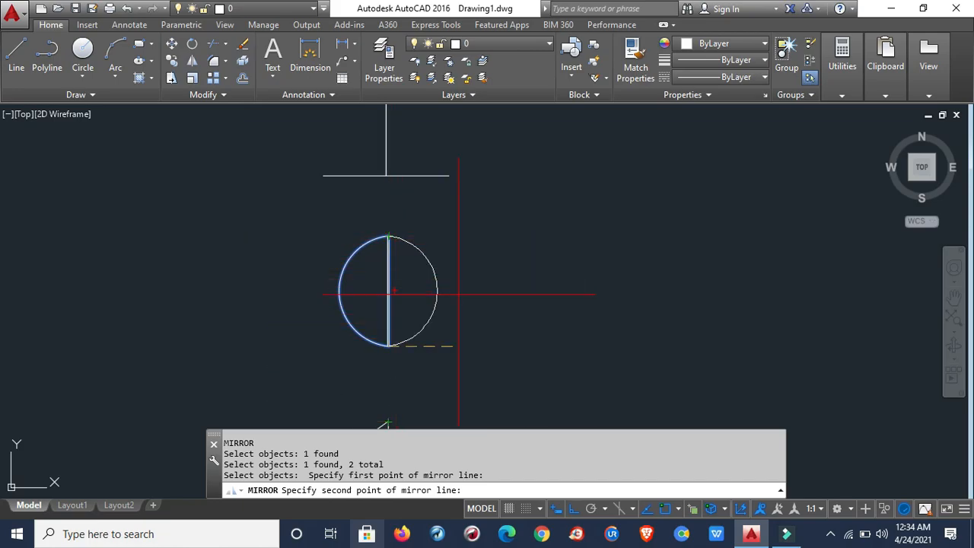
scroll(464, 307, "down", 2)
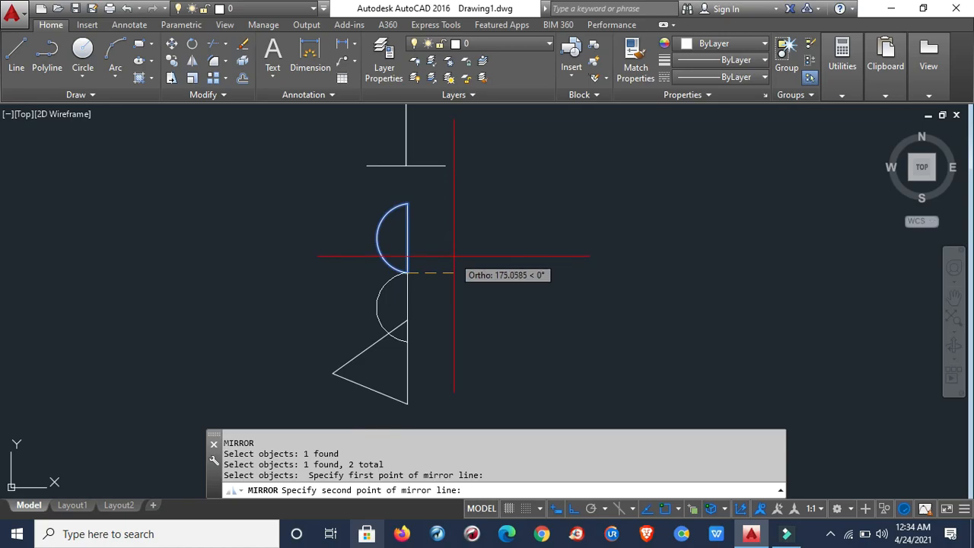
left_click(407, 204)
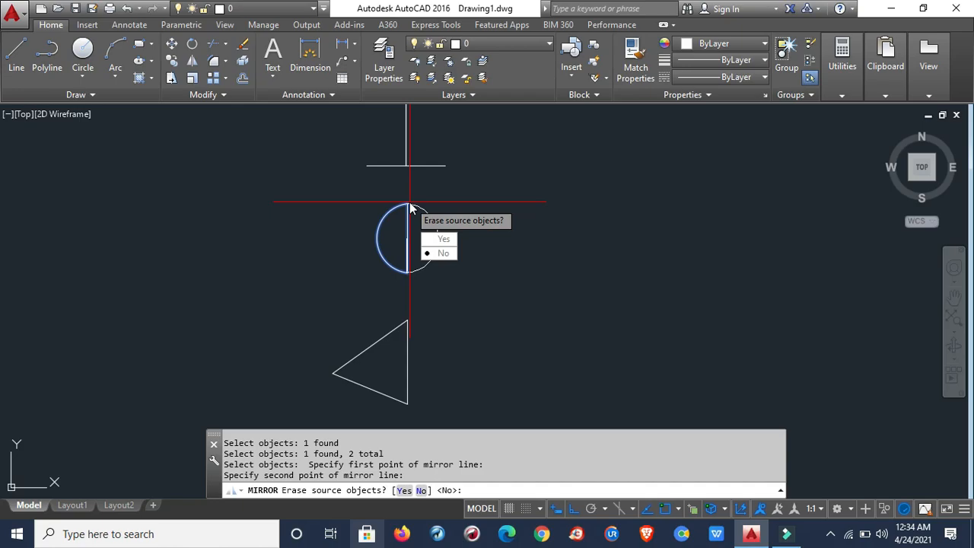
key("Return")
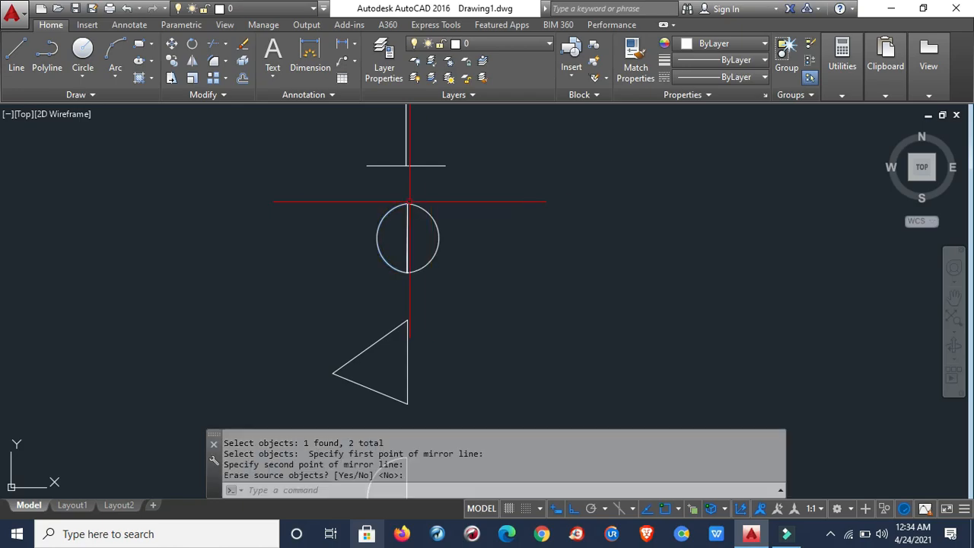
Mirror the triangle about its vertical side, keeping the source objects.
scroll(420, 326, "up", 2)
scroll(413, 282, "down", 4)
scroll(397, 339, "up", 4)
middle_click_drag(397, 339, 407, 315)
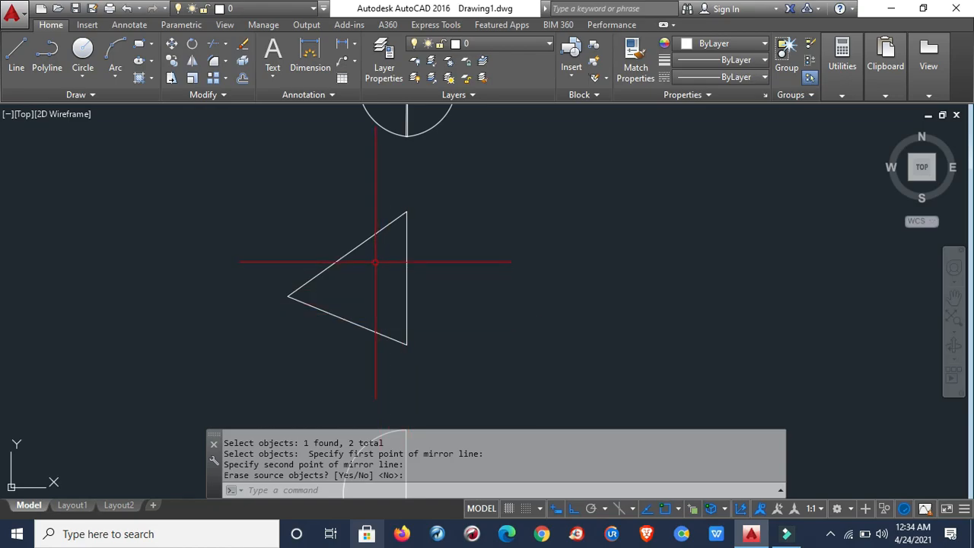
type("mi")
key("Return")
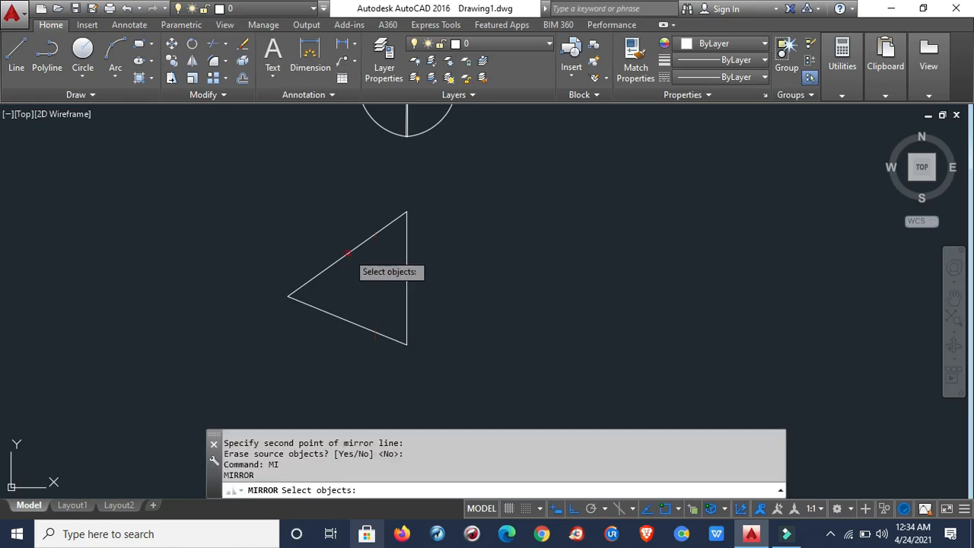
left_click(346, 253)
left_click(404, 301)
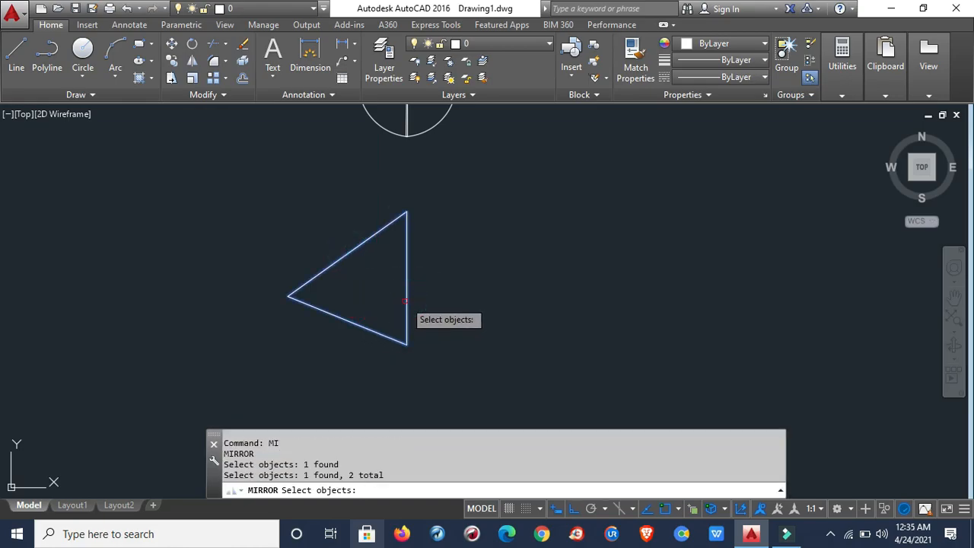
key("Return")
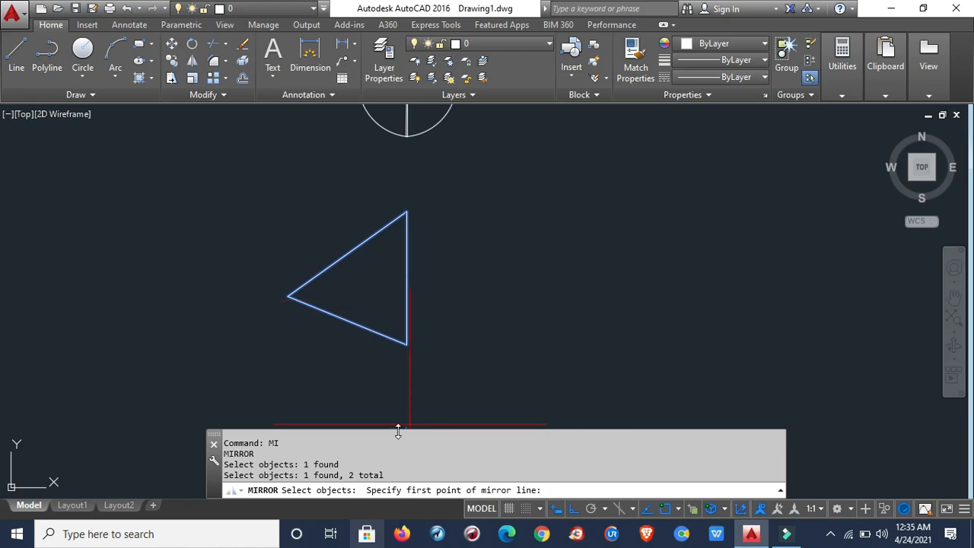
left_click(406, 345)
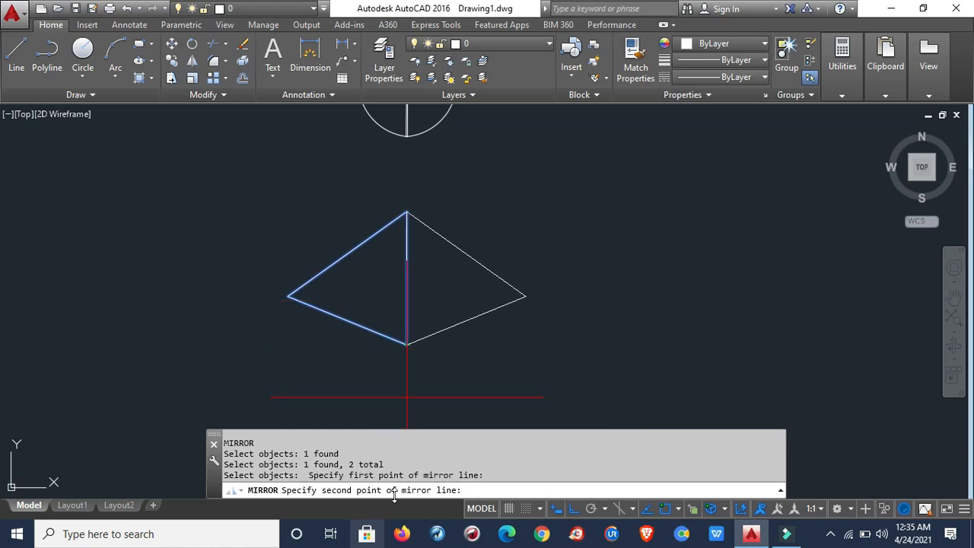
left_click(407, 215)
key("Return")
Mirror the two stacked arcs and their shared vertical line about that line, keeping the source objects.
scroll(480, 374, "down", 8)
scroll(480, 374, "up", 5)
middle_click_drag(446, 359, 456, 319)
type("mi")
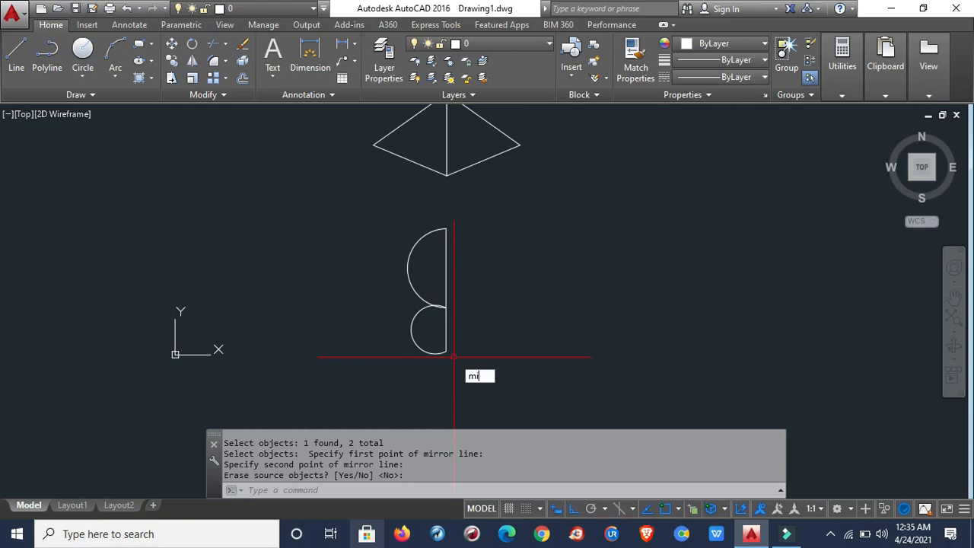
key("Return")
left_click(457, 368)
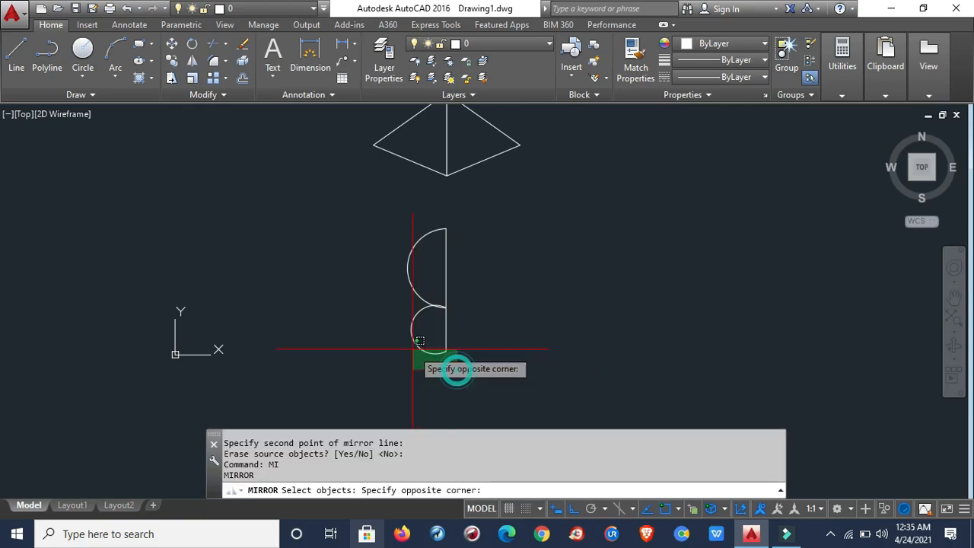
left_click(358, 221)
key("Return")
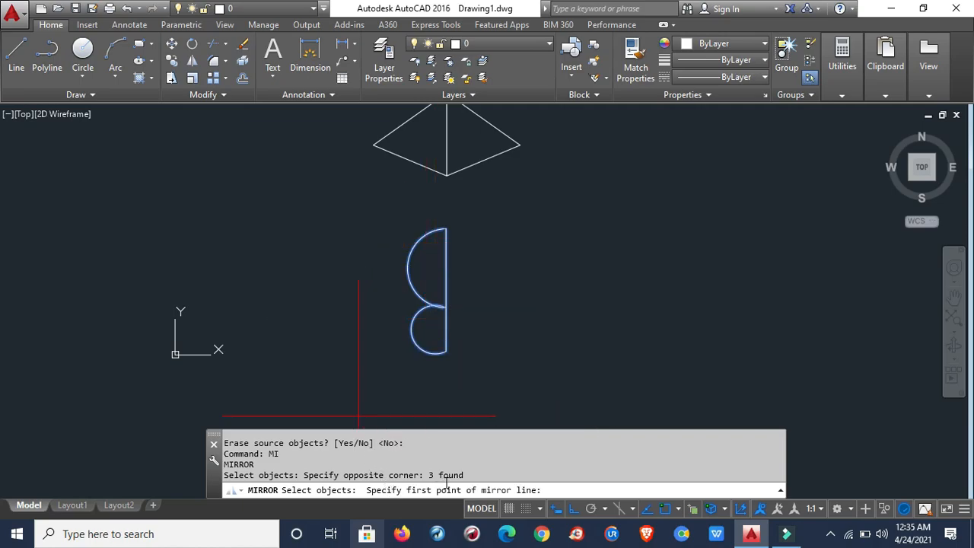
left_click(445, 229)
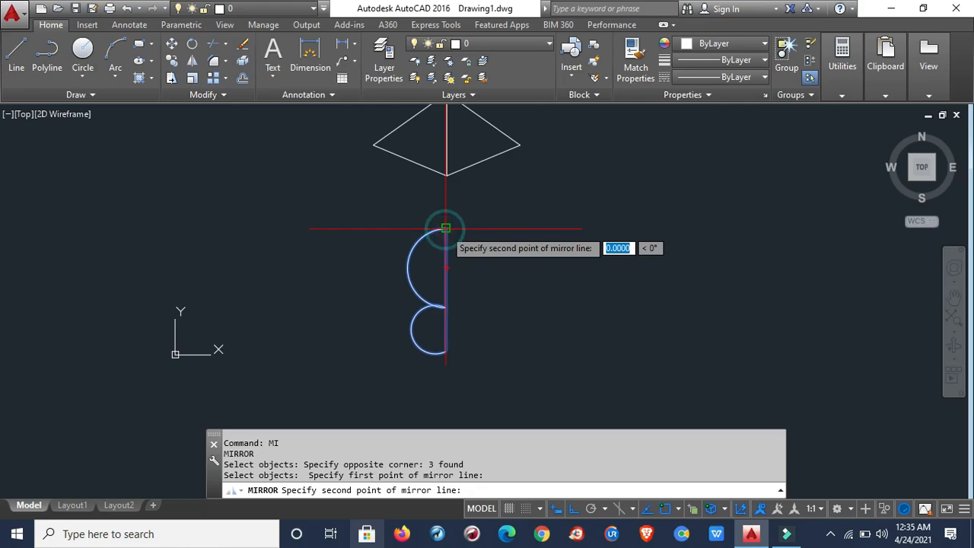
left_click(444, 352)
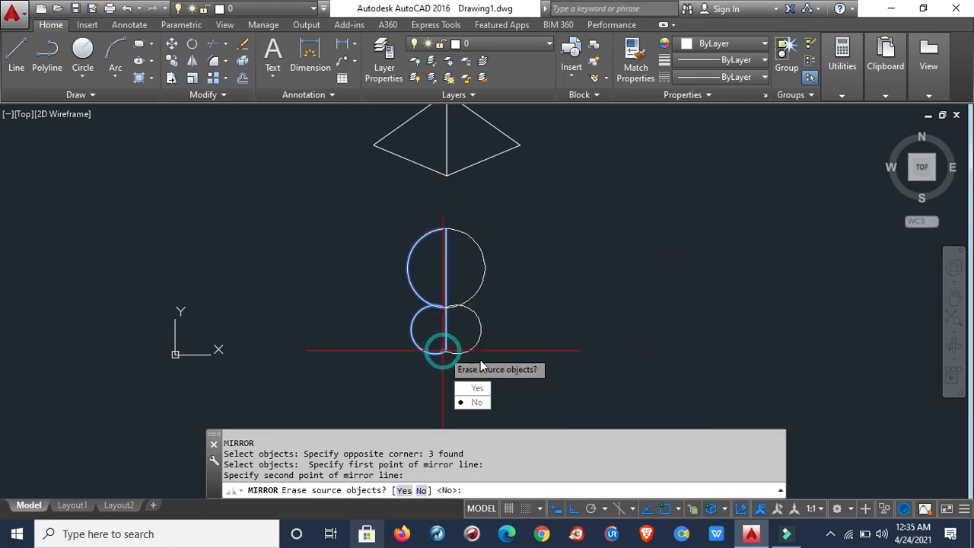
key("Return")
Examine the four mirrored figures from the I-shape down to the stacked circles.
scroll(444, 351, "down", 4)
scroll(422, 162, "up", 4)
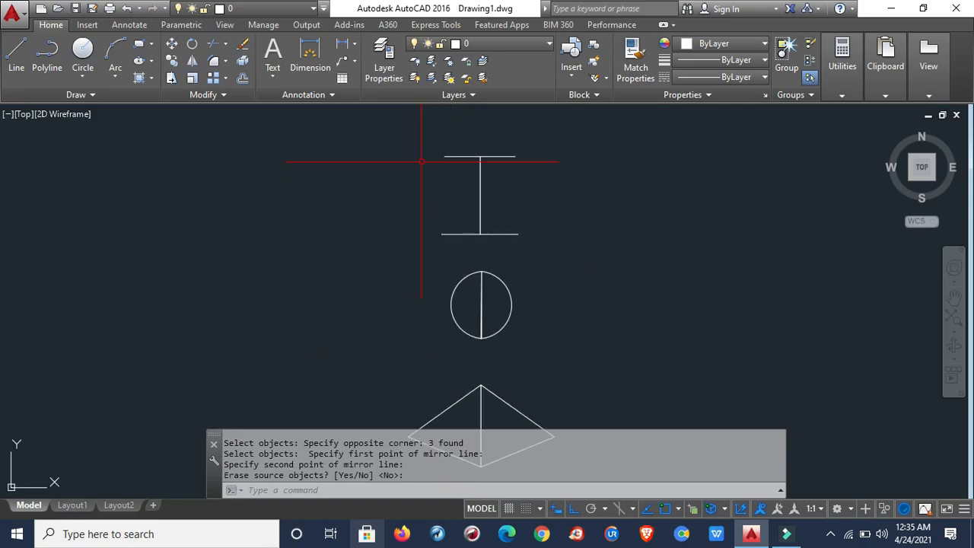
middle_click_drag(464, 203, 412, 210)
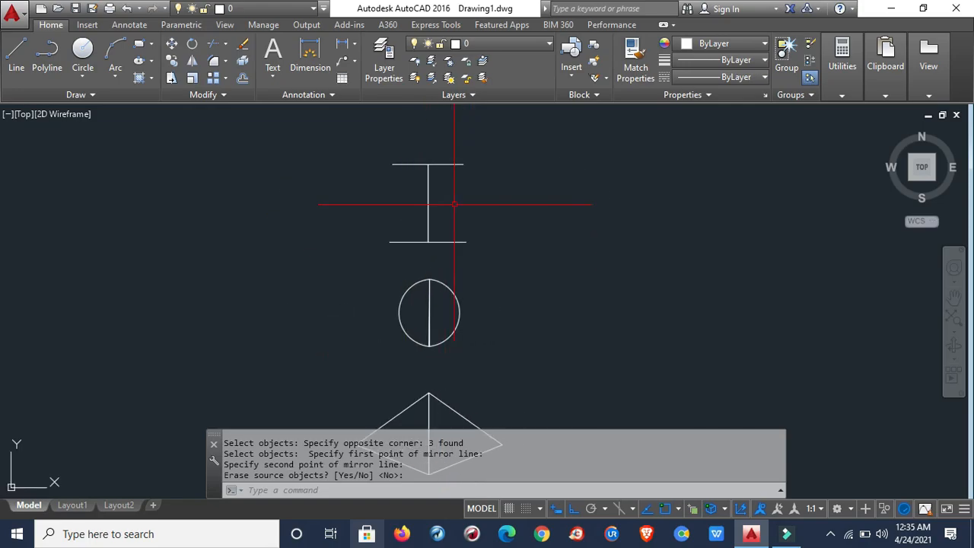
scroll(429, 335, "down", 2)
middle_click_drag(421, 348, 427, 257)
scroll(431, 233, "up", 4)
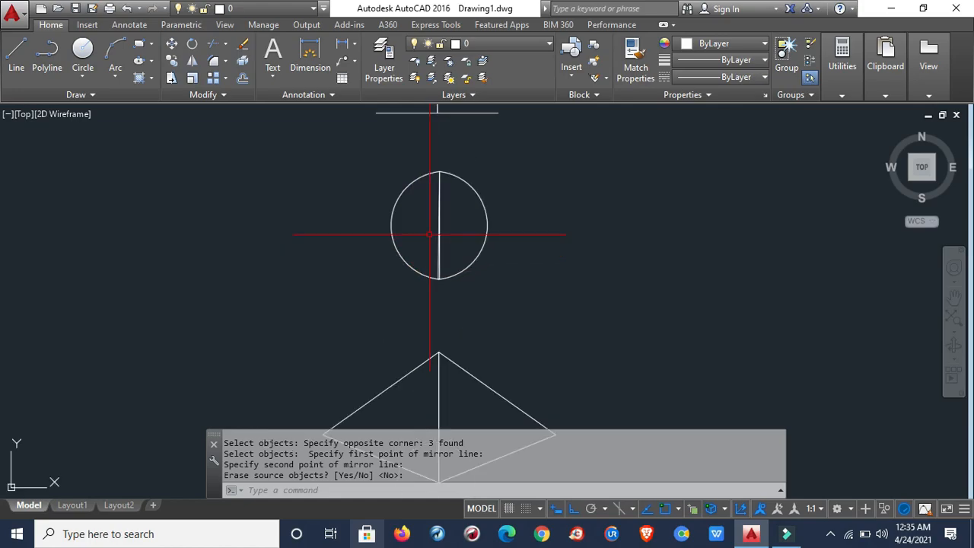
scroll(437, 337, "down", 2)
middle_click_drag(434, 346, 434, 233)
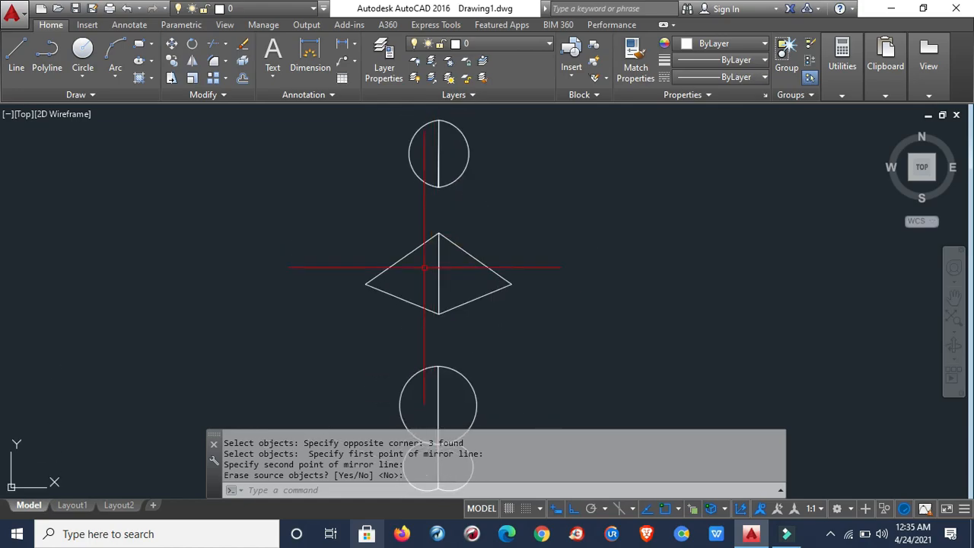
middle_click_drag(424, 401, 409, 338)
scroll(424, 360, "down", 2)
scroll(425, 401, "up", 2)
scroll(426, 386, "down", 4)
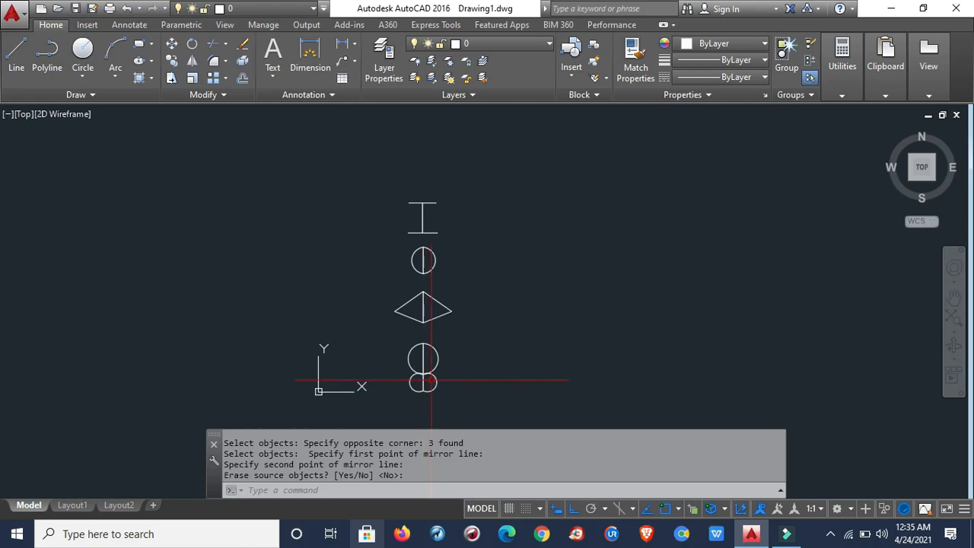
scroll(435, 230, "up", 4)
middle_click_drag(437, 218, 398, 333)
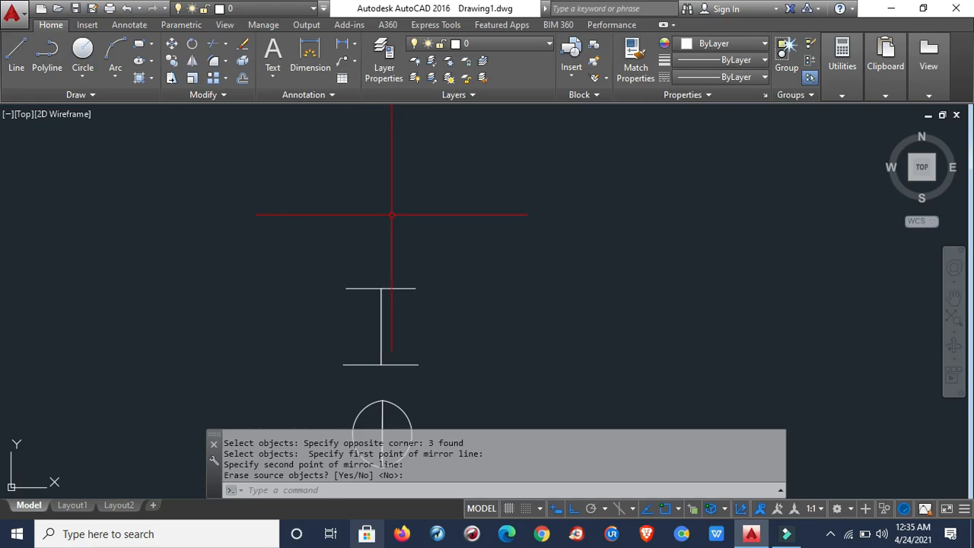
Examine the grid of three vertical and four horizontal crossing lines up close.
scroll(392, 234, "down", 5)
mouse_move(515, 400)
middle_mouse_down()
mouse_move(386, 353)
mouse_move(270, 348)
middle_mouse_up()
middle_click_drag(558, 329, 442, 387)
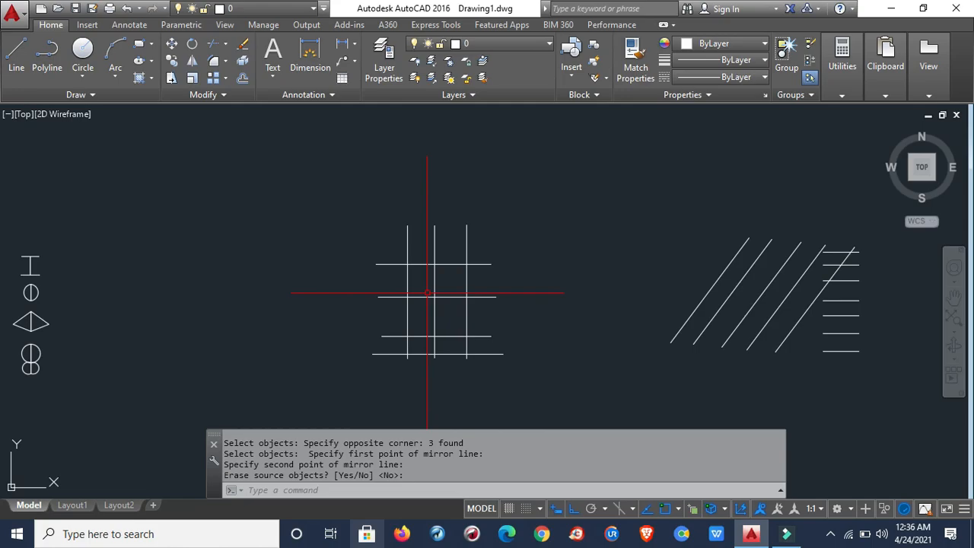
scroll(424, 286, "up", 4)
middle_click_drag(413, 297, 408, 242)
scroll(409, 232, "down", 4)
scroll(401, 219, "up", 3)
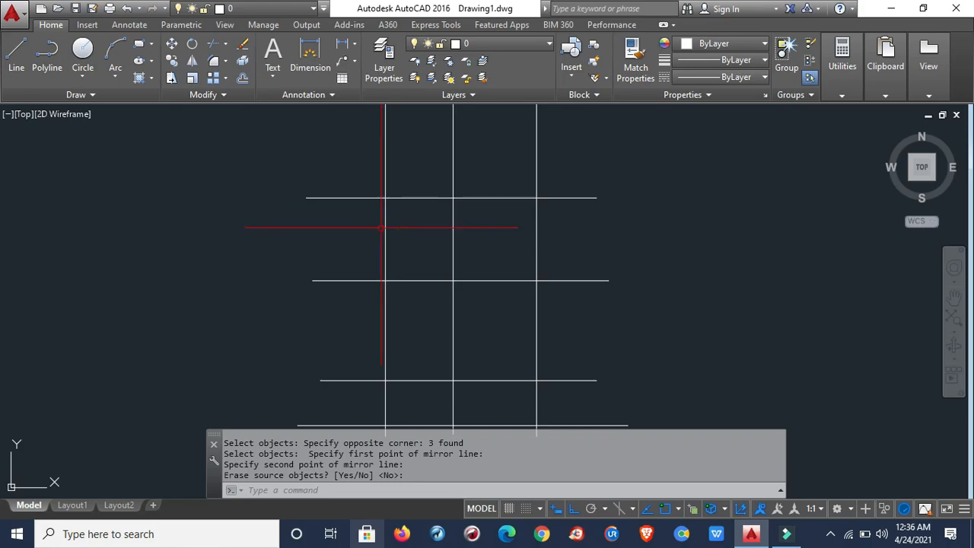
scroll(383, 224, "down", 2)
scroll(389, 185, "up", 2)
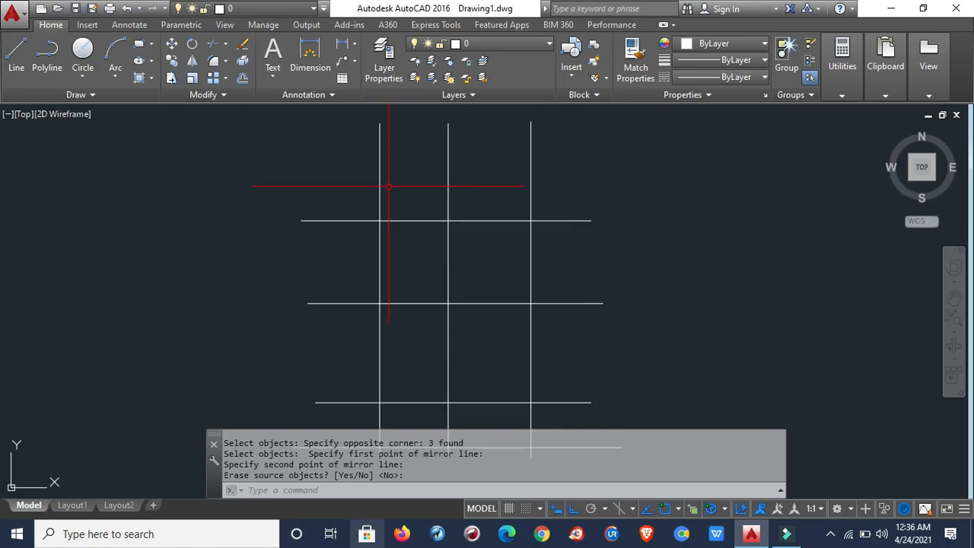
scroll(395, 215, "down", 1)
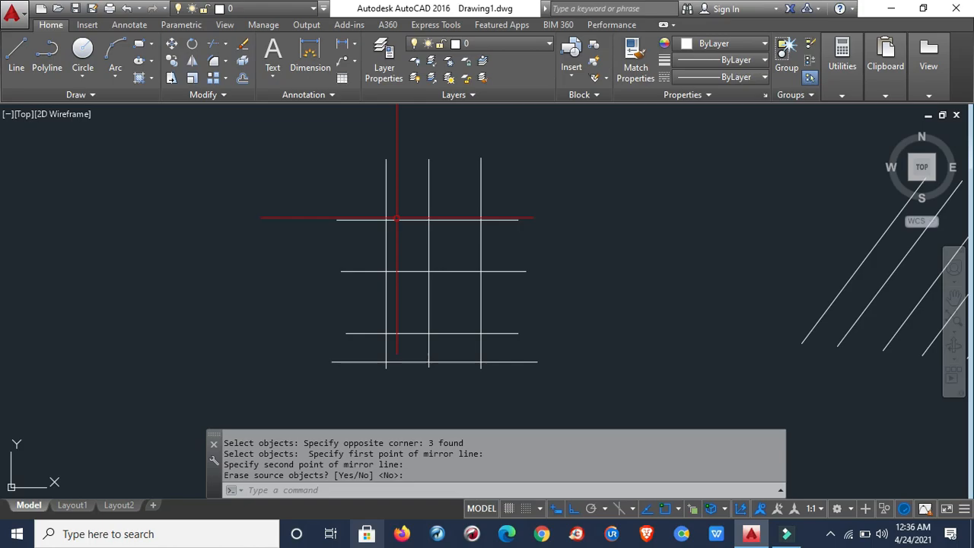
scroll(396, 219, "up", 2)
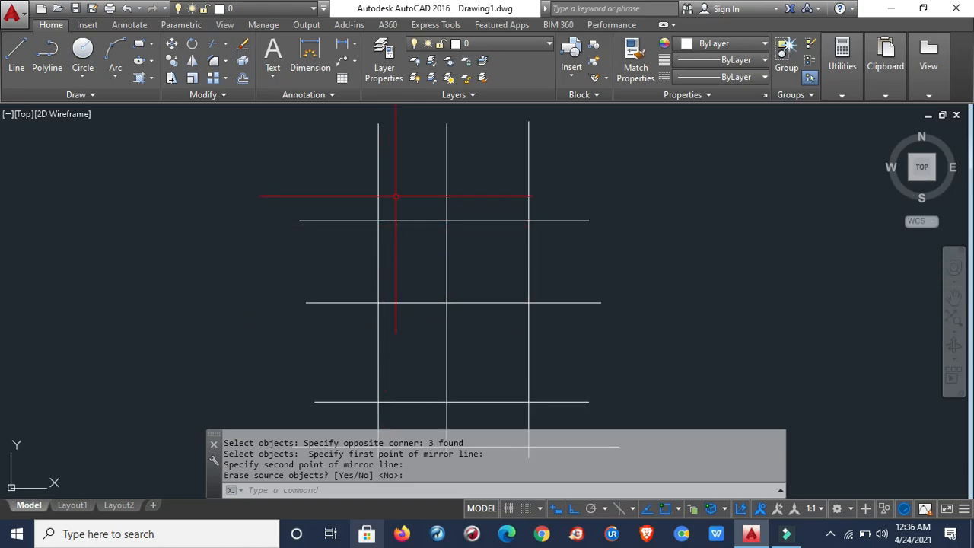
scroll(455, 229, "down", 1)
scroll(450, 246, "up", 1)
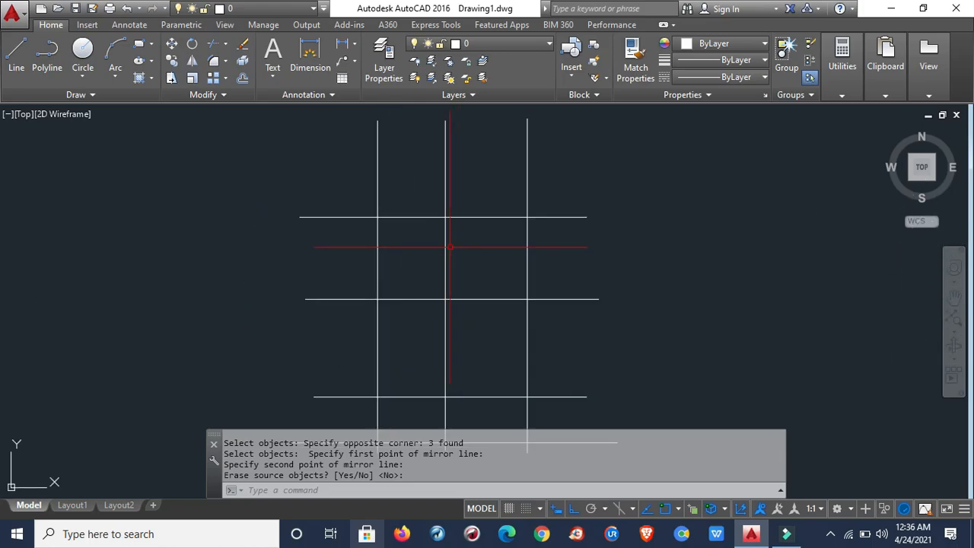
Trim the overhanging ends at the grid's upper-left corner with Trim's Fence option, using all objects as cutting edges.
type("TR")
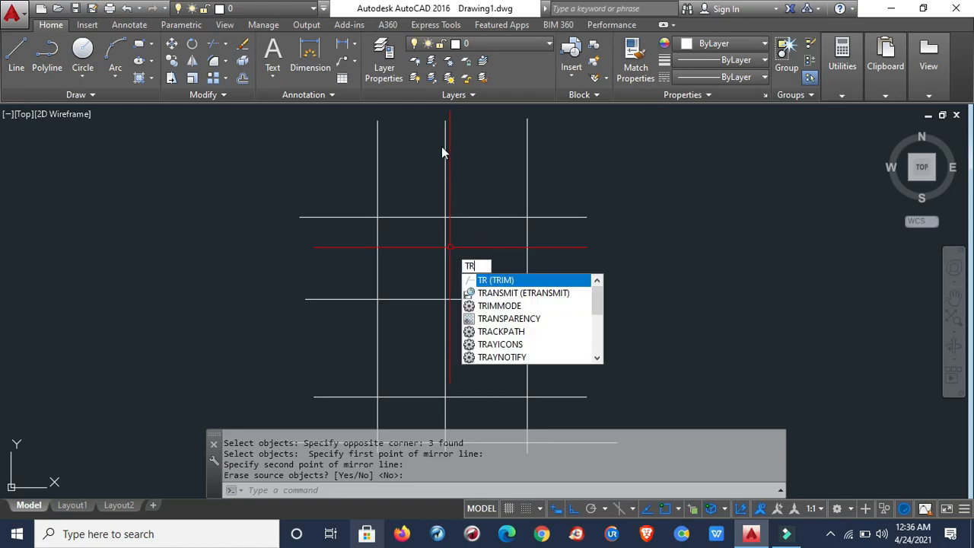
key("Return")
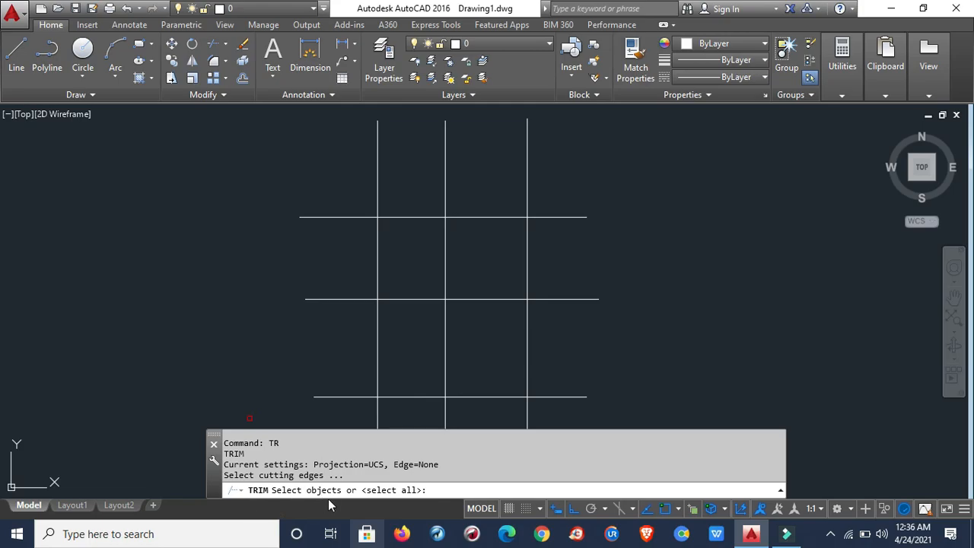
left_click(321, 165)
left_click(565, 405)
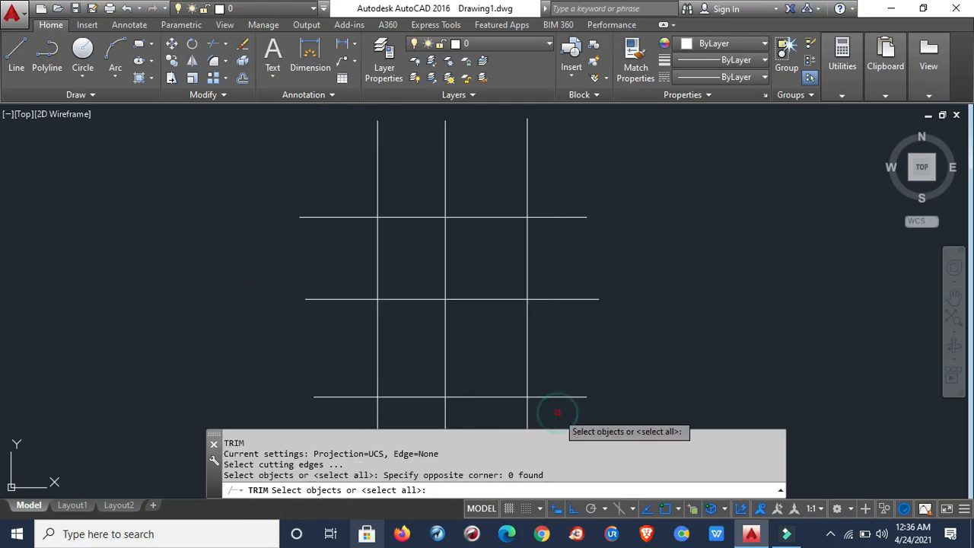
key("Return")
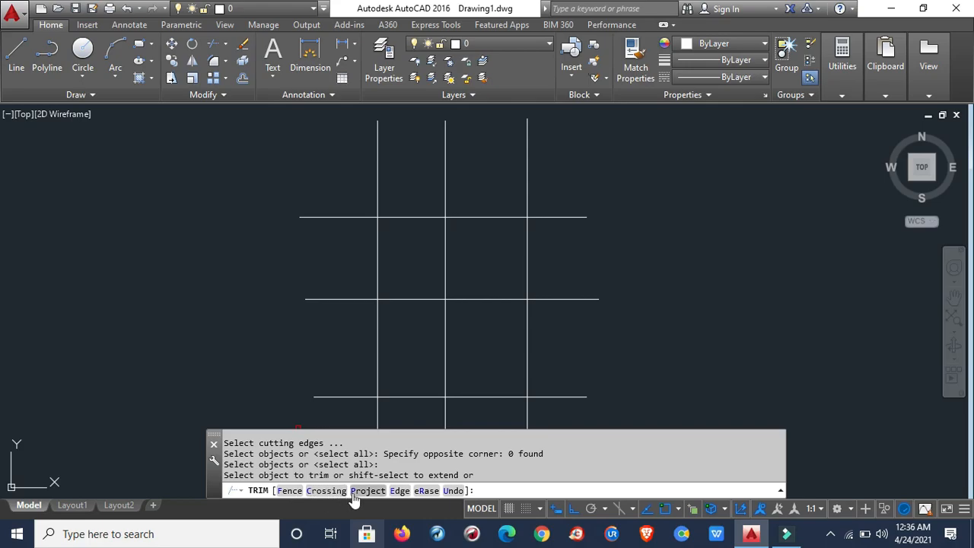
left_click(288, 491)
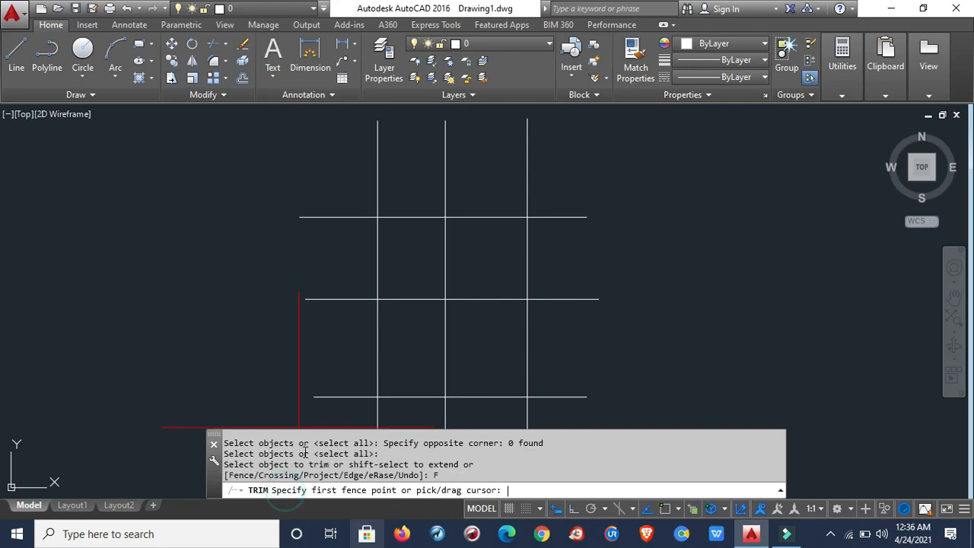
left_click(336, 218)
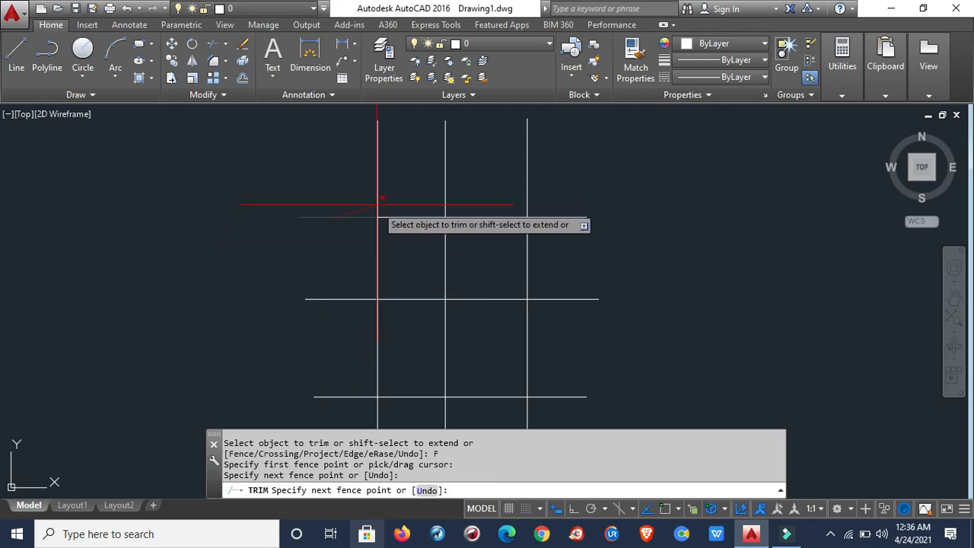
left_click(380, 179)
key("Return")
type("b")
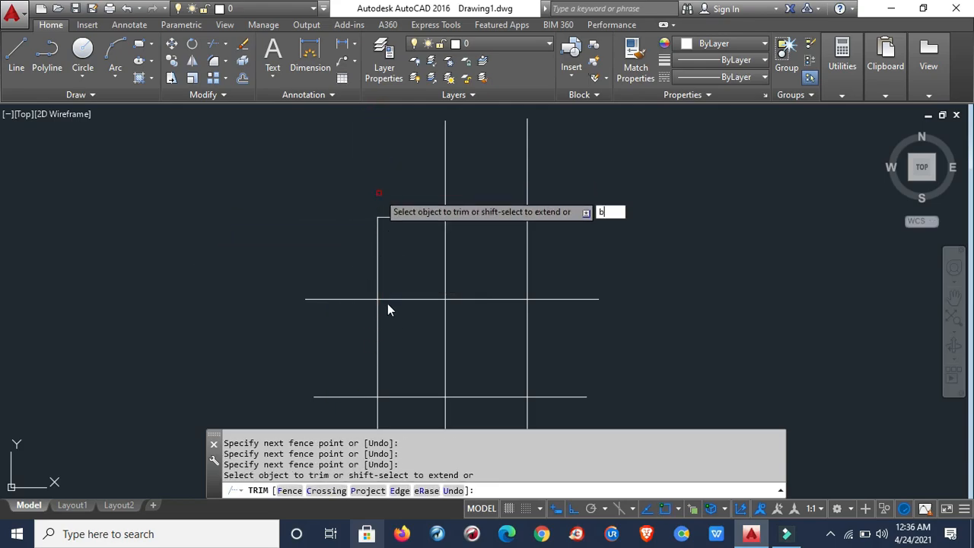
key("Return")
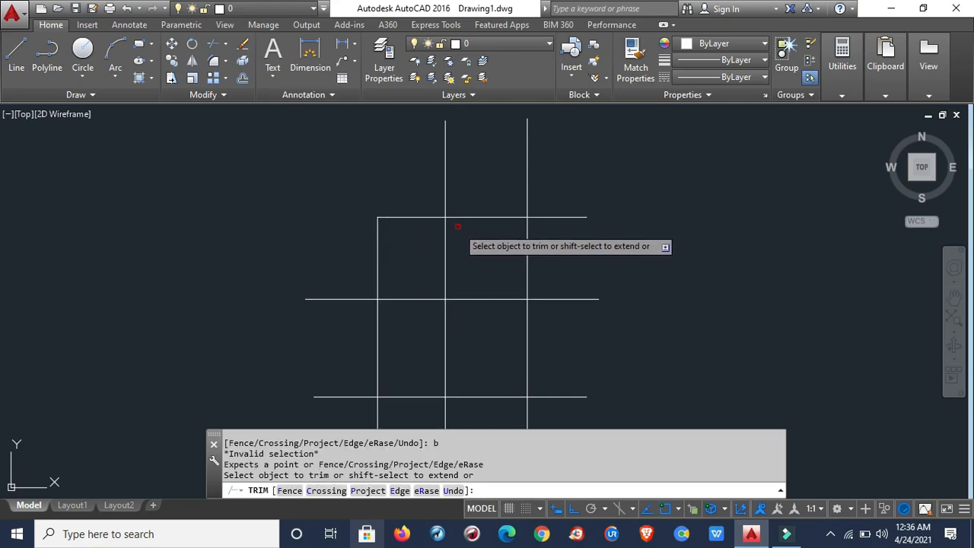
key("Escape")
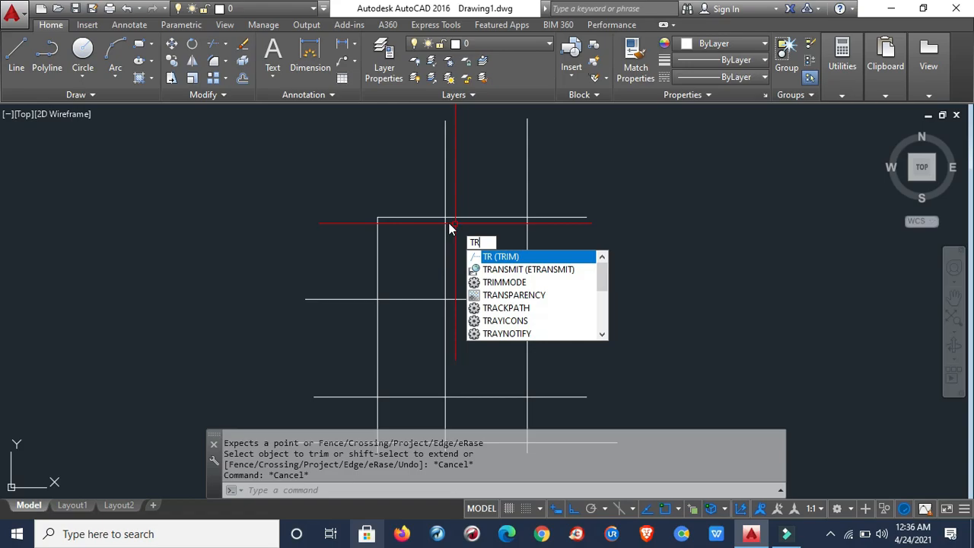
Trim the middle and right verticals above the grid's top line, and the top line's right overhang, using all objects as cutting edges.
key("Return")
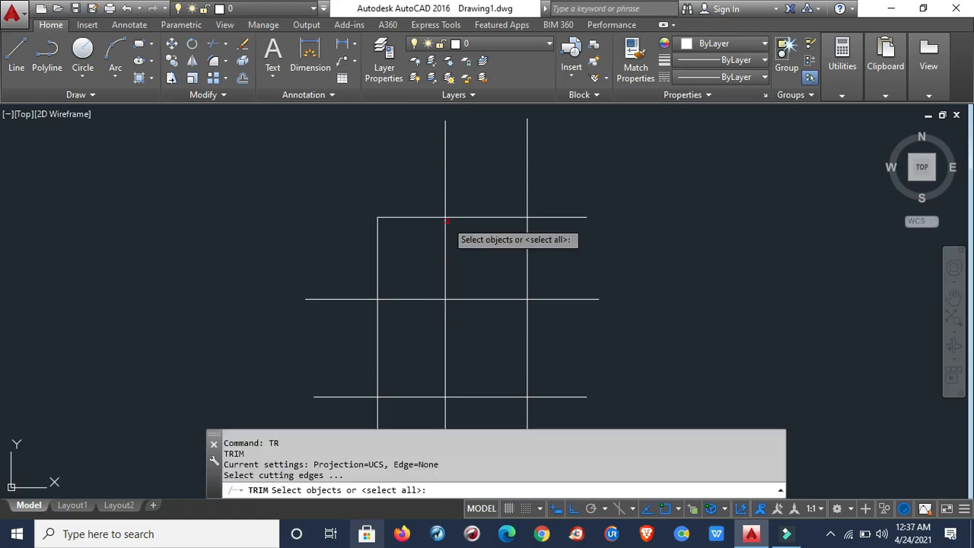
key("Return")
left_click(444, 189)
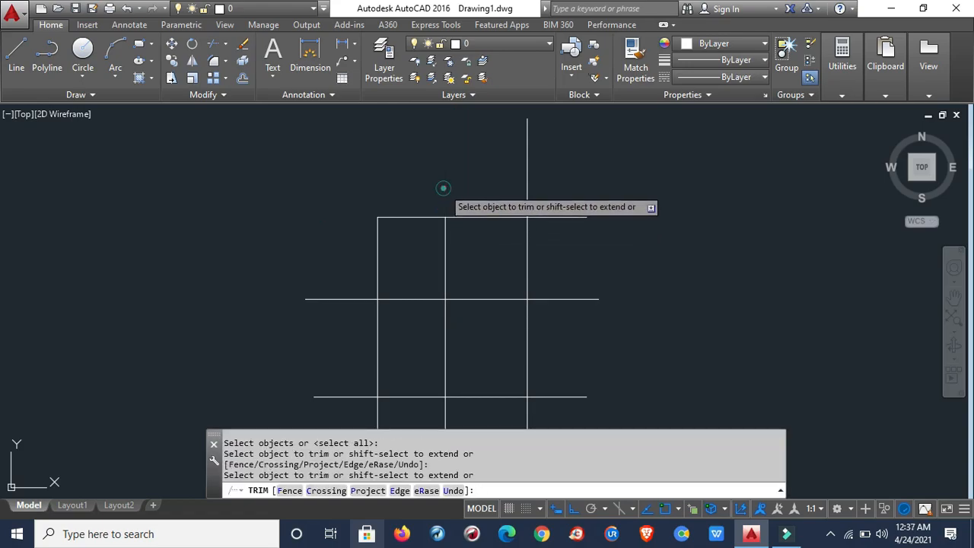
left_click(528, 176)
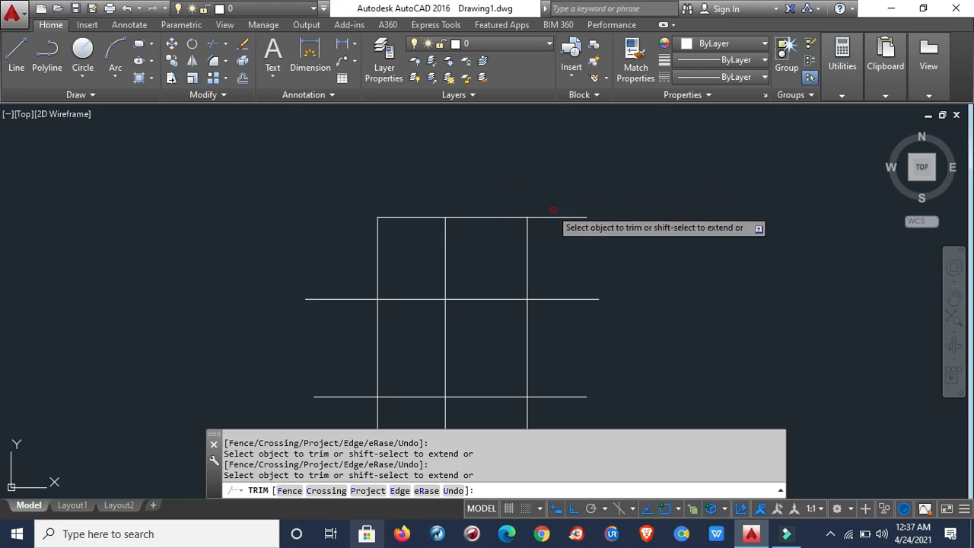
left_click(572, 211)
left_click(561, 214)
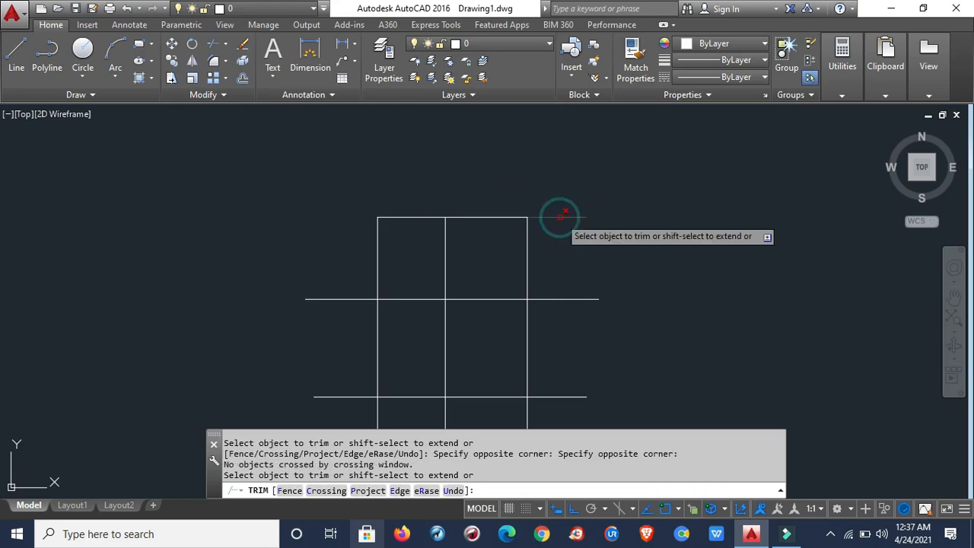
left_click(561, 216)
left_click(559, 218)
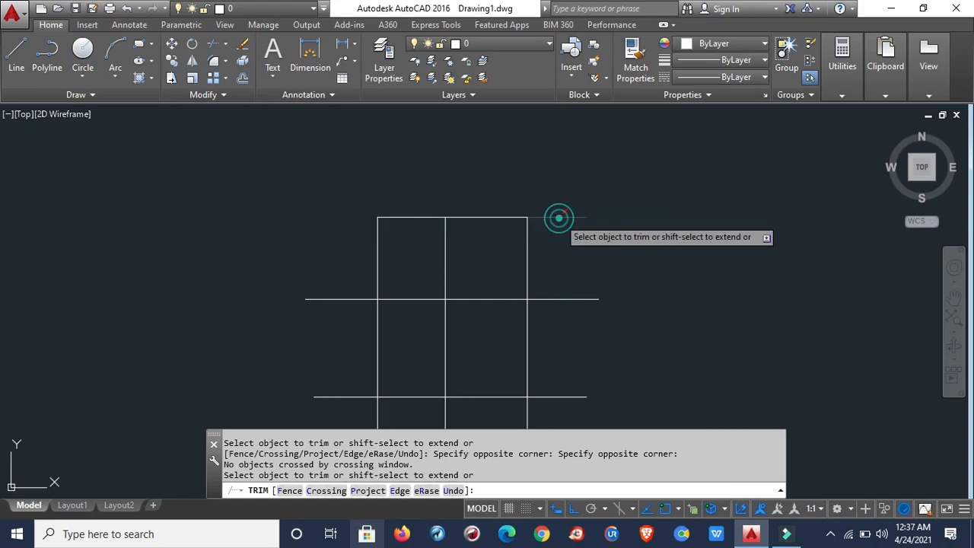
Trim the overhangs of the three lower horizontal lines beyond the grid's right vertical line.
middle_click_drag(571, 344, 555, 275)
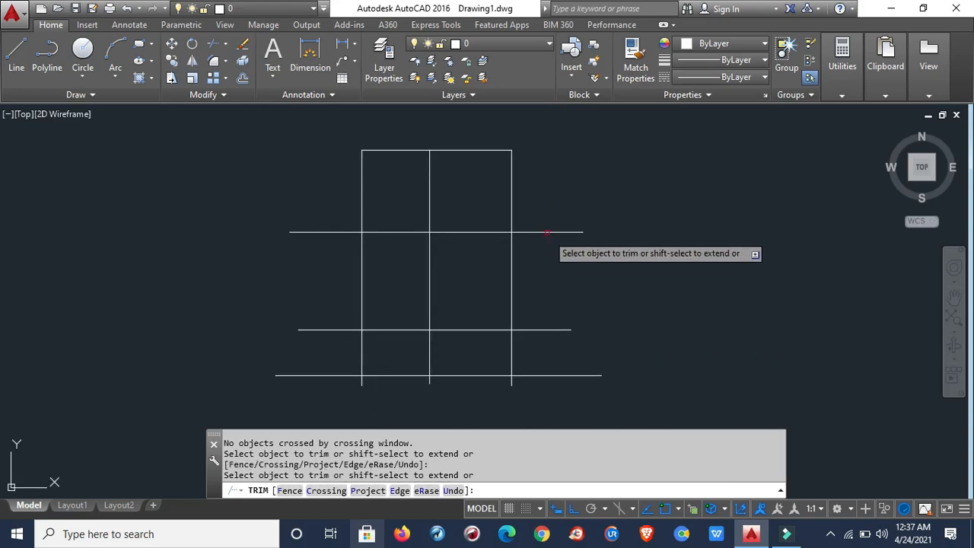
left_click(533, 331)
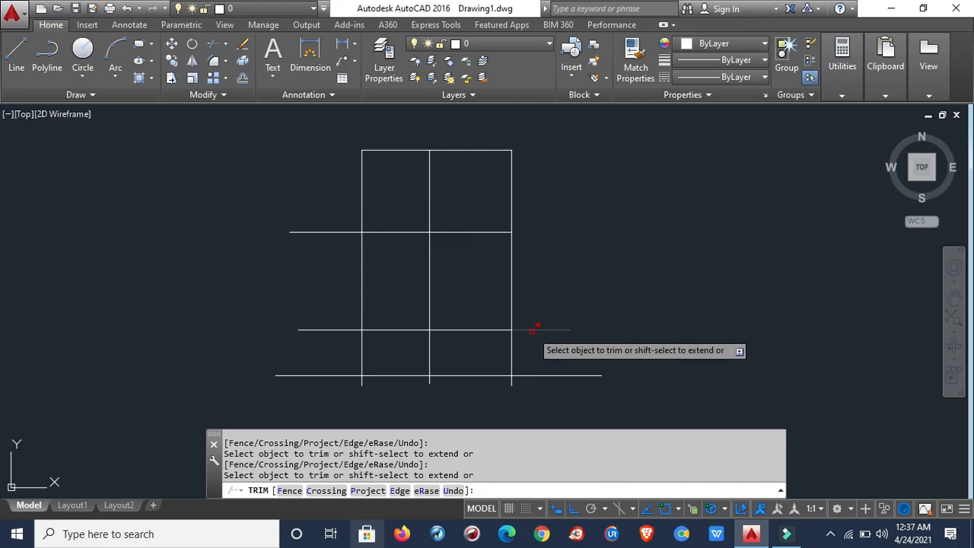
left_click(530, 377)
left_click(531, 381)
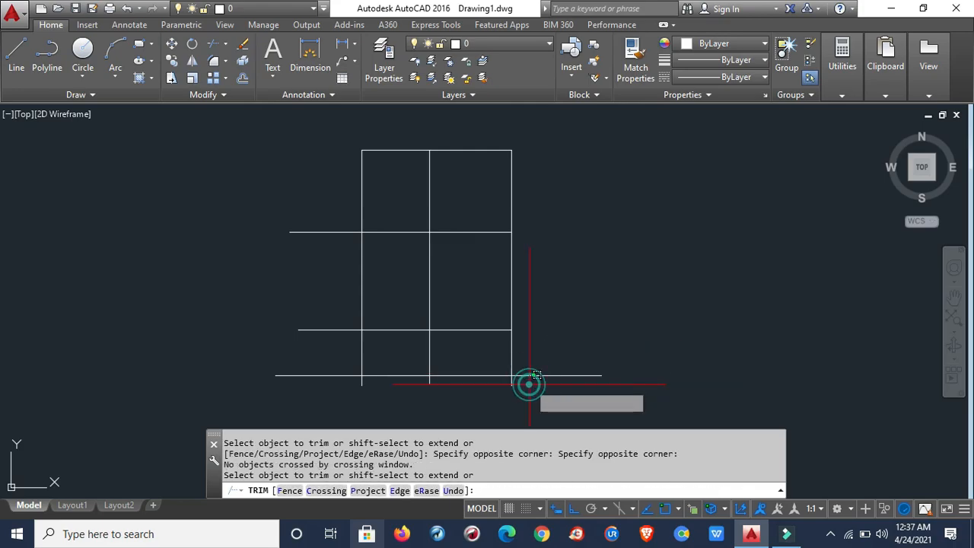
scroll(531, 335, "up", 3)
Trim the overhangs of all three vertical lines below the grid's bottom line.
left_click(544, 311)
left_click(514, 283)
left_click(417, 302)
left_click(371, 286)
left_click(330, 310)
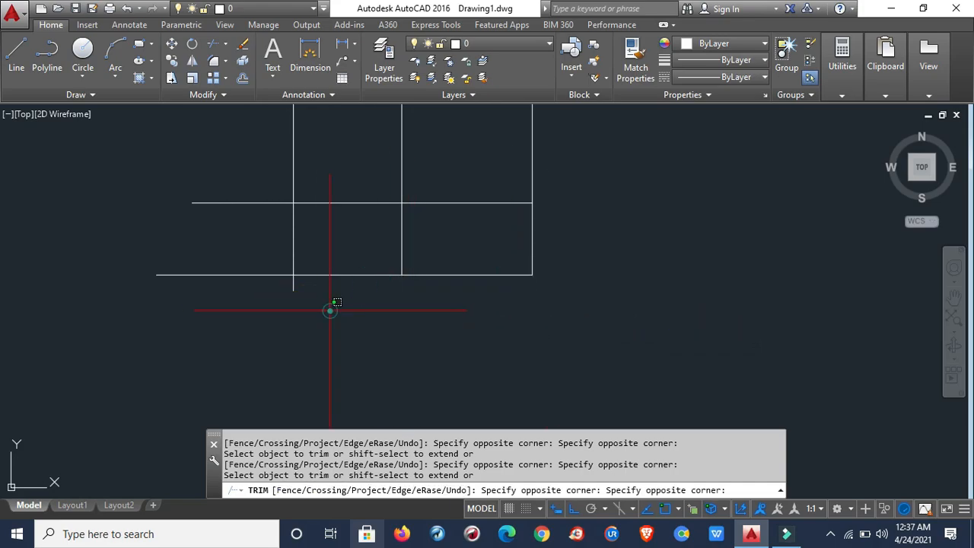
left_click(267, 285)
Trim the overhangs of the three lower horizontal lines beyond the grid's left vertical line and end Trim.
left_click(265, 288)
left_click(245, 255)
left_click(233, 218)
left_click(228, 200)
scroll(322, 282, "down", 2)
left_click(278, 218)
left_click(256, 157)
scroll(331, 274, "down", 2)
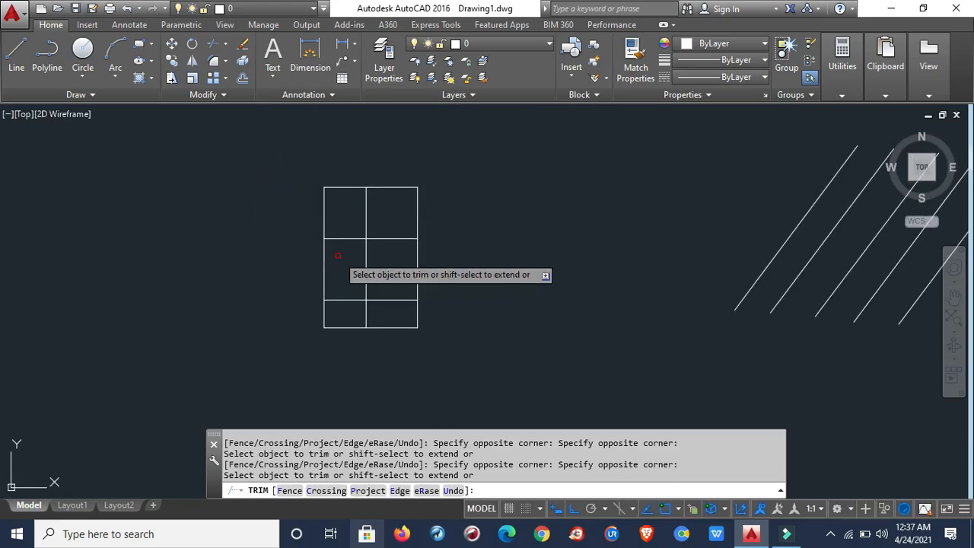
key("Escape")
key("Escape")
key("Escape")
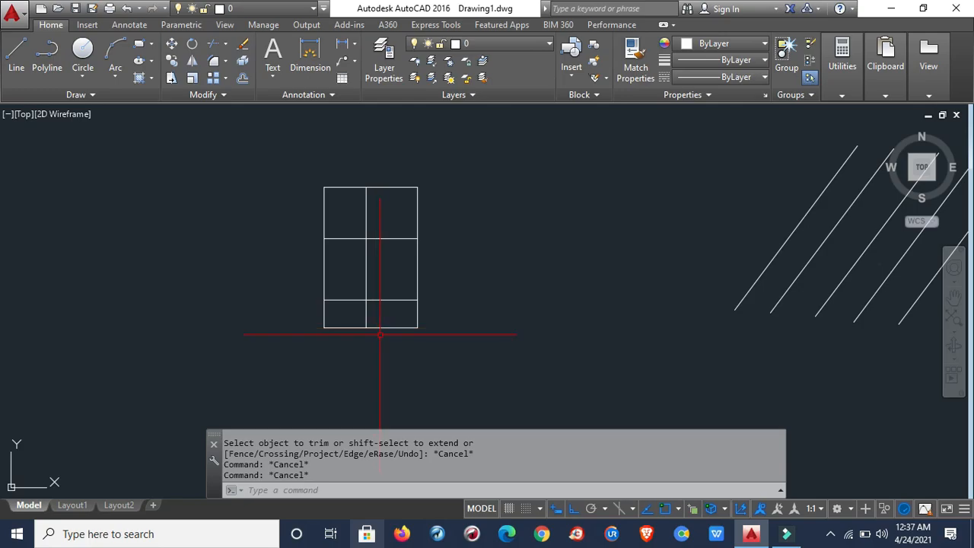
Trim all three vertical lines above the grid's second horizontal line, using only that line as the cutting edge.
type("tr")
key("Return")
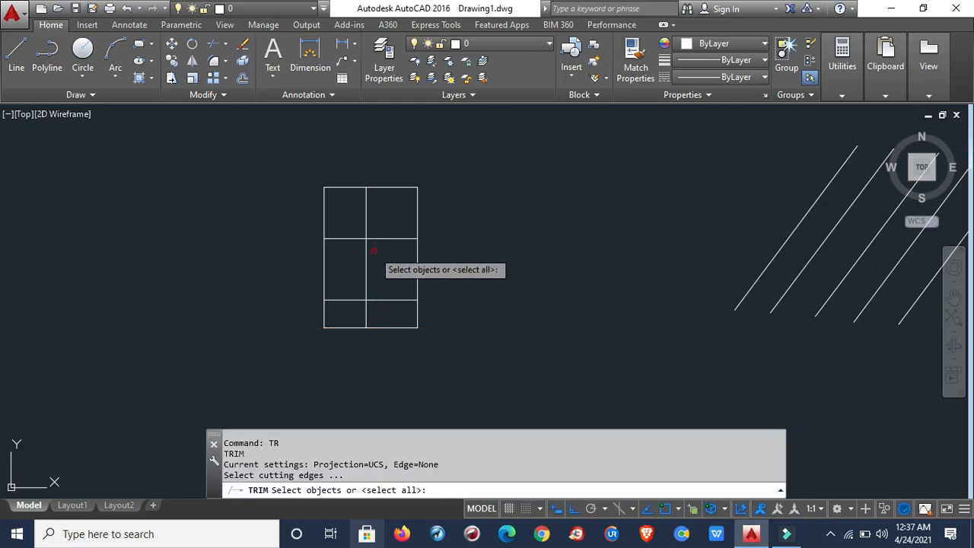
scroll(370, 263, "up", 4)
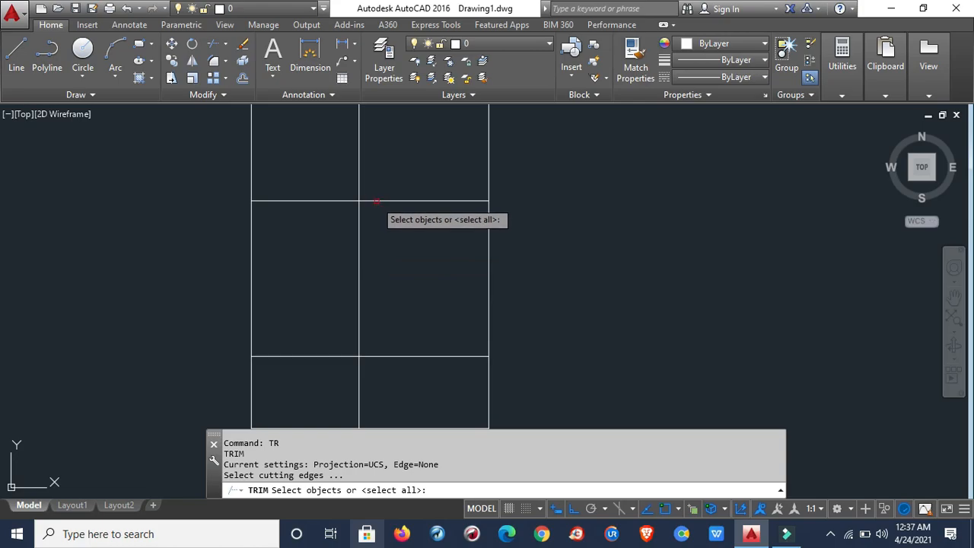
left_click(376, 201)
key("Return")
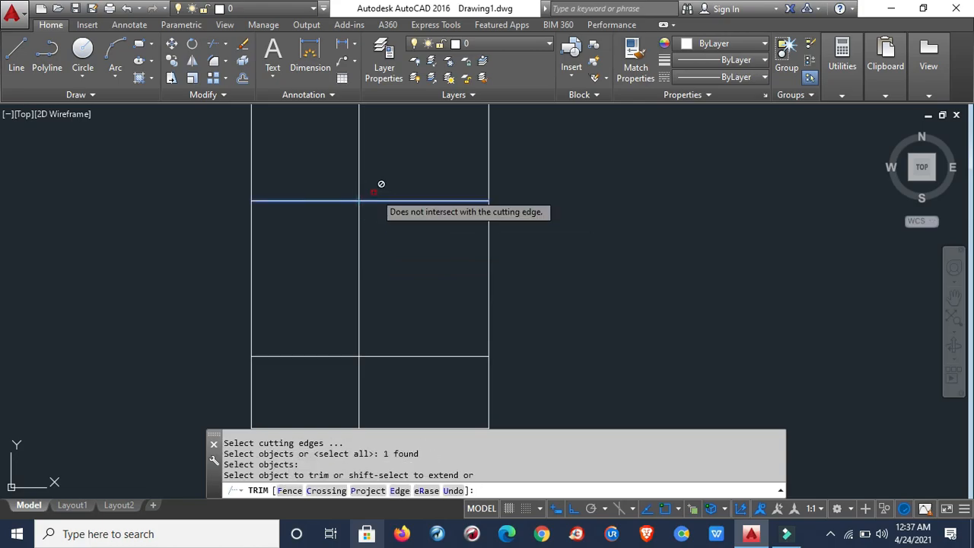
left_click(360, 169)
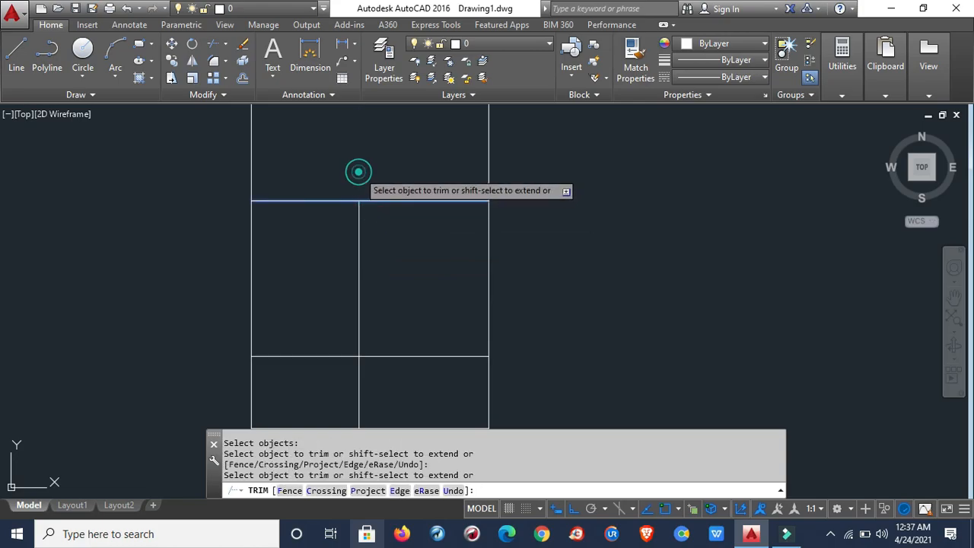
left_click(487, 179)
left_click(249, 180)
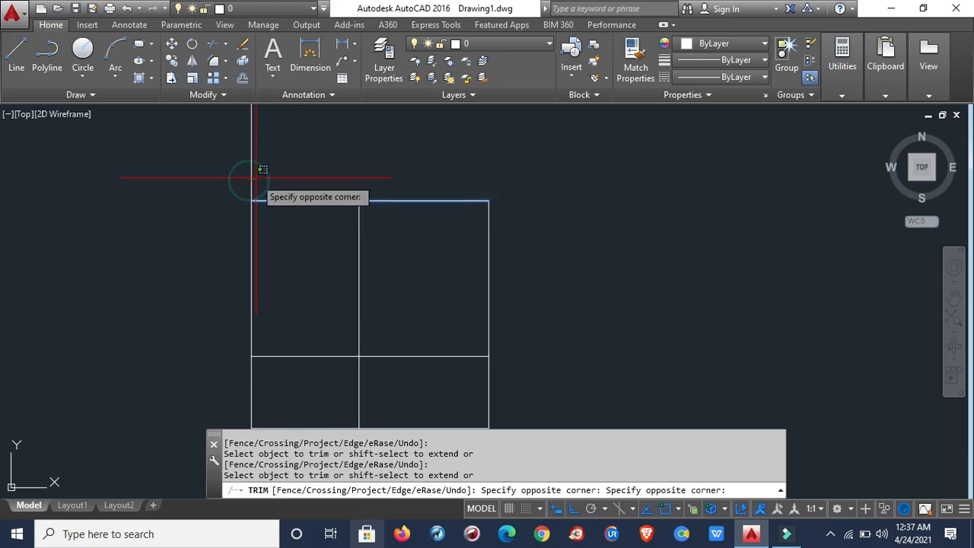
left_click(254, 176)
scroll(398, 296, "down", 3)
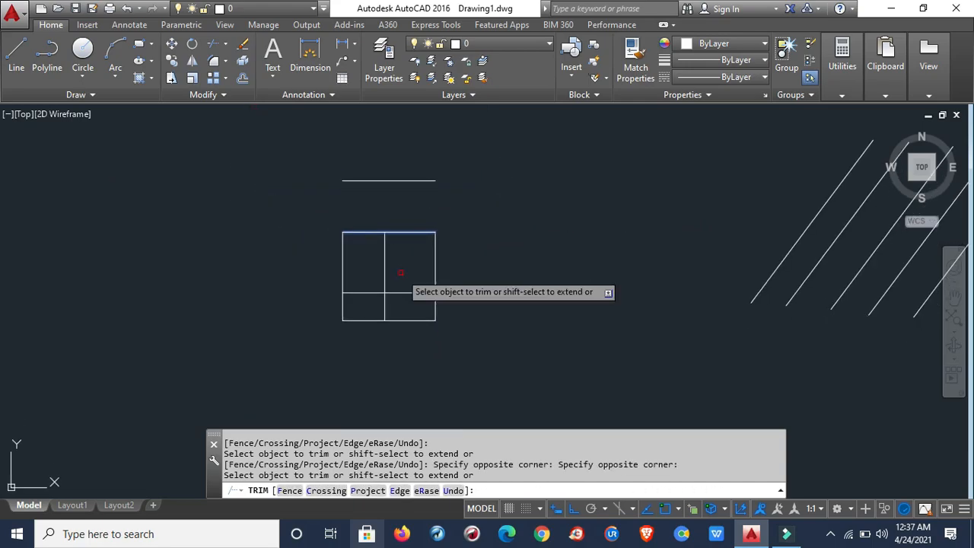
key("Escape")
type("tr")
key("Return")
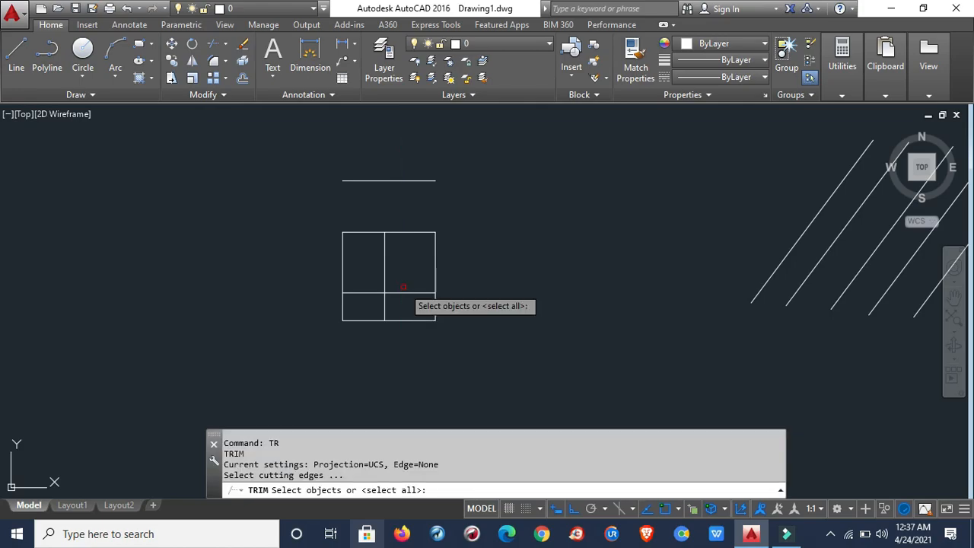
key("Escape")
key("Escape")
key("Escape")
key("Escape")
key("Escape")
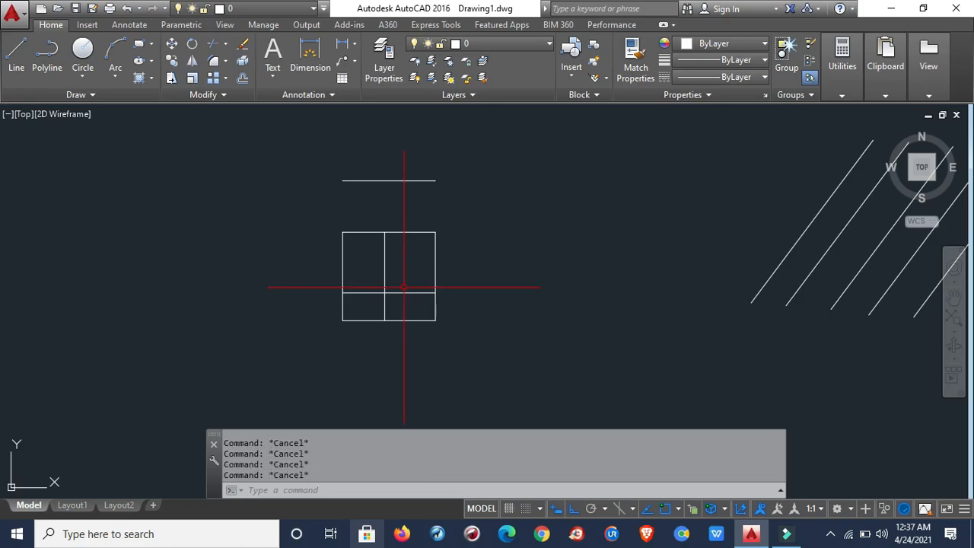
type("tr")
key("Return")
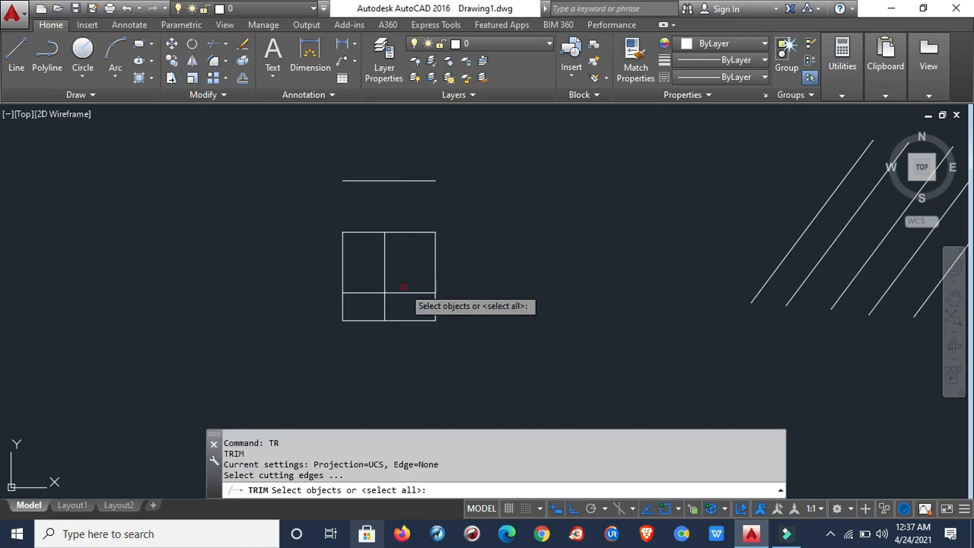
key("Escape")
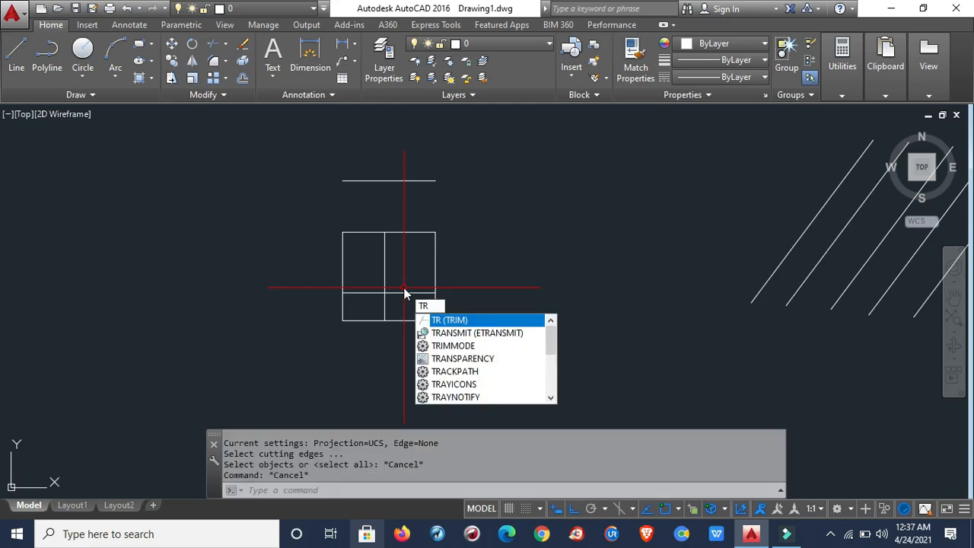
Trim the three lower horizontal lines between the middle and right vertical lines, using all objects as cutting edges.
key("Return")
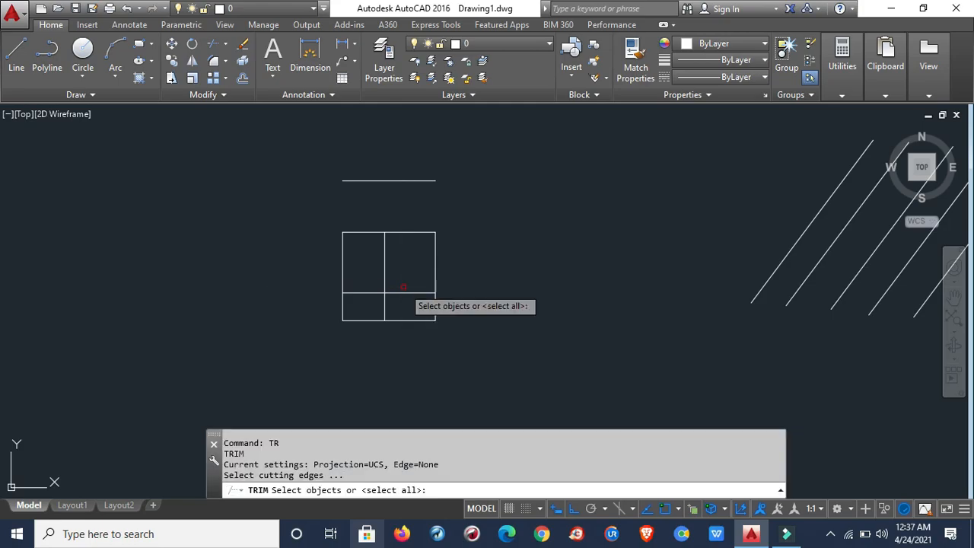
key("Return")
scroll(402, 289, "up", 2)
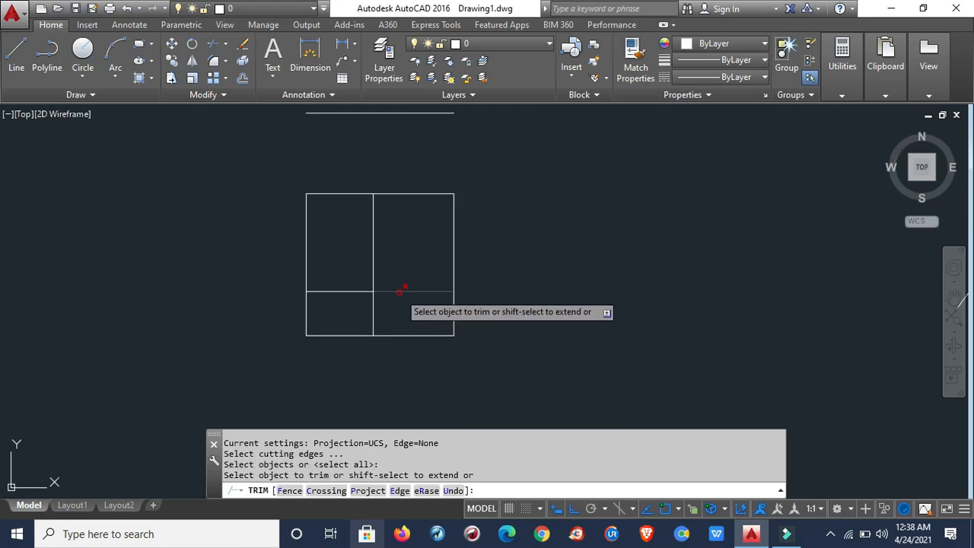
left_click(400, 291)
left_click(398, 339)
left_click(398, 333)
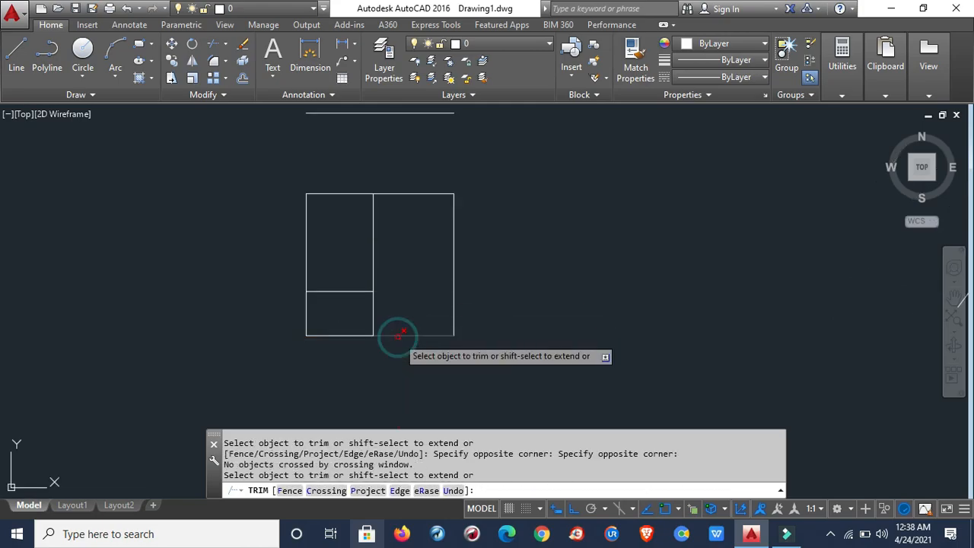
left_click(399, 194)
left_click(400, 335)
Trim the middle vertical line below the inner horizontal line, try to trim the detached right vertical line, and end Trim.
left_click(373, 305)
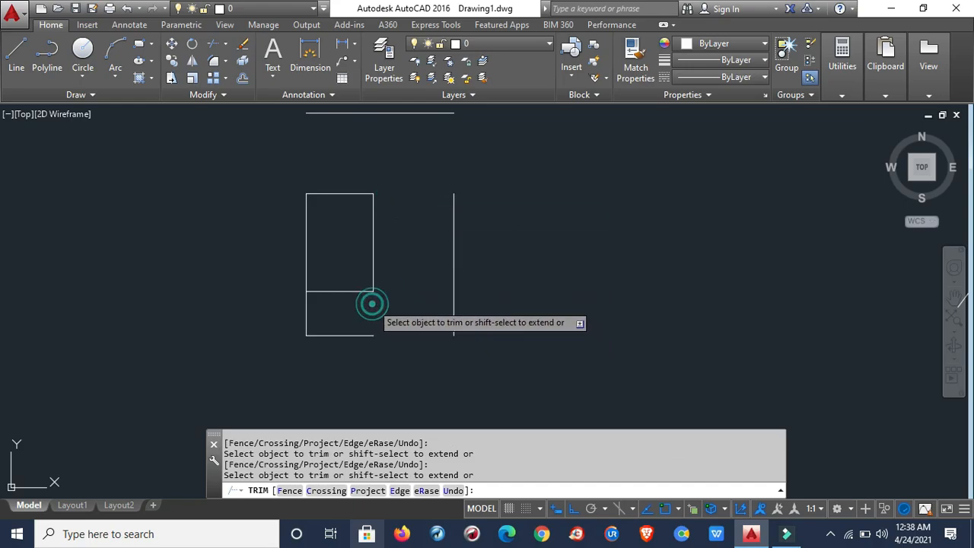
left_click(455, 244)
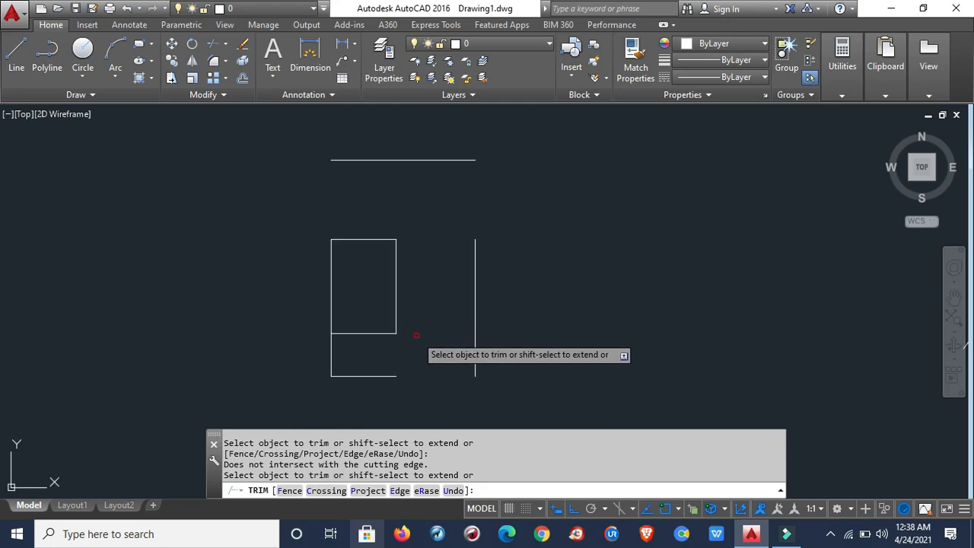
key("Escape")
key("Escape")
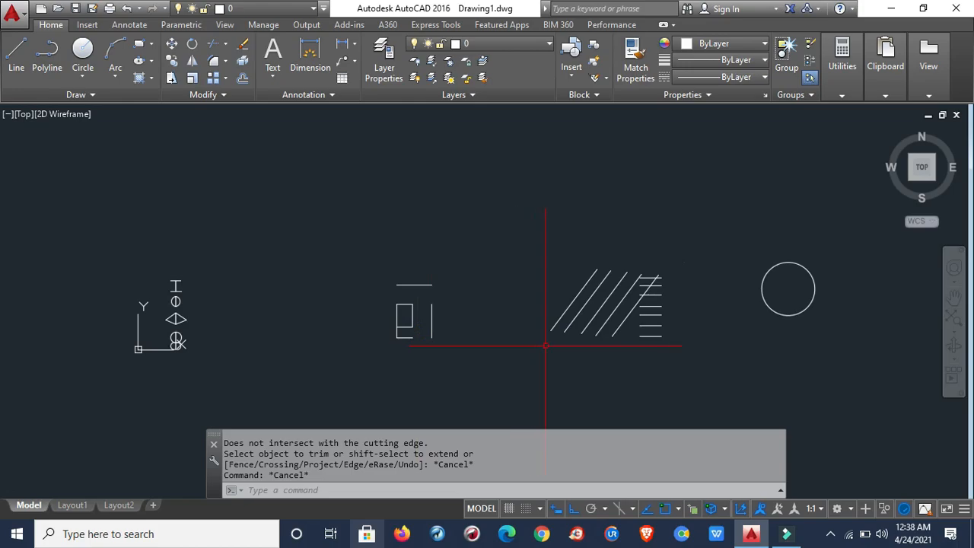
Examine the group of slanted lines and the stack of short horizontal lines beside it.
middle_click_drag(545, 345, 418, 329)
scroll(479, 340, "up", 2)
mouse_move(515, 266)
middle_mouse_down()
mouse_move(496, 285)
mouse_move(507, 285)
mouse_move(506, 268)
middle_mouse_up()
scroll(498, 250, "up", 2)
scroll(503, 277, "down", 1)
key("Escape")
key("Escape")
key("Escape")
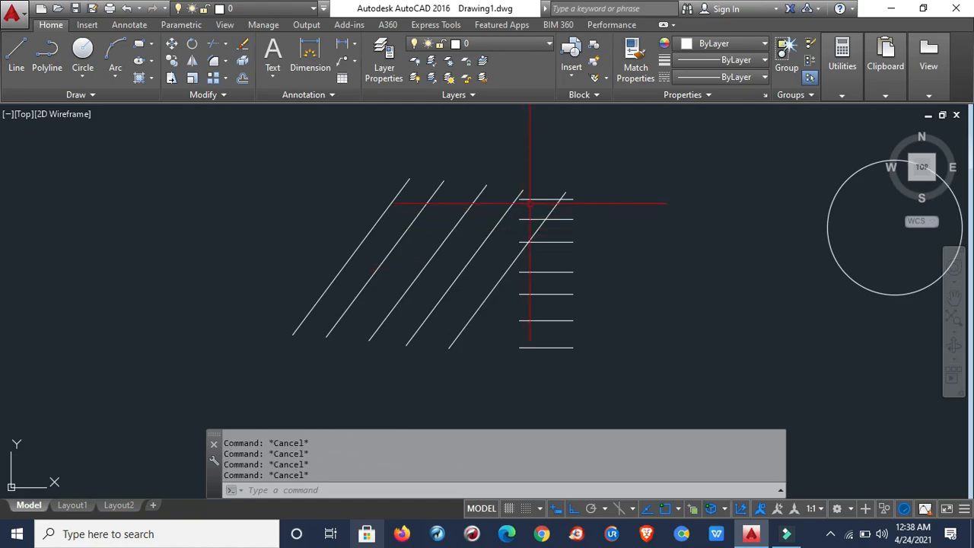
scroll(530, 200, "up", 1)
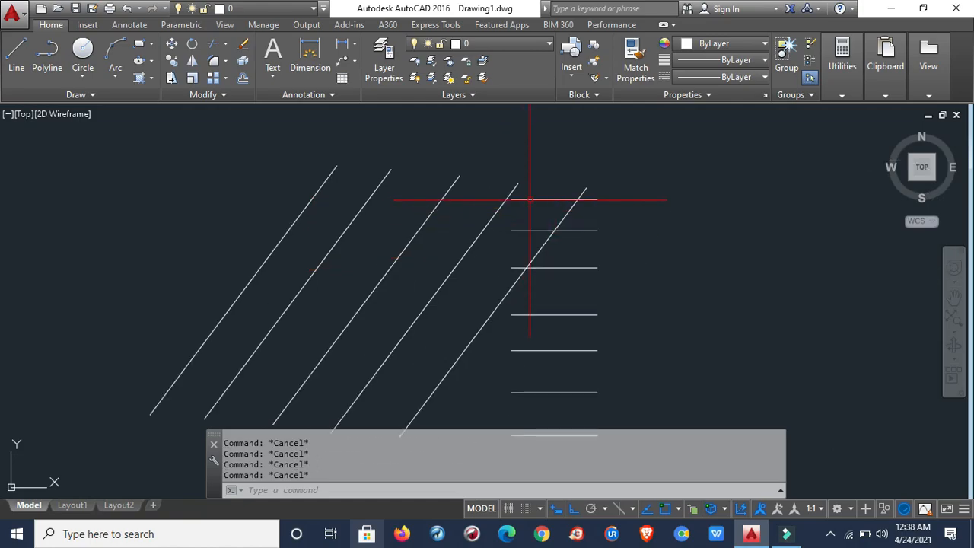
left_click(534, 204)
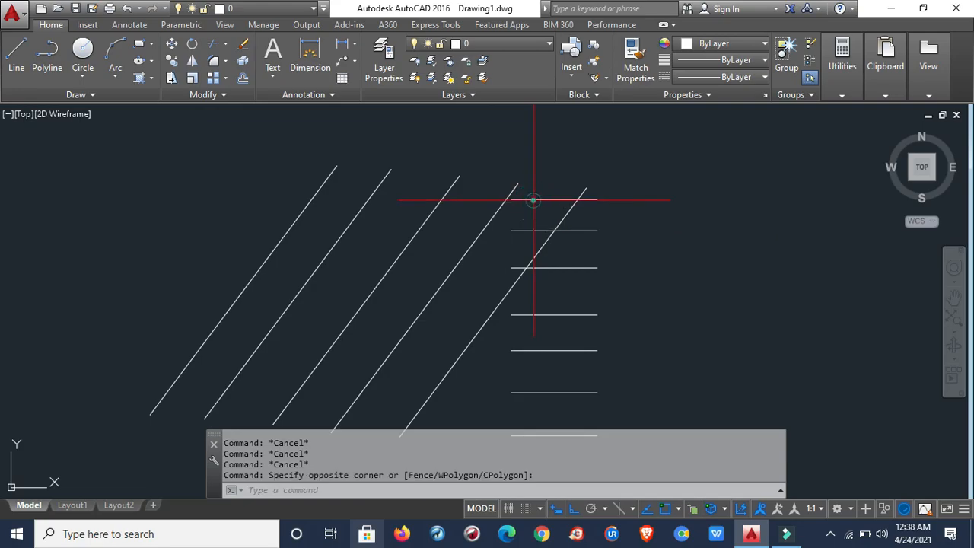
left_click(532, 200)
key("Escape")
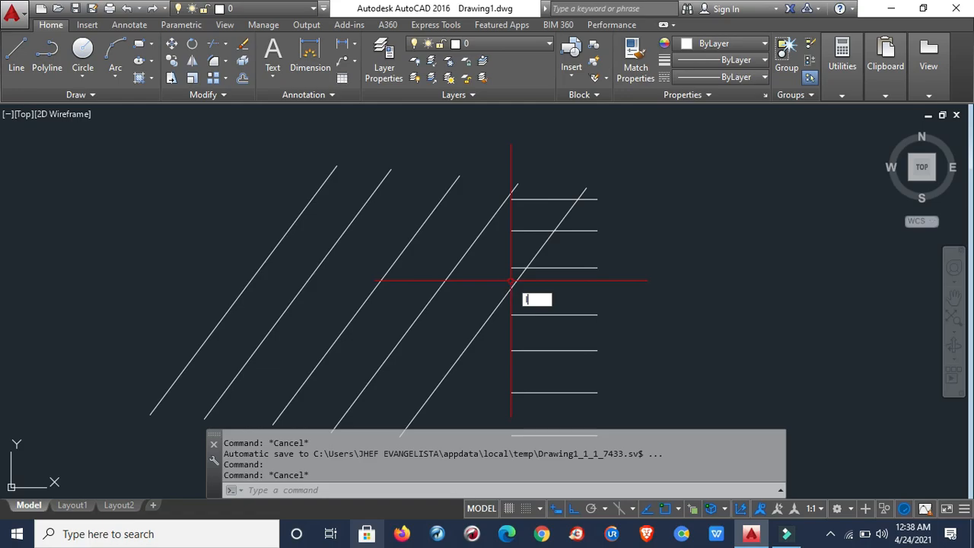
Draw a horizontal line from the left end of the topmost short horizontal line to beyond the leftmost slanted line.
type("l")
key("Return")
scroll(500, 181, "up", 5)
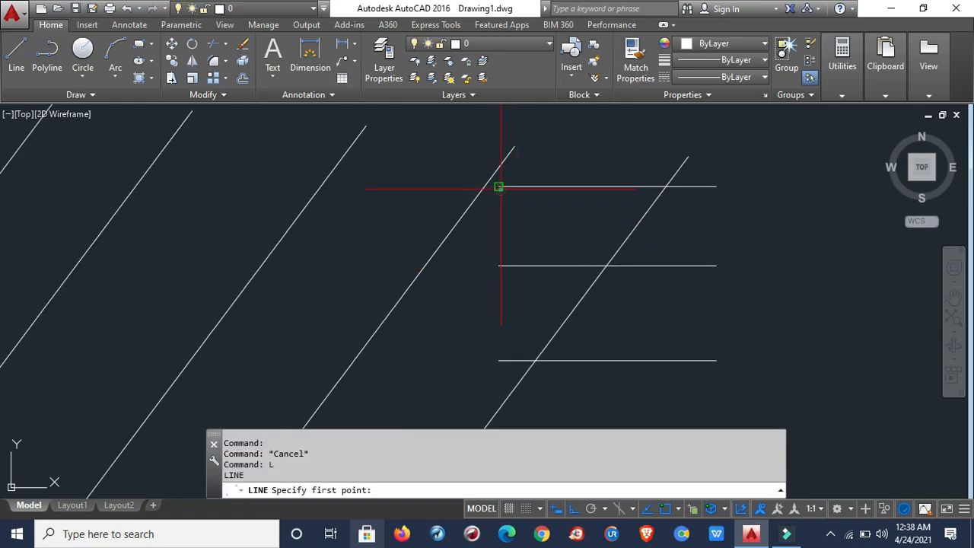
left_click(499, 187)
scroll(499, 186, "down", 2)
left_click(144, 219)
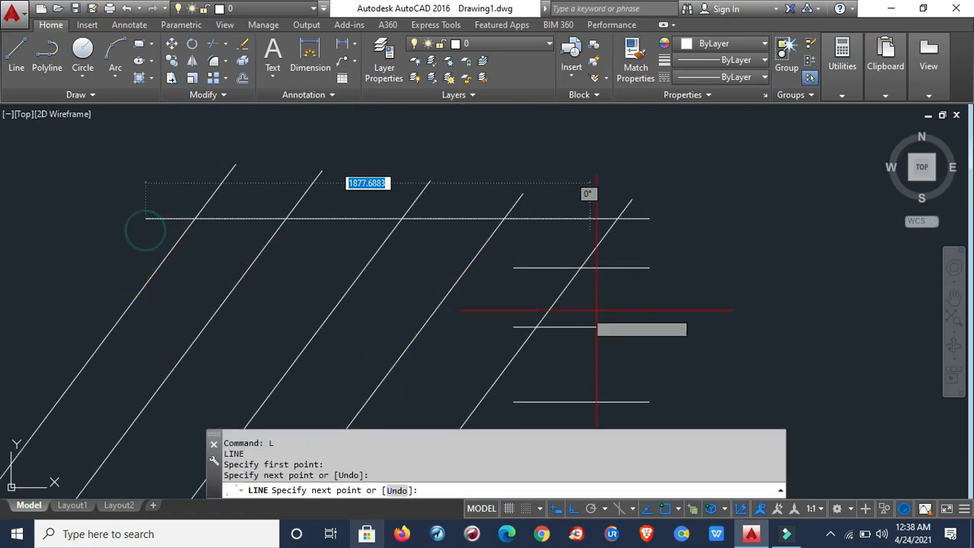
key("Escape")
Draw a horizontal line from the left end of the second short horizontal line leftward past the leftmost slanted line.
key("Return")
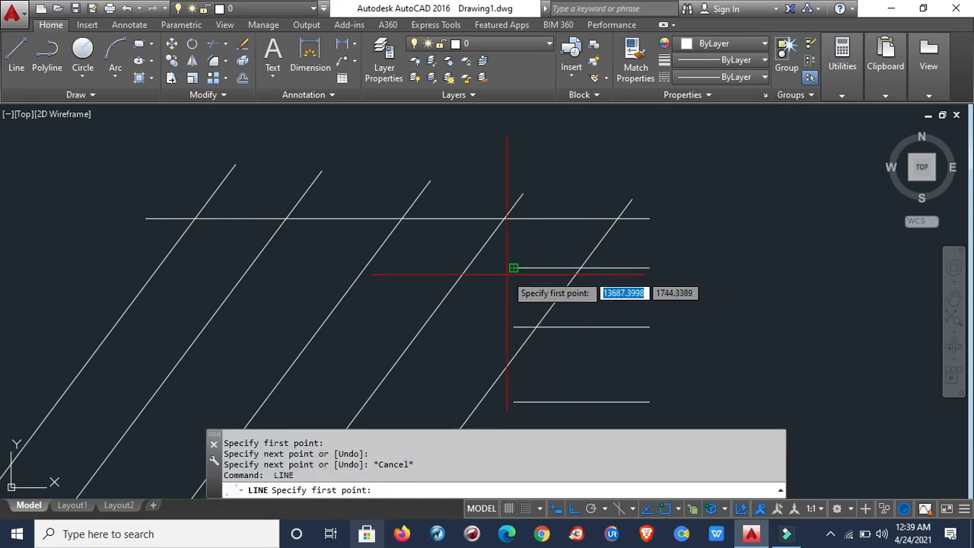
left_click(513, 268)
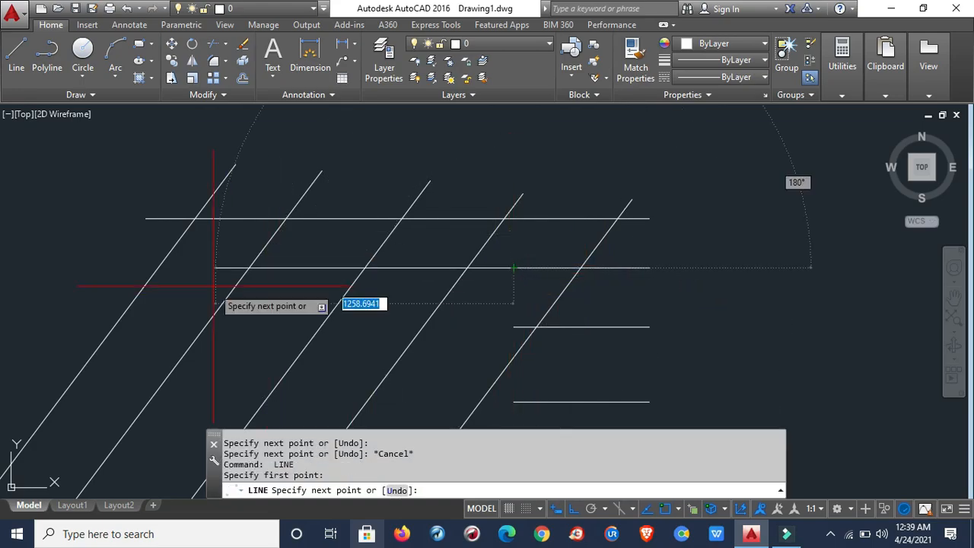
left_click(120, 267)
key("Escape")
key("Escape")
Erase the two newly drawn horizontal lines that cross the slanted lines.
left_click(430, 280)
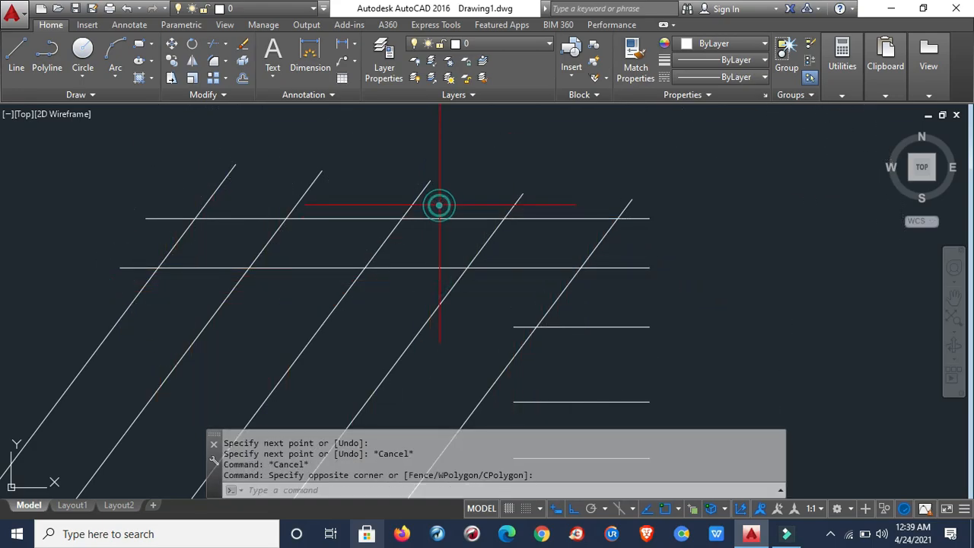
left_click(412, 216)
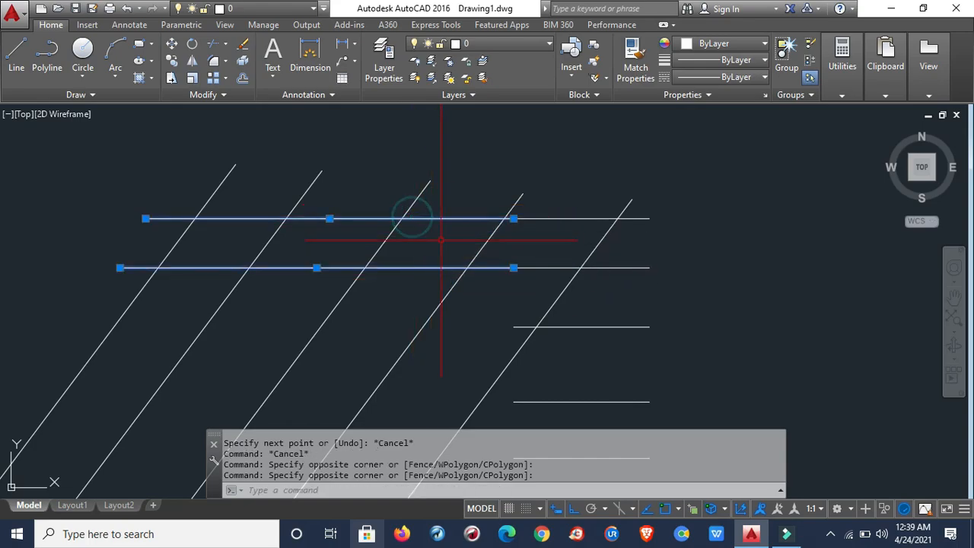
type("E")
key("Return")
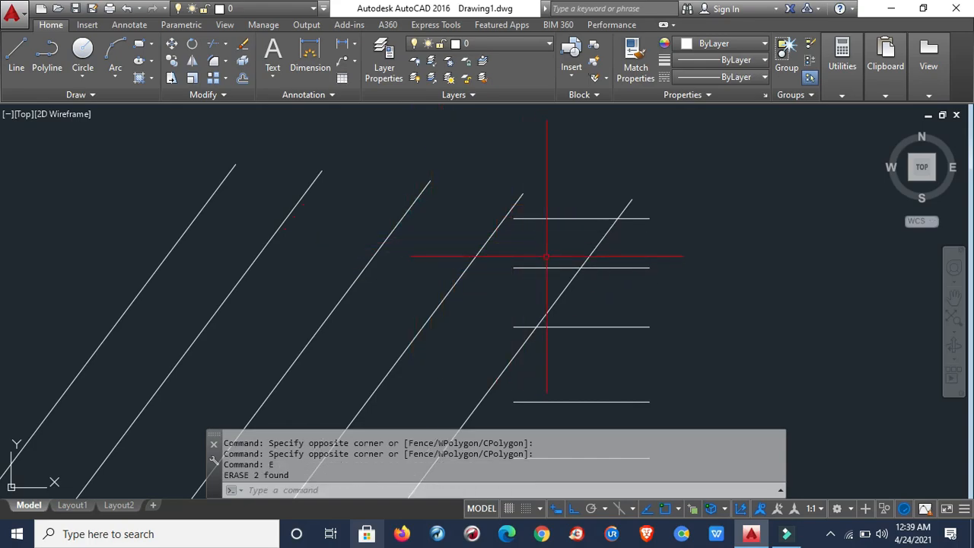
key("Escape")
key("Escape")
Extend the topmost short horizontal line to the leftmost slanted line, using that slanted line as the boundary edge.
type("ex")
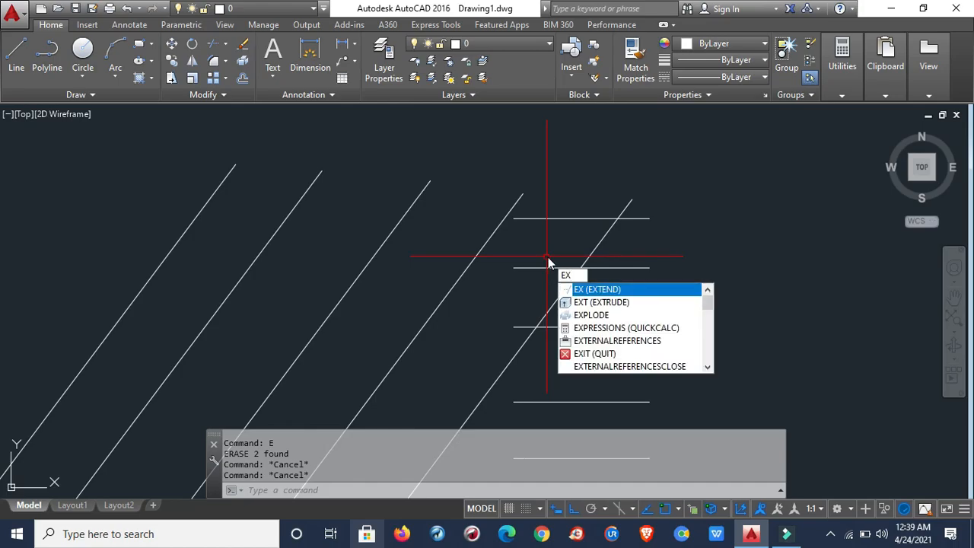
left_click(586, 289)
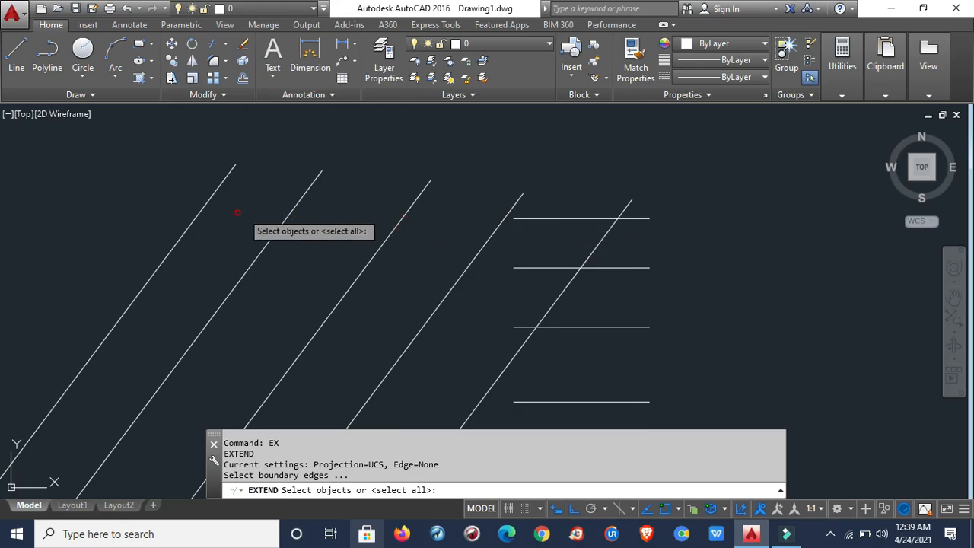
left_click(198, 214)
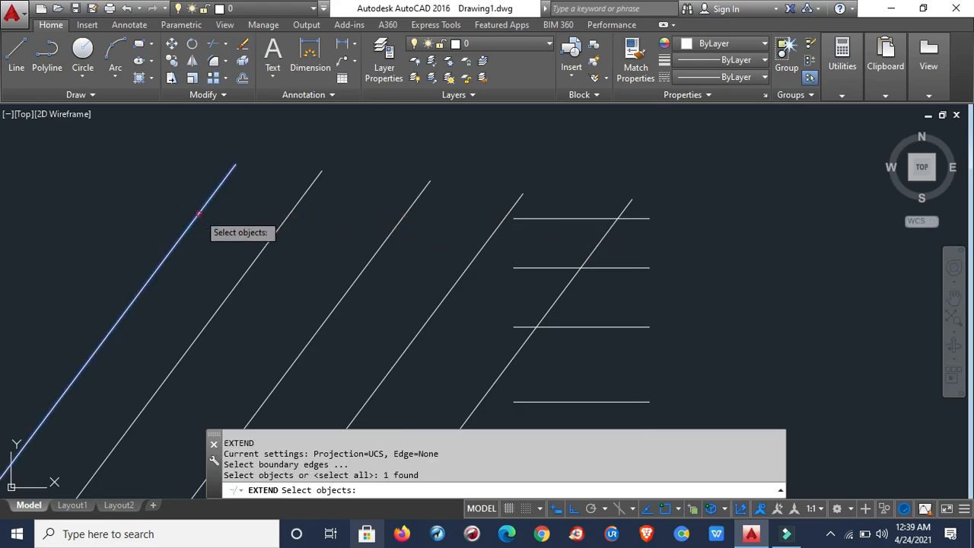
key("Return")
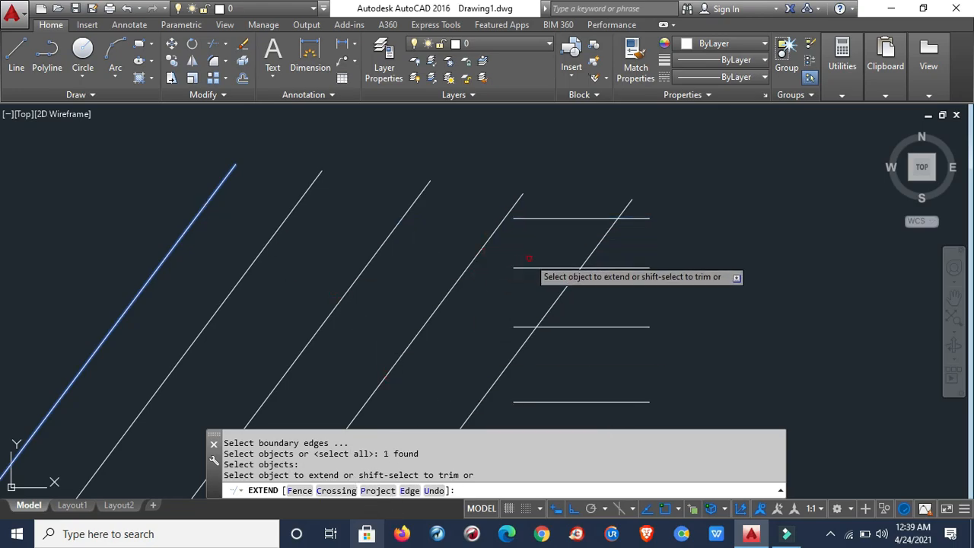
left_click(539, 219)
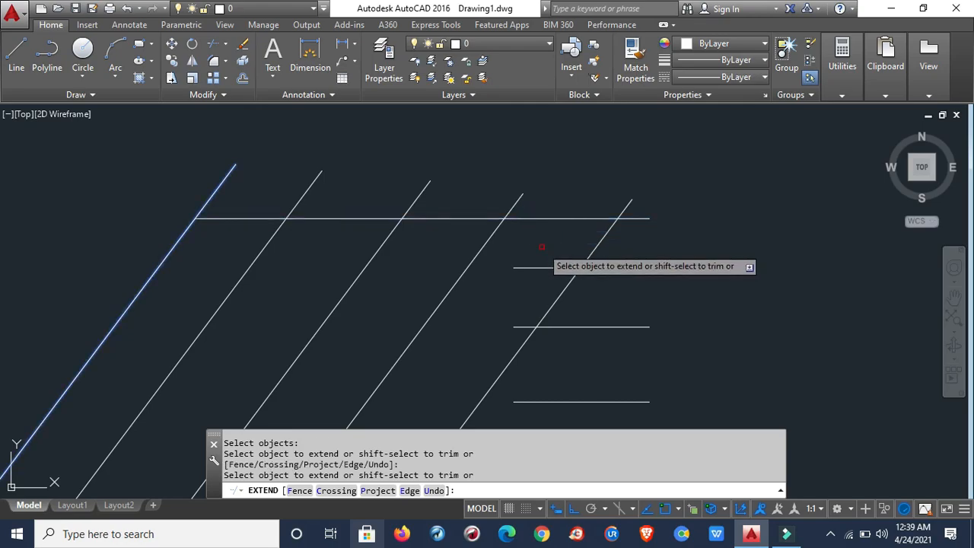
key("Return")
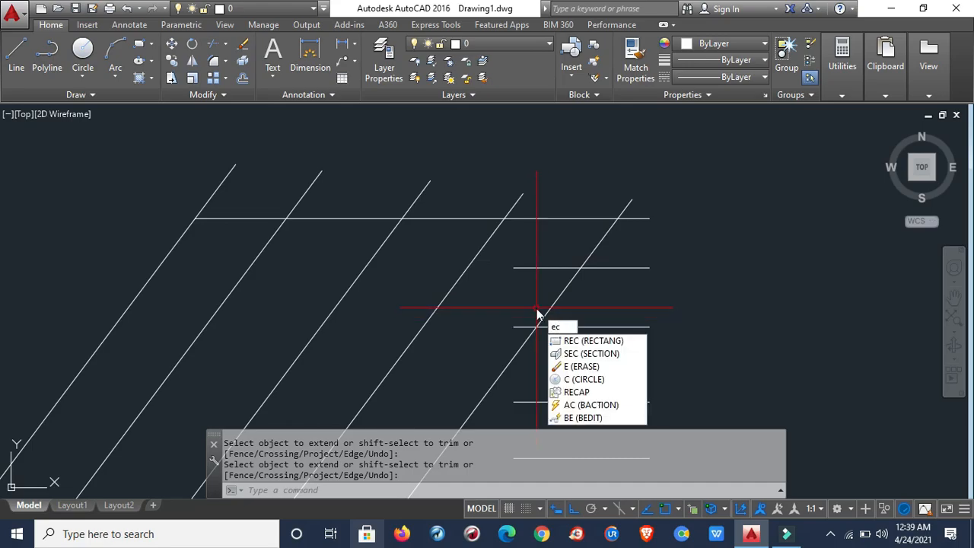
Extend the second short horizontal line to the second slanted line from the left and end Extend.
key("BackSpace")
type("x")
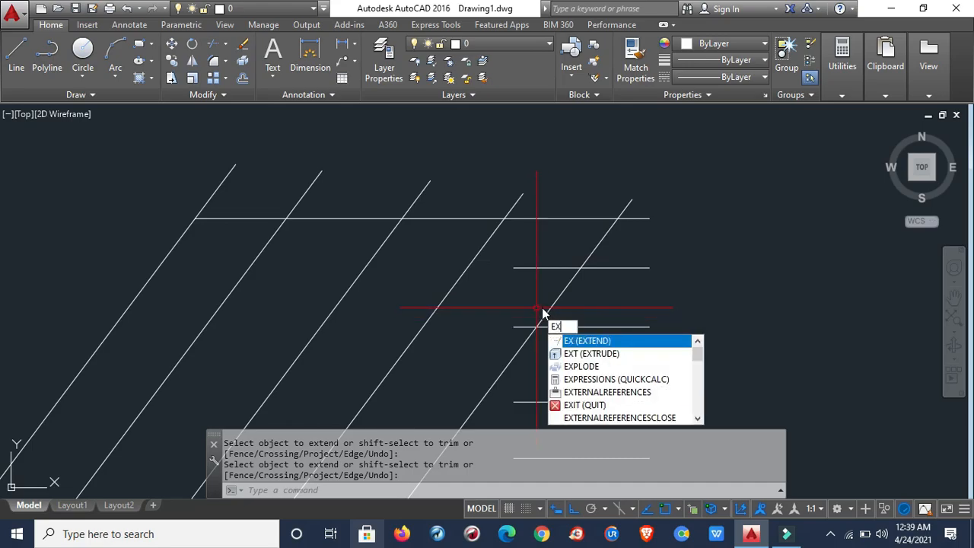
key("Return")
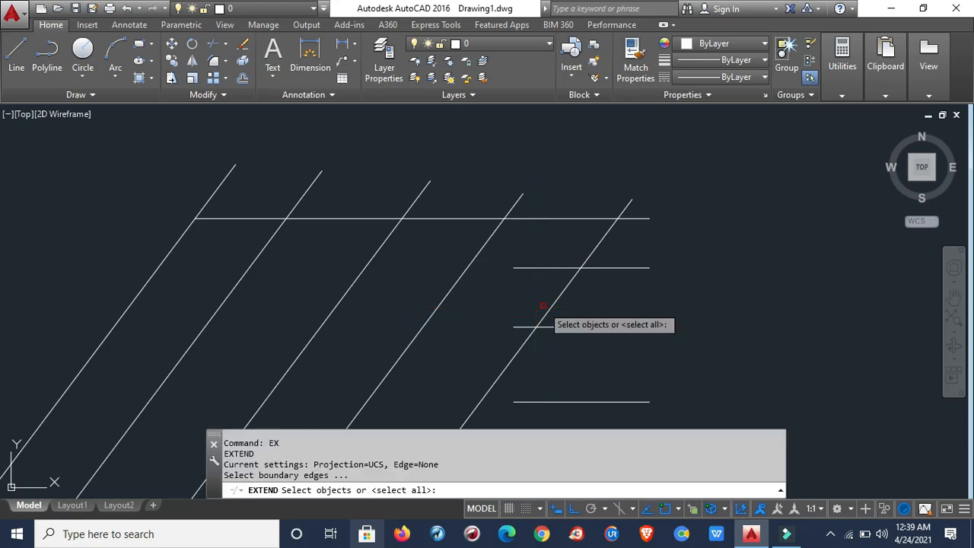
left_click(258, 253)
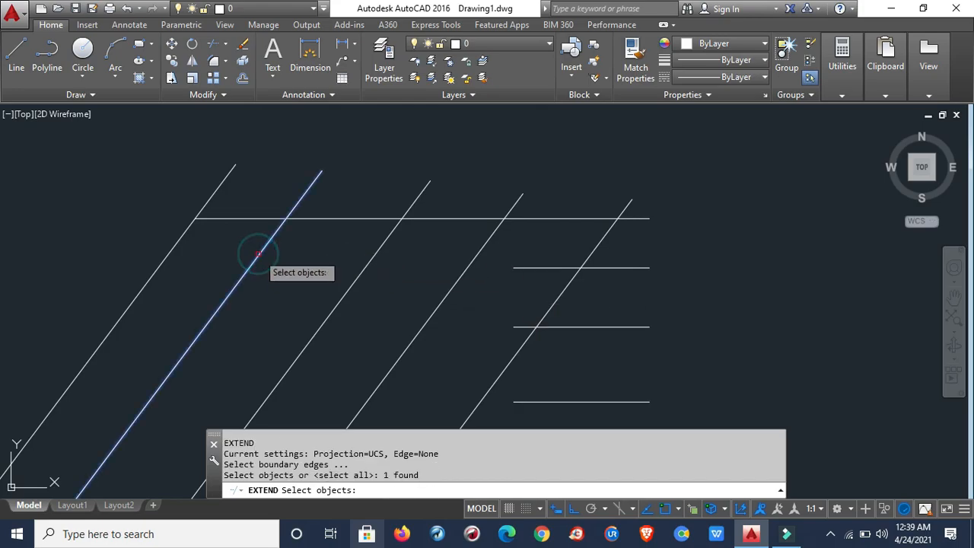
left_click(523, 267)
key("Return")
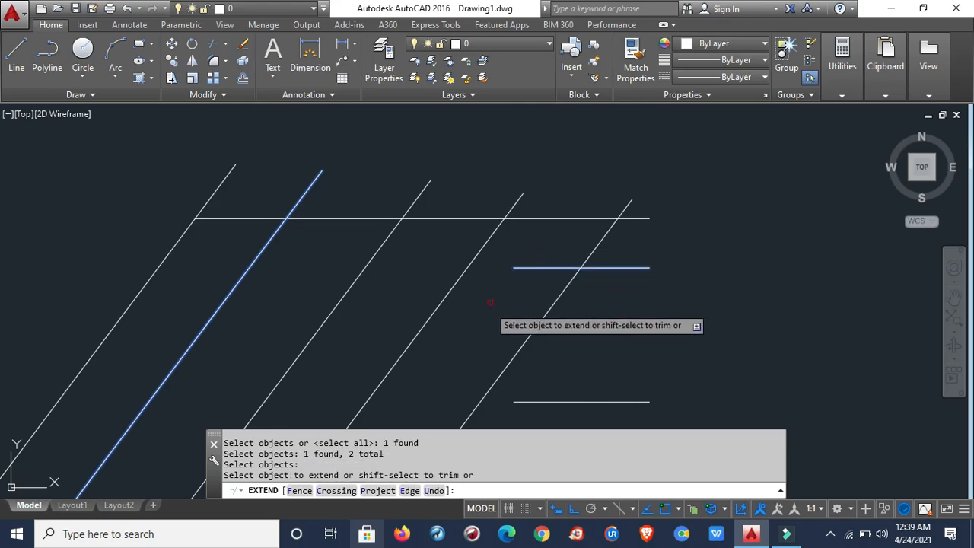
left_click(517, 268)
key("Return")
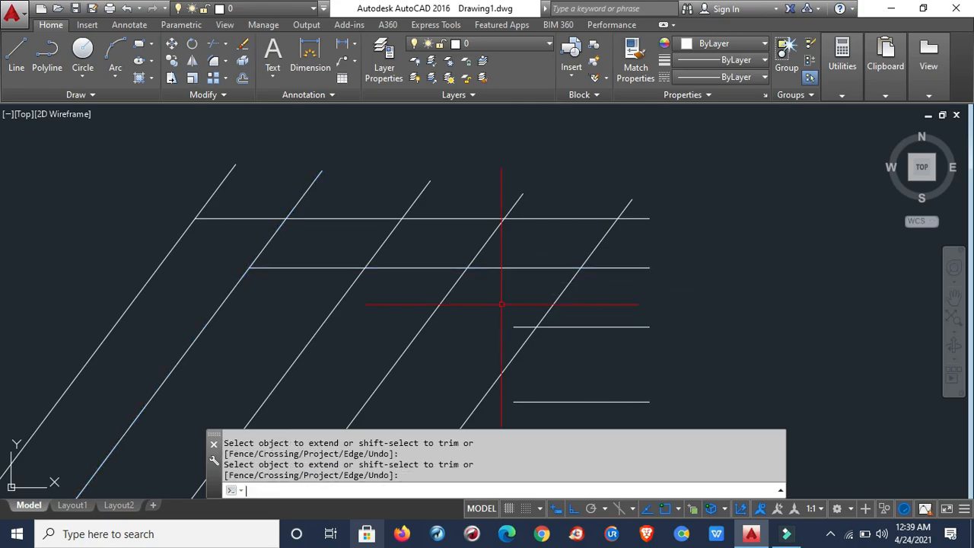
Extend the third short horizontal line to the third slanted line from the left, using that slanted line as the boundary edge.
middle_click_drag(462, 323, 494, 277)
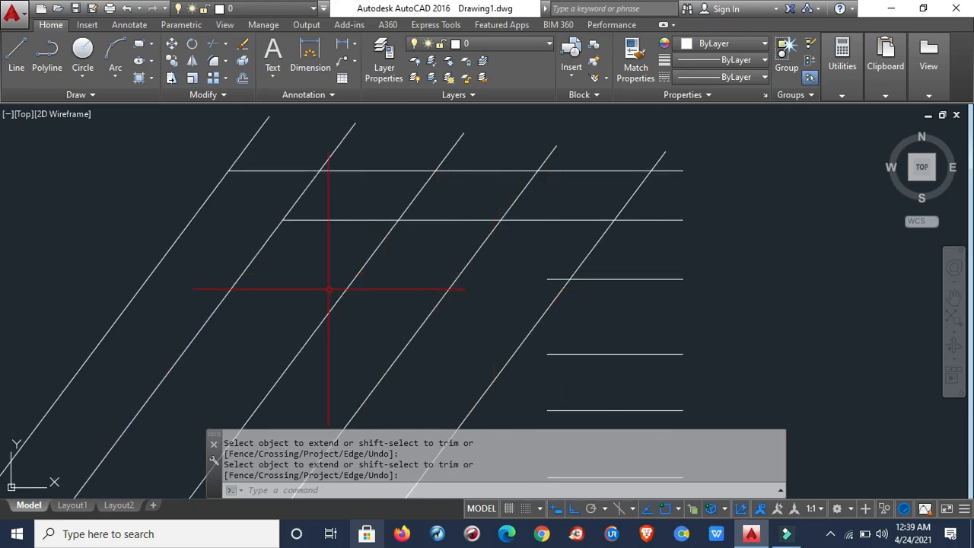
type("x")
key("Return")
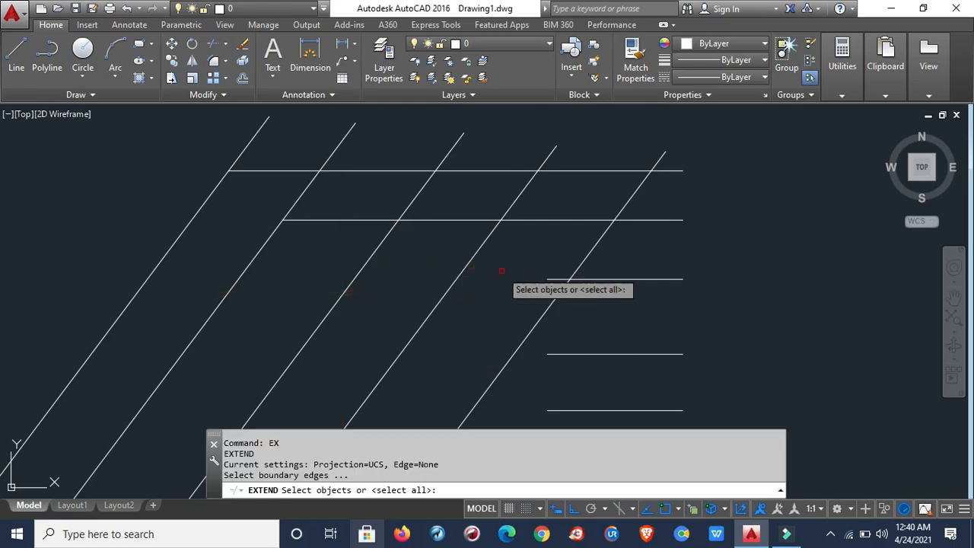
left_click(366, 264)
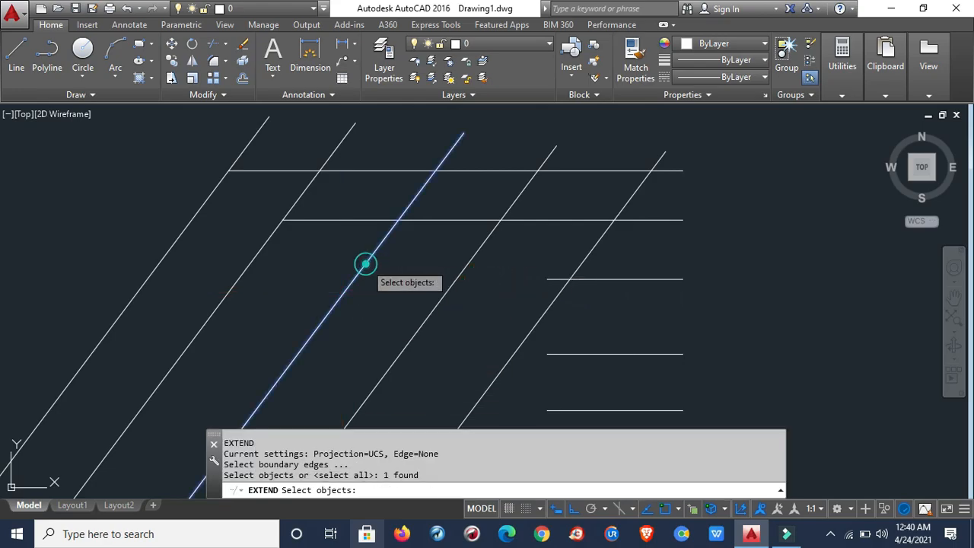
key("Return")
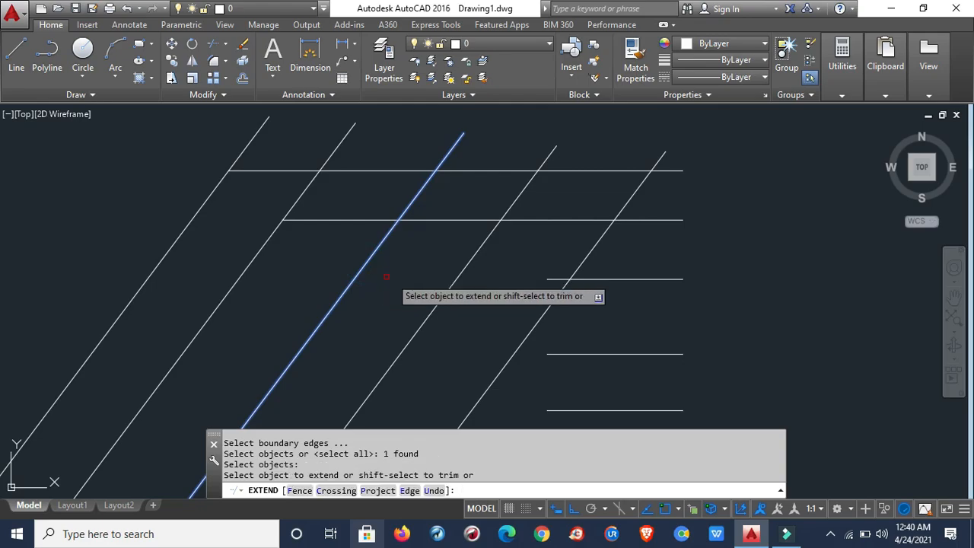
left_click(552, 279)
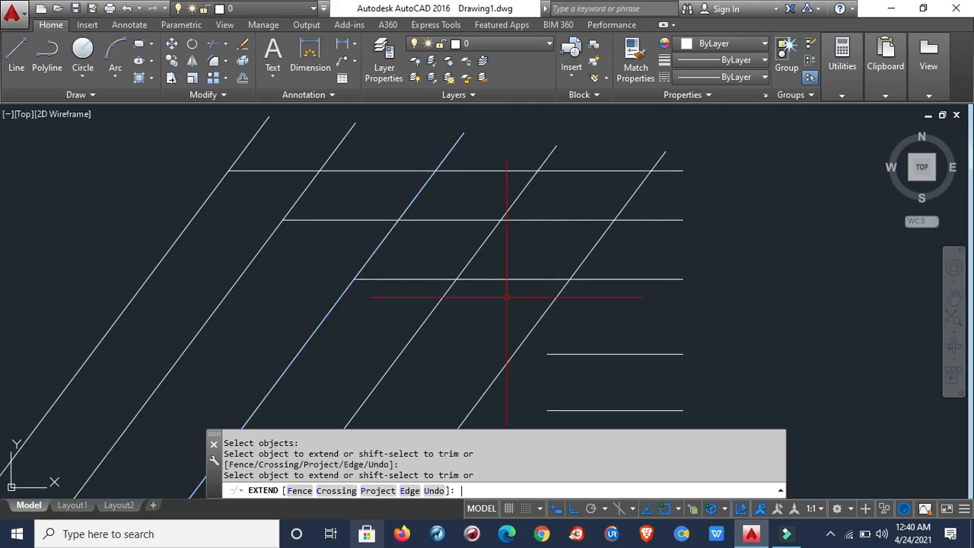
Extend the fourth short horizontal line to the fourth slanted line from the left, using that slanted line as the boundary edge.
key("Return")
scroll(510, 305, "down", 3)
scroll(501, 343, "up", 3)
scroll(508, 304, "down", 2)
scroll(496, 287, "up", 2)
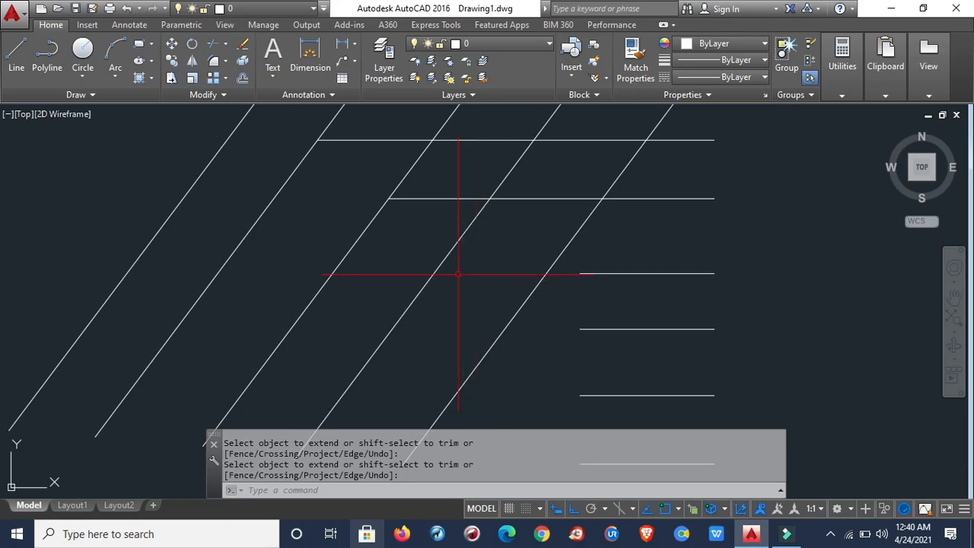
type("ex")
key("Return")
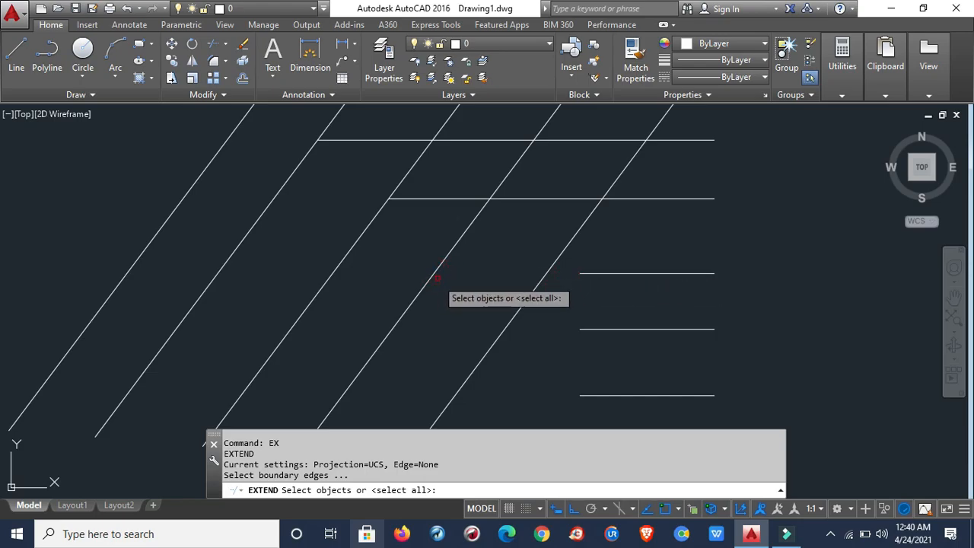
left_click(435, 274)
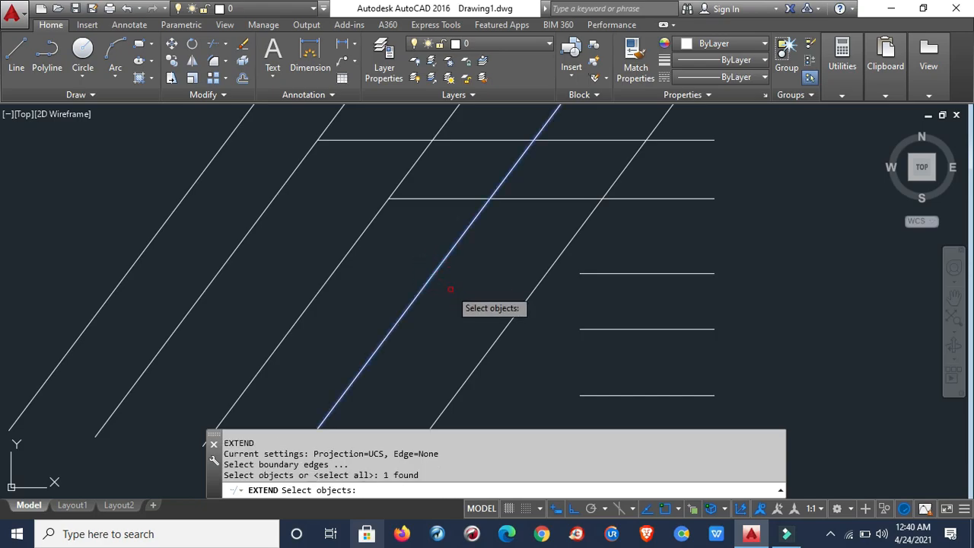
key("Return")
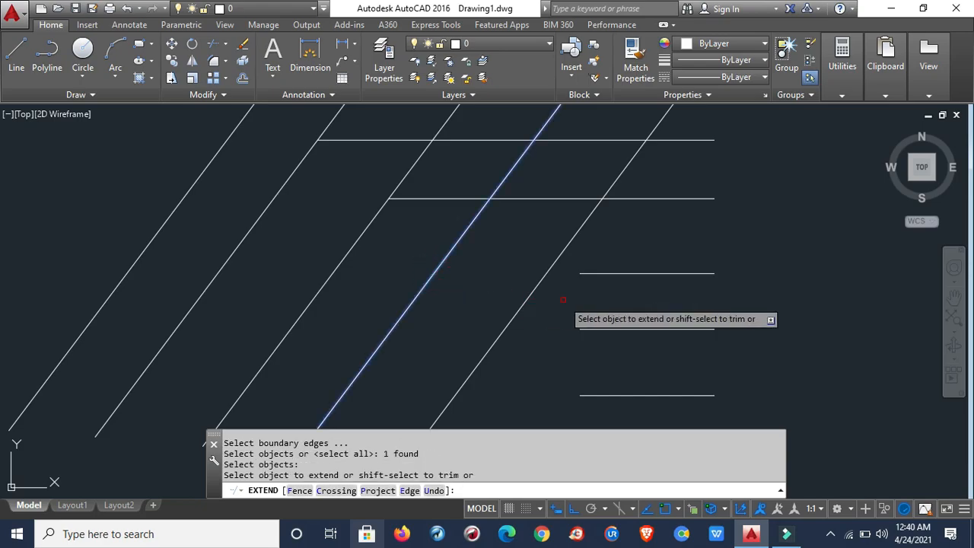
left_click(593, 274)
key("Return")
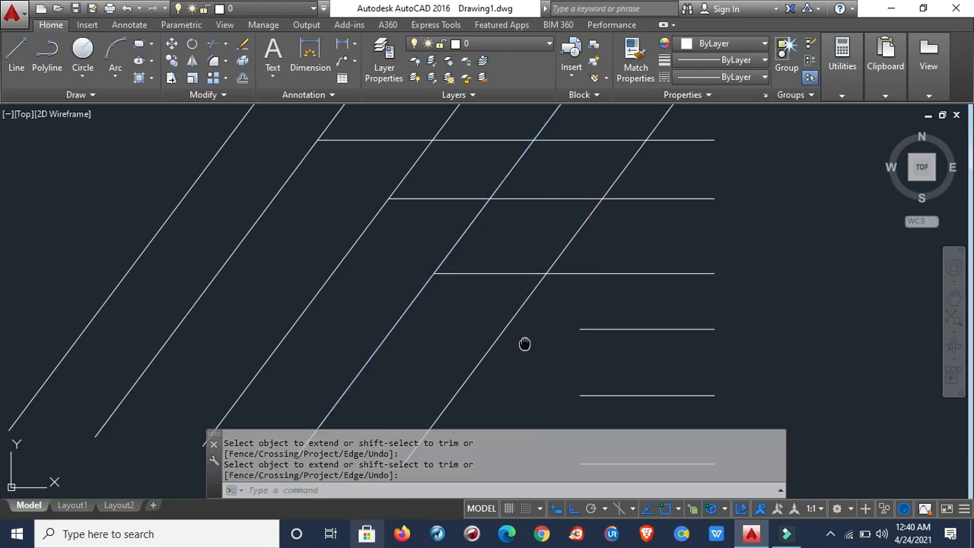
middle_click_drag(522, 342, 540, 292)
type("e")
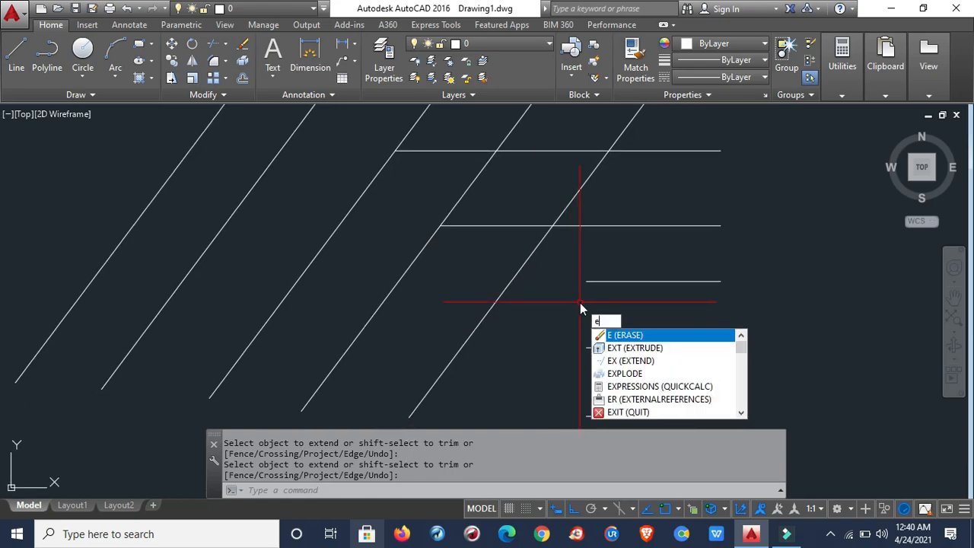
type("x")
key("Return")
left_click(608, 282)
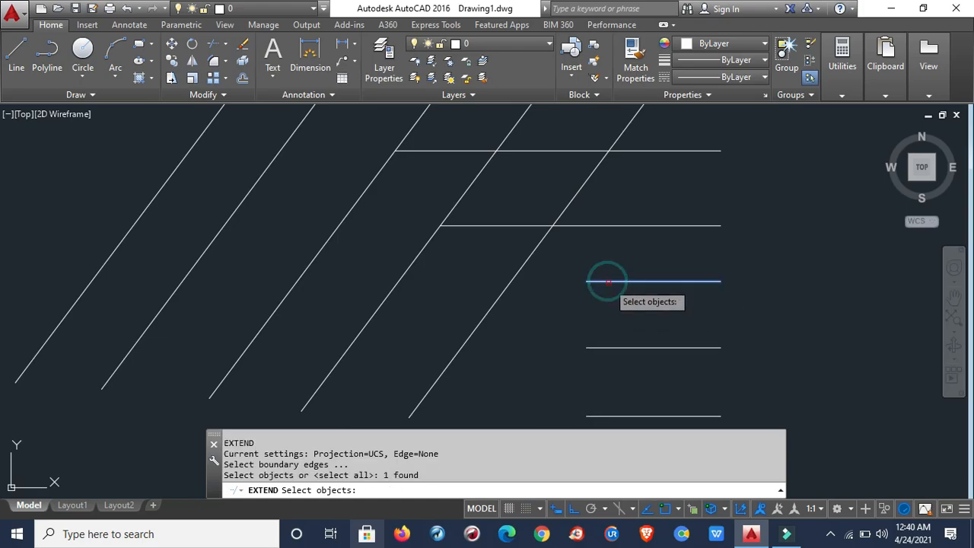
key("Return")
left_click(519, 266)
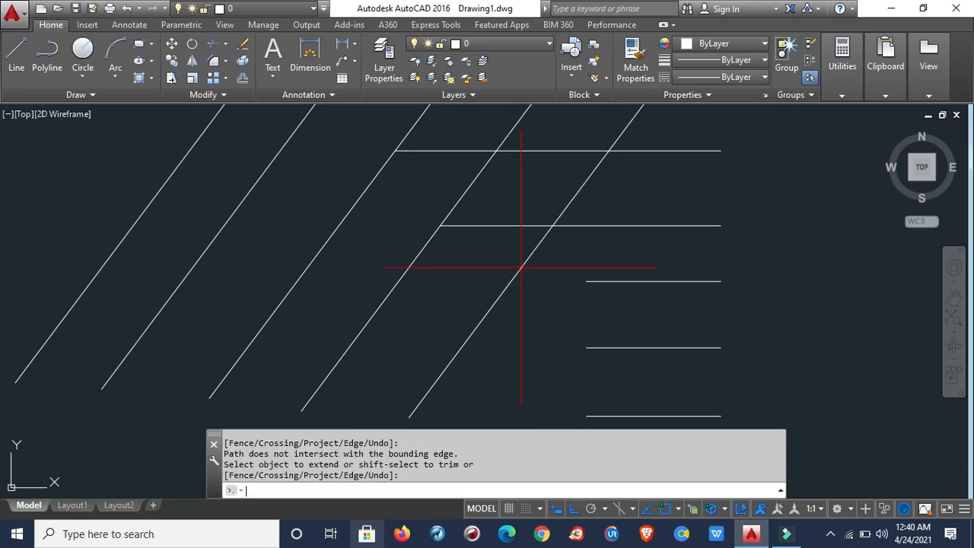
key("Return")
key("Escape")
key("Escape")
key("Escape")
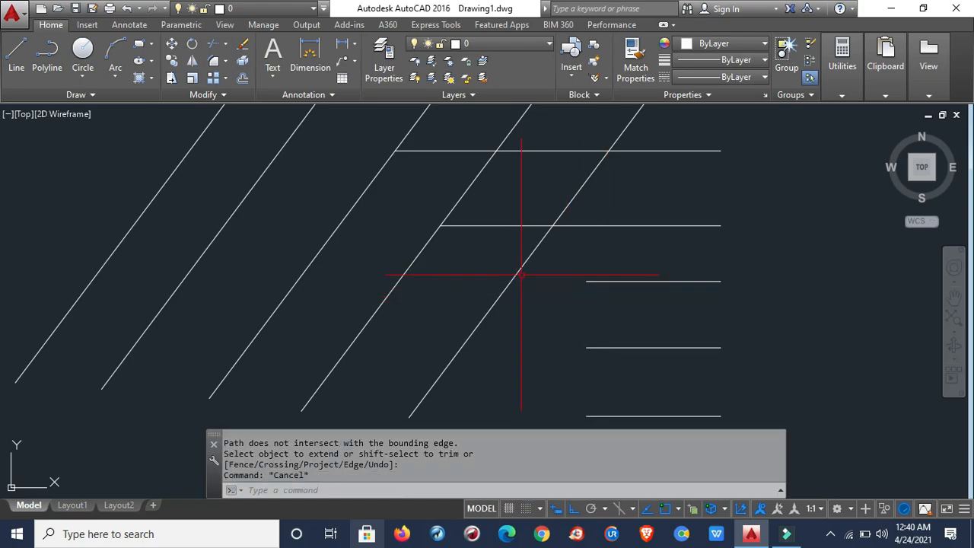
Extend the fifth short horizontal line to the rightmost slanted line and end Extend.
type("ex")
key("Return")
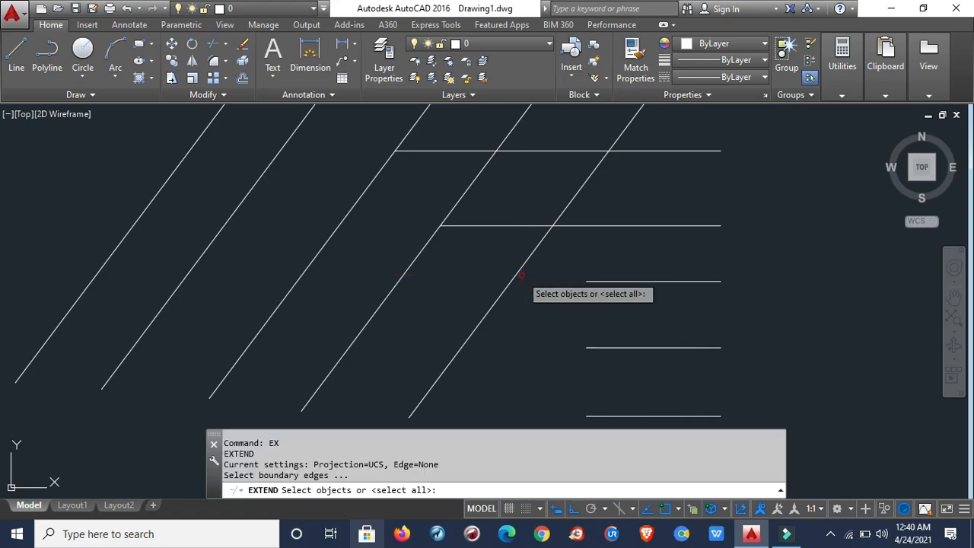
left_click(526, 263)
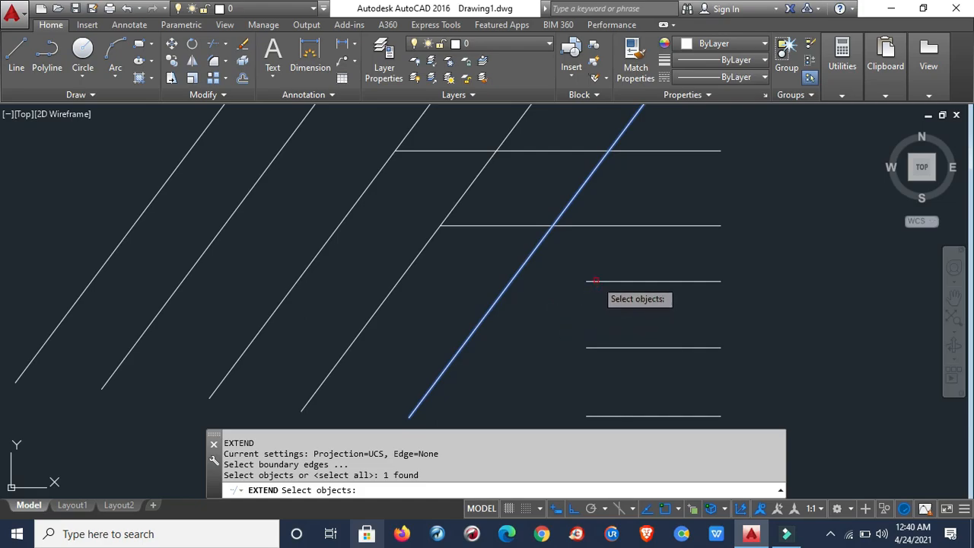
left_click(595, 281)
key("Return")
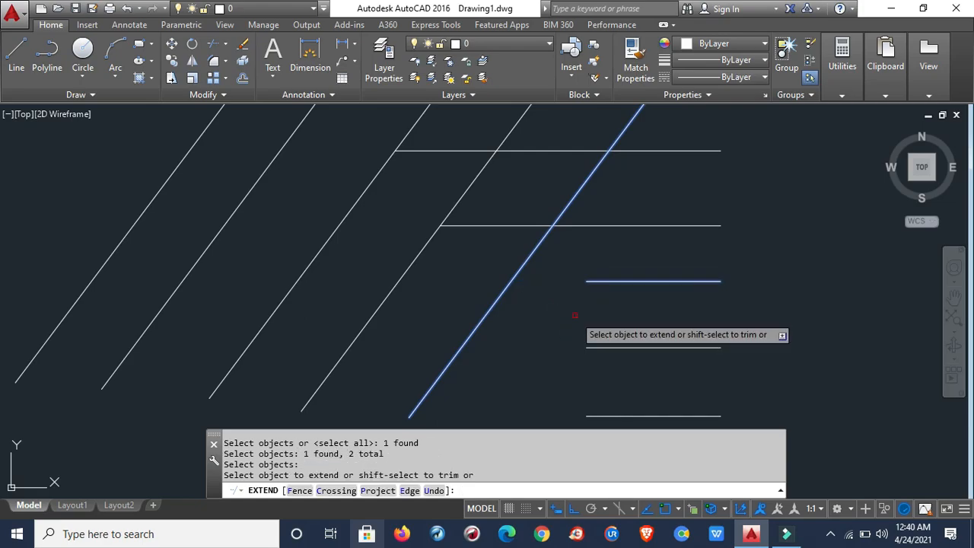
left_click(586, 284)
left_click(591, 276)
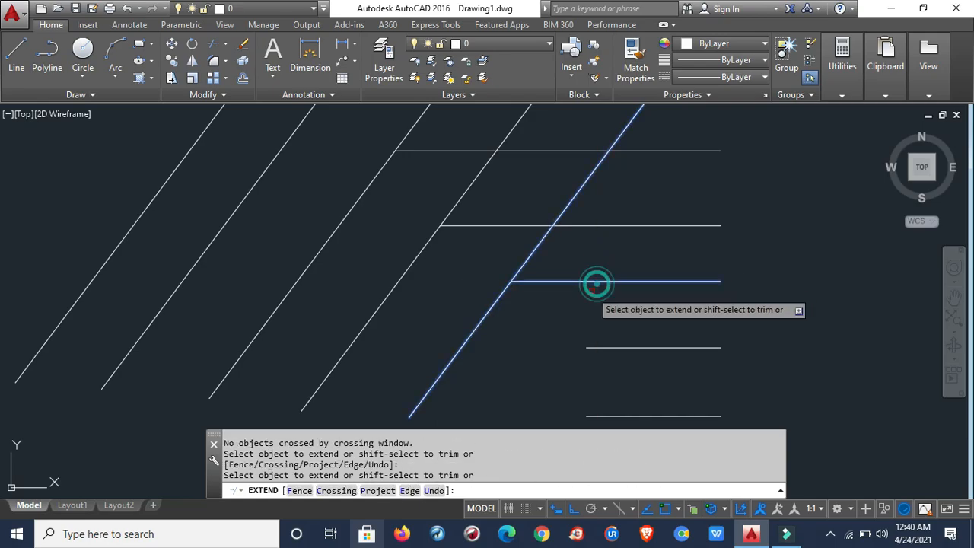
key("Return")
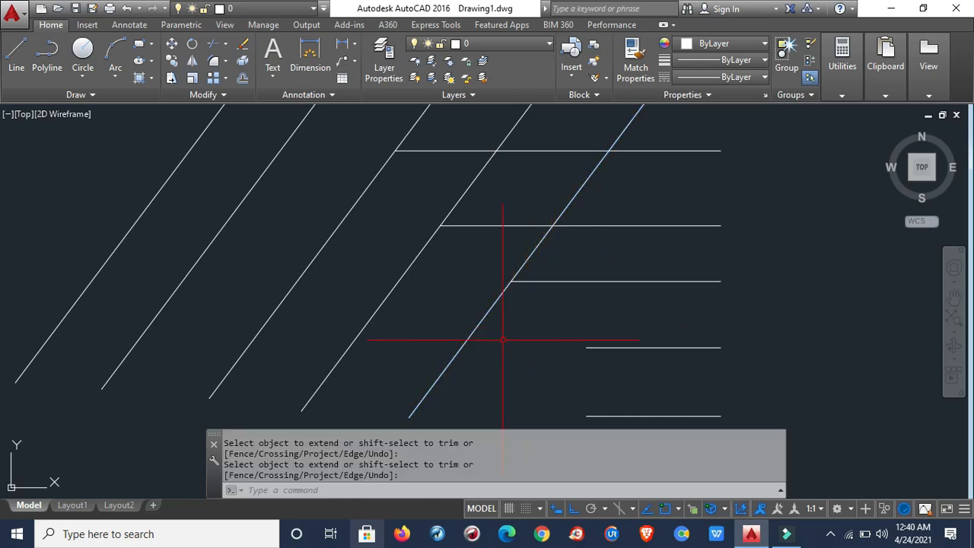
Extend the sixth short horizontal line to the second slanted line from the left, using that slanted line as the boundary edge.
scroll(557, 289, "down", 2)
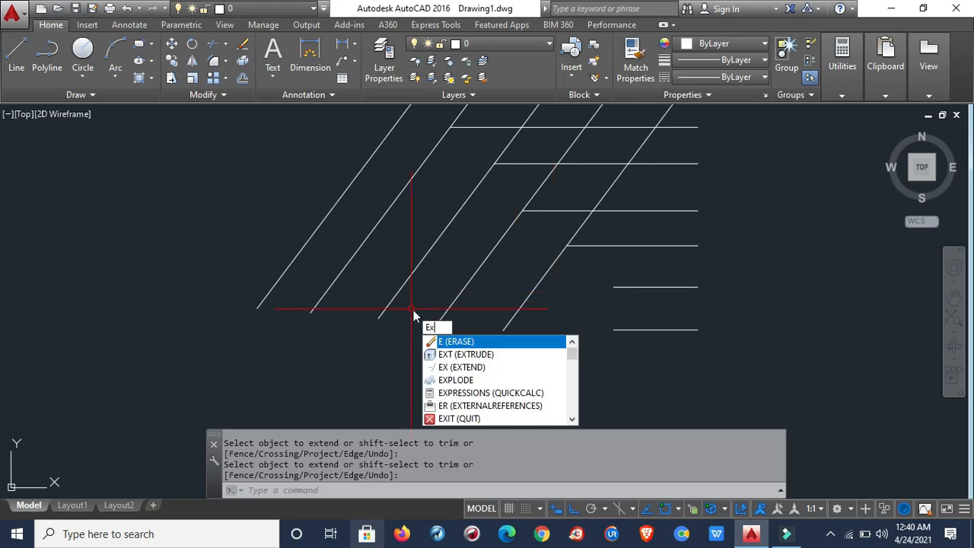
type("Ex")
key("Return")
left_click(340, 268)
key("Return")
left_click(622, 287)
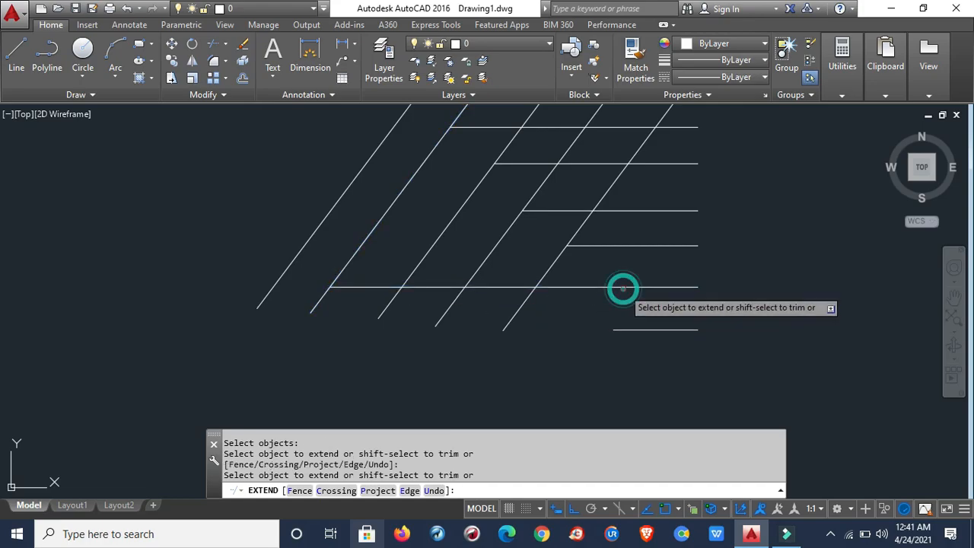
key("Return")
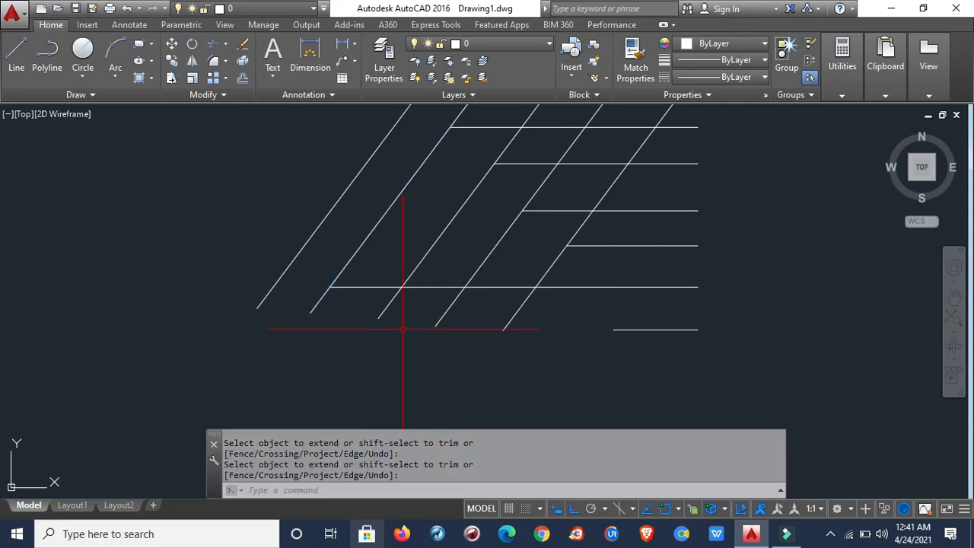
Try to extend the lowest short horizontal line to the fourth slanted line from the left.
key("Return")
left_click(436, 325)
key("Return")
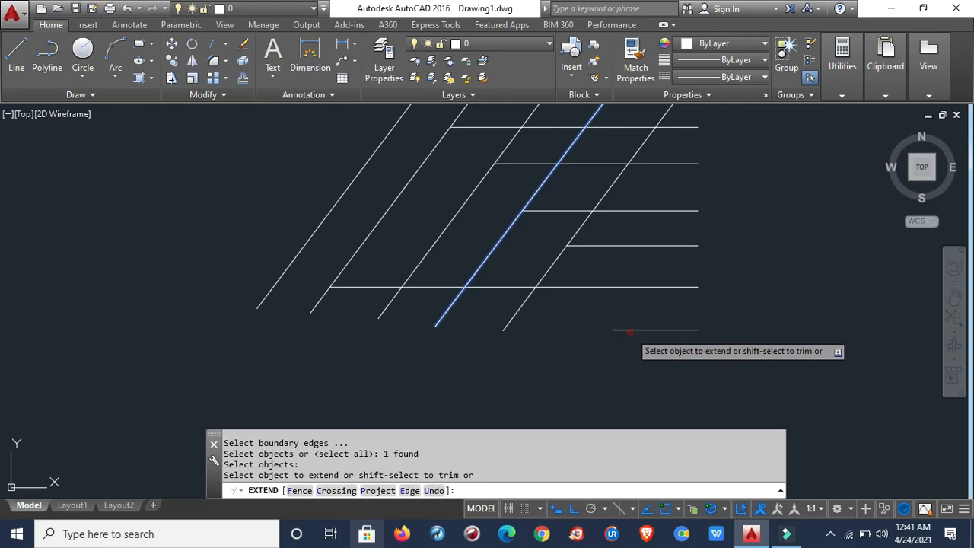
left_click(632, 325)
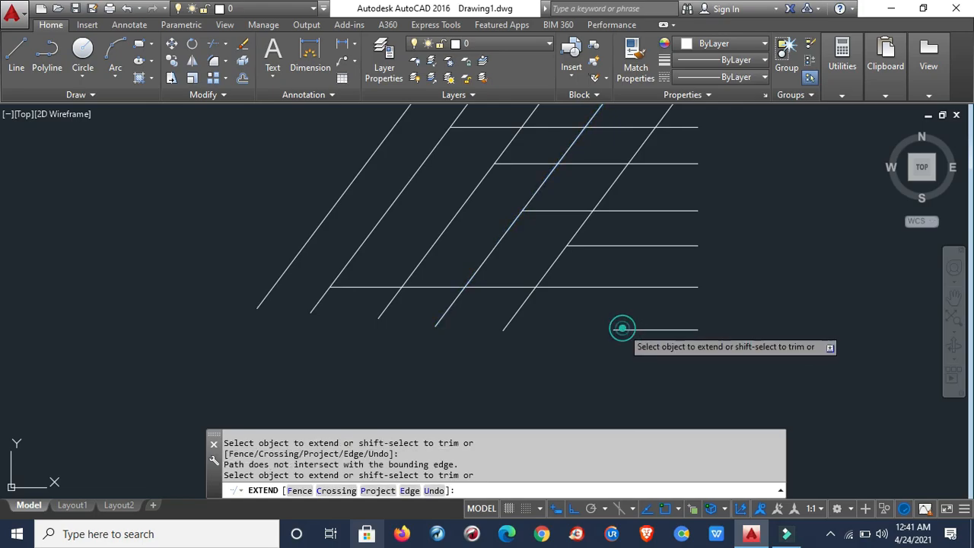
key("Return")
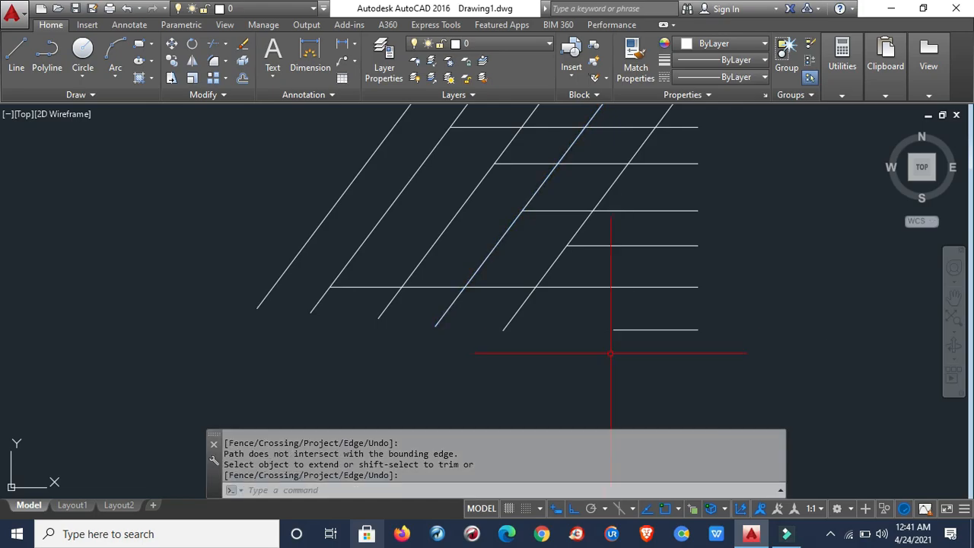
left_click(623, 331)
left_click(614, 331)
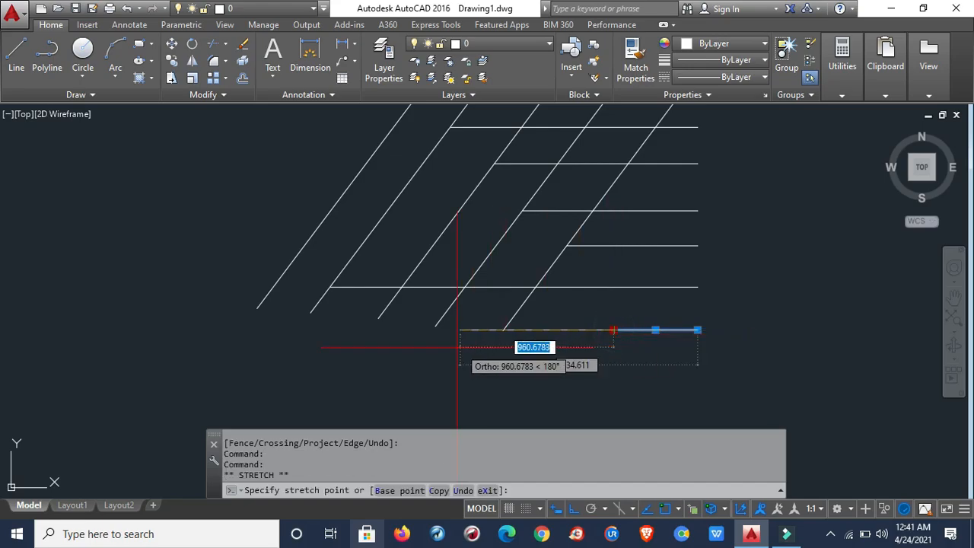
key("Escape")
key("Escape")
key("Escape")
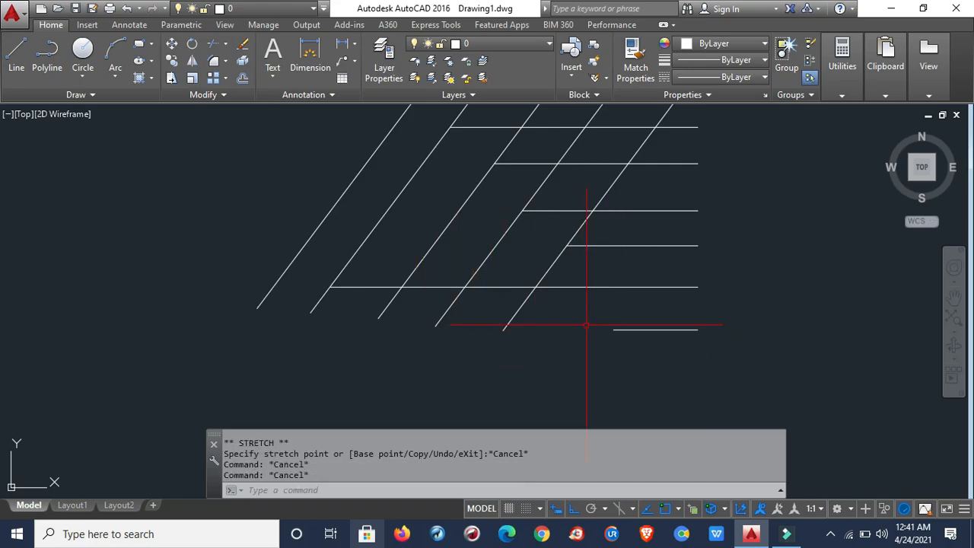
Retry extending the lowest short horizontal line with the fourth slanted line from the left as boundary edge, and cancel Extend.
type("EX")
key("Return")
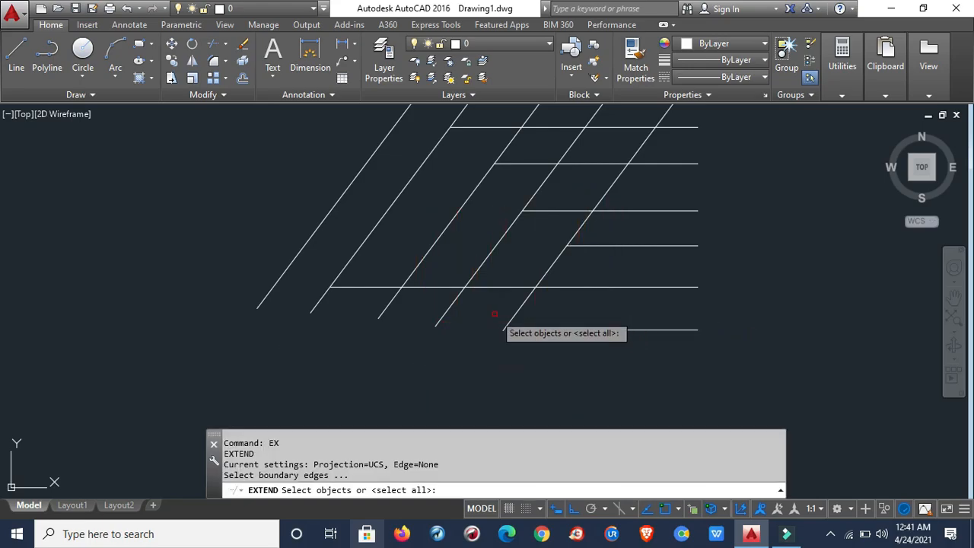
left_click(445, 313)
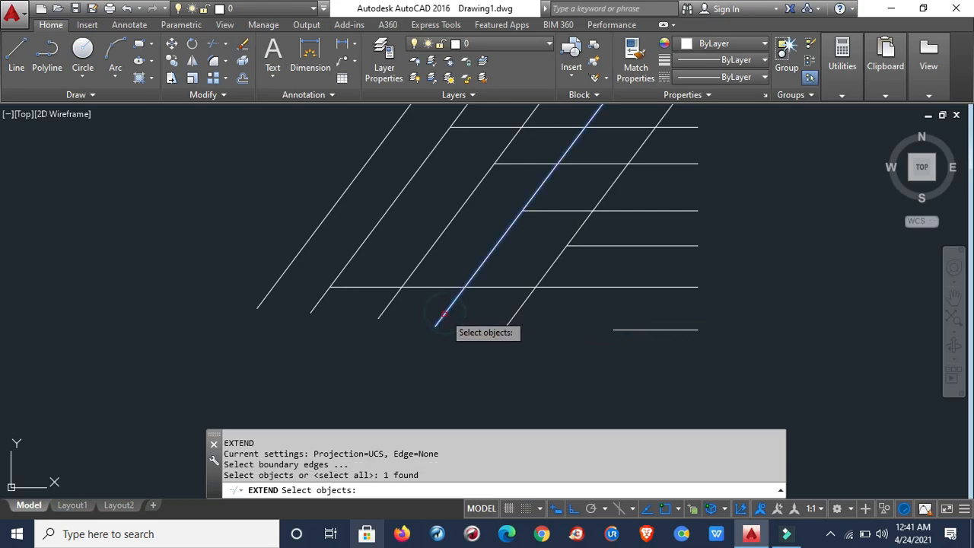
key("Return")
left_click(618, 328)
left_click(620, 329)
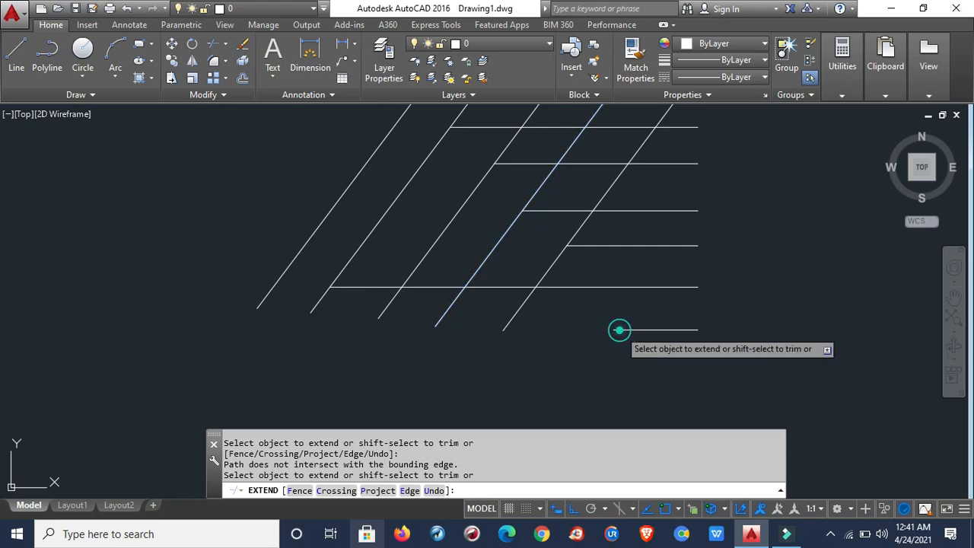
left_click(620, 330)
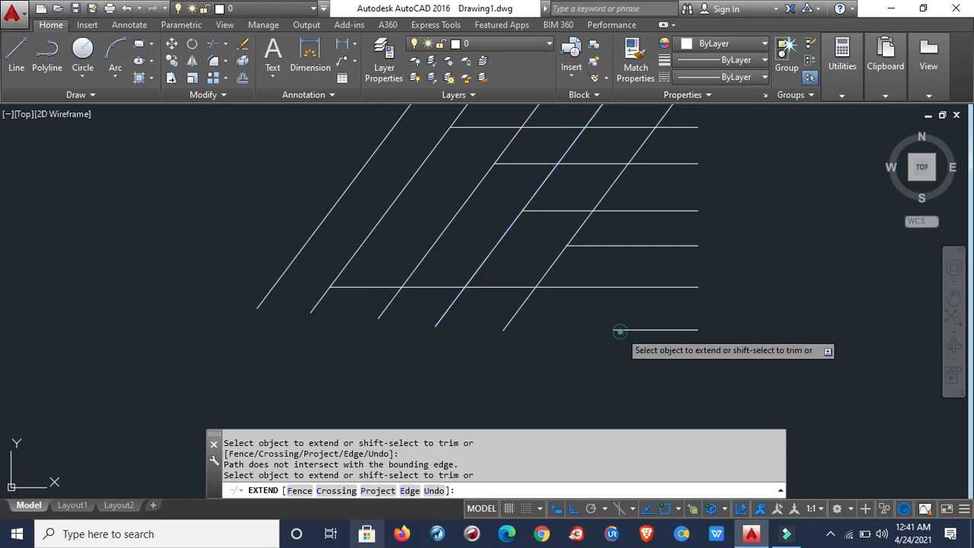
key("Escape")
key("Escape")
key("Escape")
key("Escape")
key("Escape")
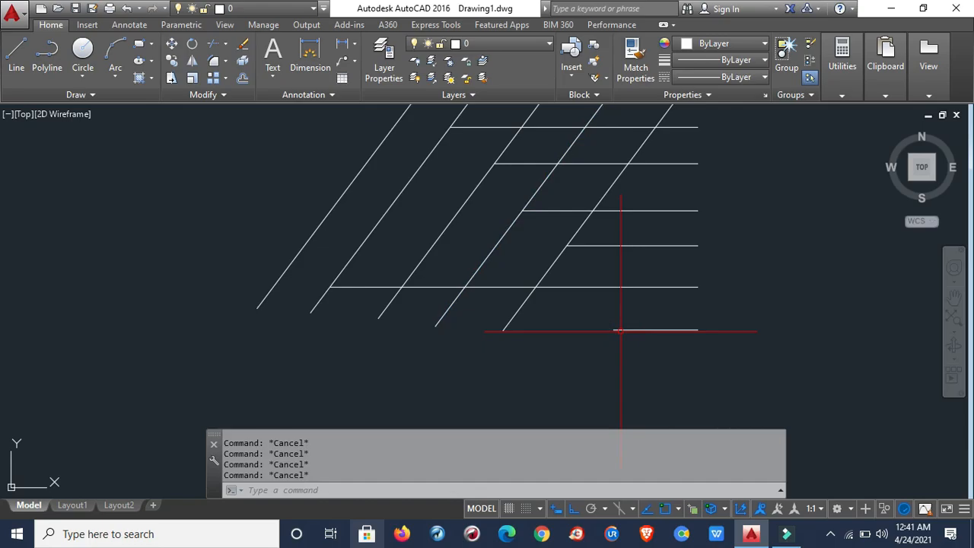
Draw a horizontal line from the left end of the lowest short line leftward past the lower ends of all slanted lines.
type("l")
key("Return")
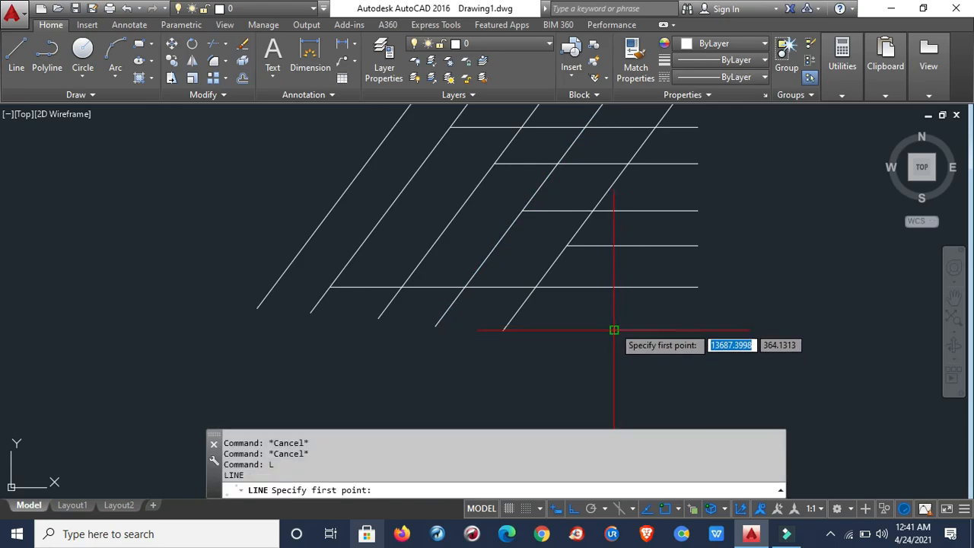
left_click(614, 330)
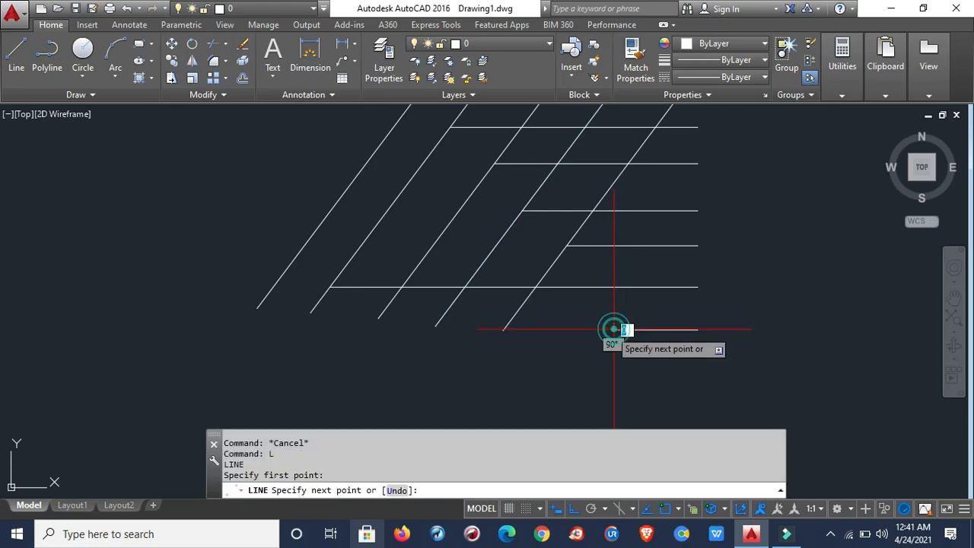
left_click(213, 363)
key("Escape")
Examine up close where the lower ends of the slanted lines lie relative to the newly drawn horizontal line.
scroll(446, 329, "up", 5)
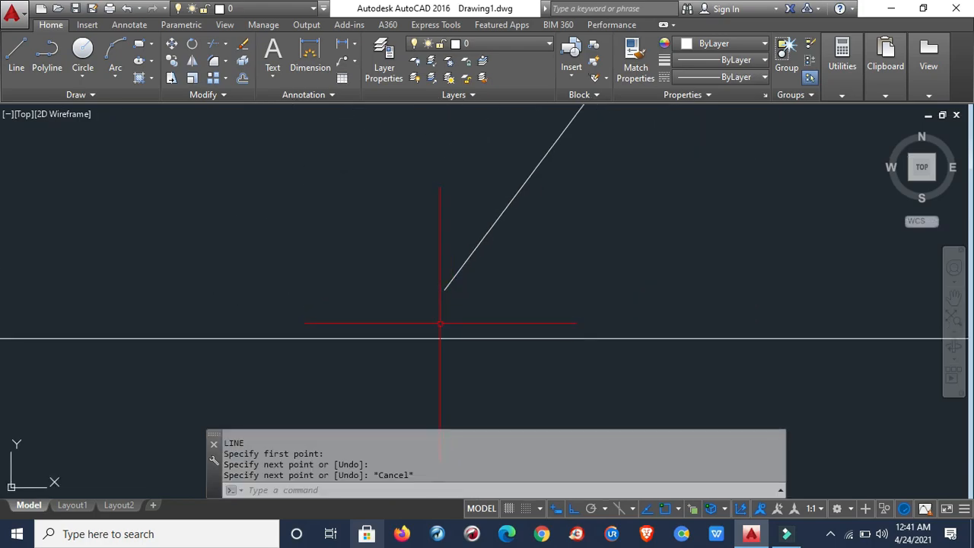
scroll(449, 317, "down", 3)
scroll(448, 315, "up", 2)
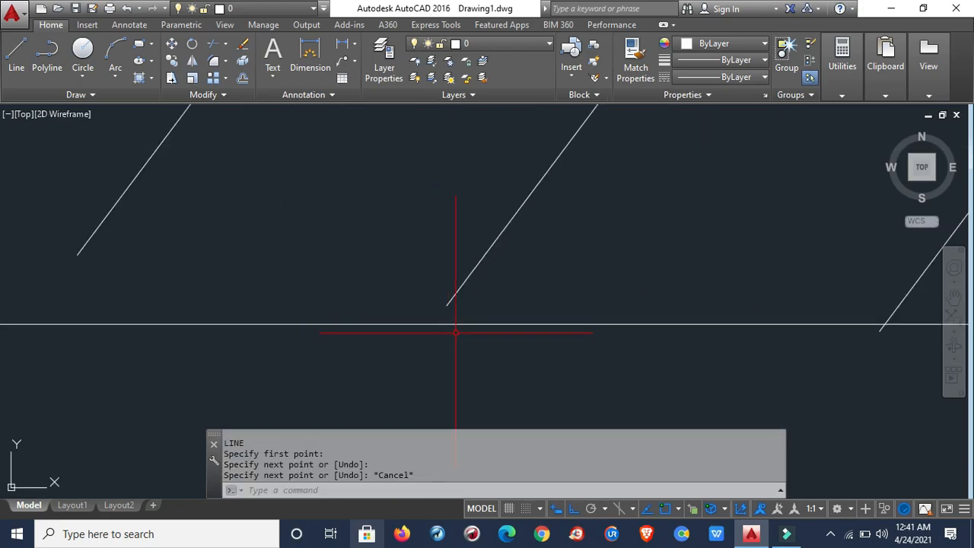
left_click(456, 333)
left_click(435, 318)
scroll(451, 333, "down", 2)
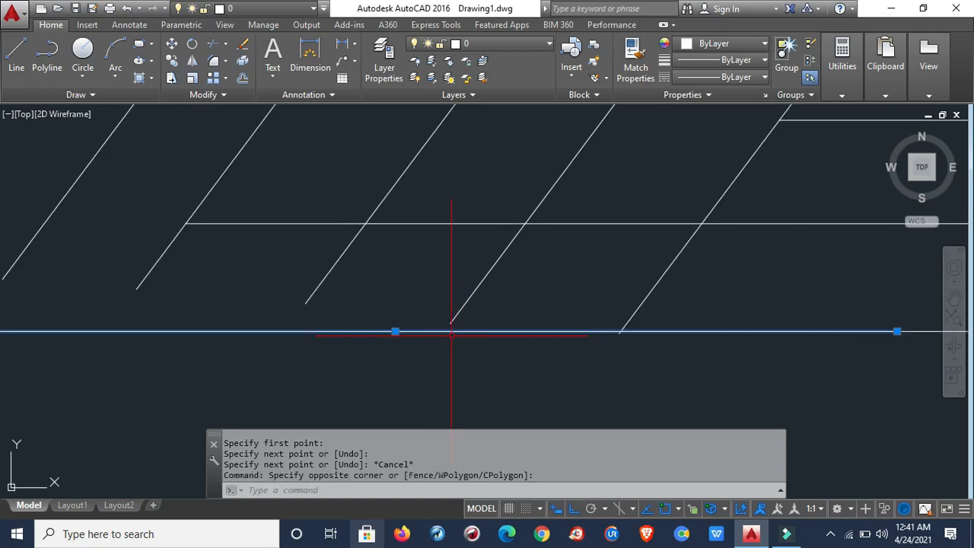
key("Escape")
scroll(621, 334, "up", 4)
scroll(603, 343, "down", 3)
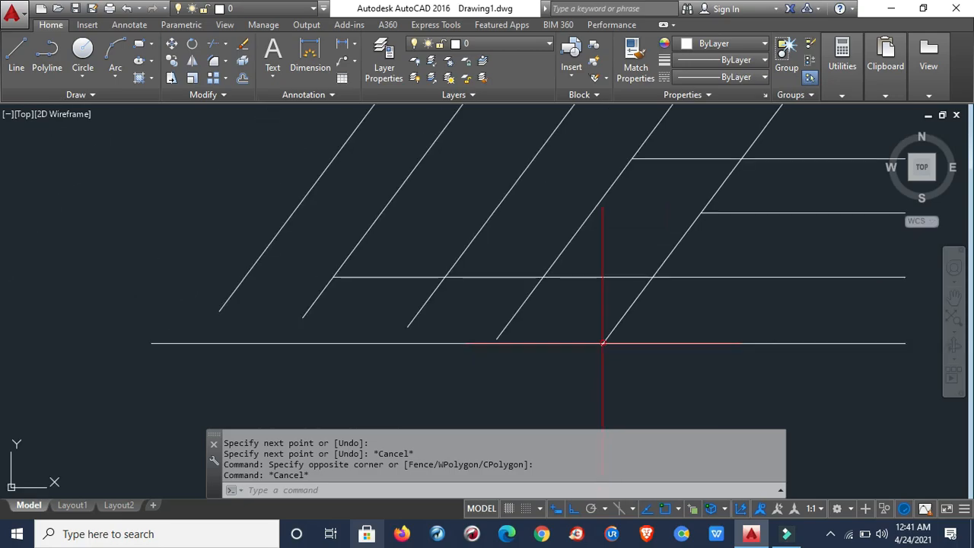
Erase the newly drawn horizontal line below the slanted lines.
left_click(592, 358)
left_click(583, 331)
type("e")
key("Return")
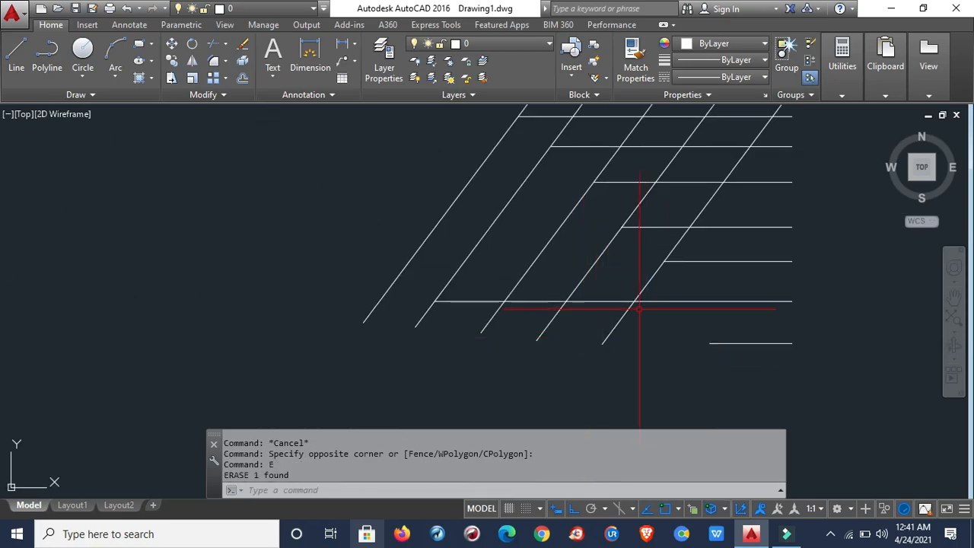
scroll(615, 337, "up", 2)
middle_click_drag(614, 337, 574, 341)
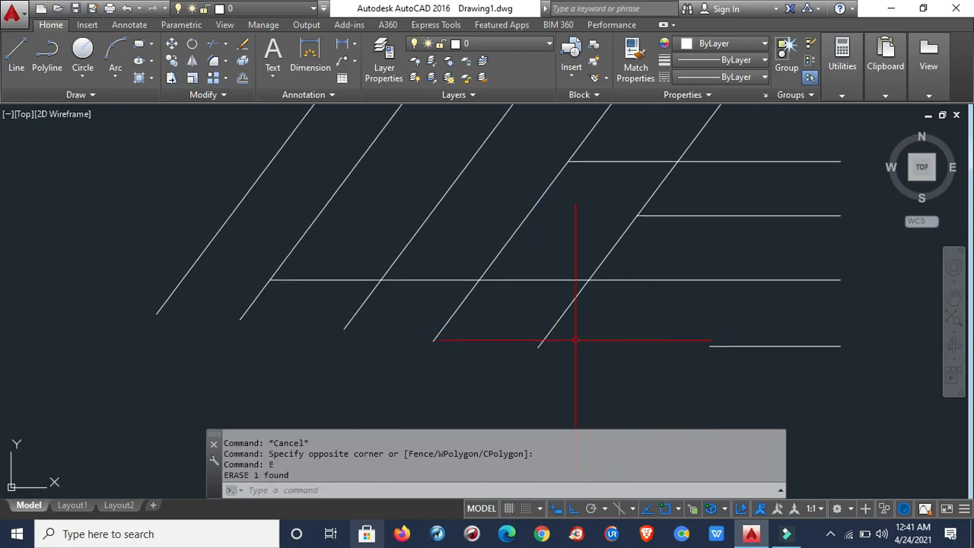
Extend the lowest short horizontal line leftward to the rightmost slanted line as boundary edge, and check the neighbouring slanted line's lower end.
type("ex")
key("Return")
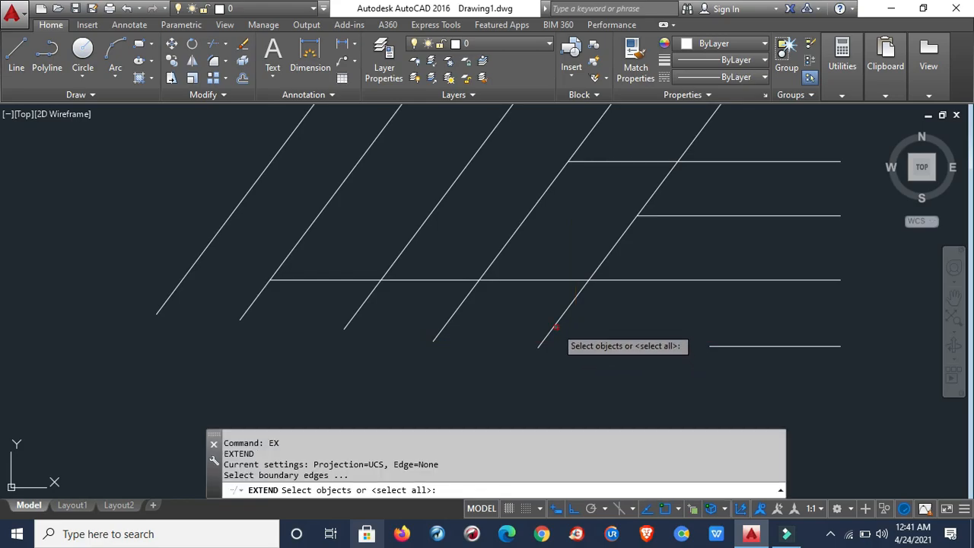
left_click(556, 327)
key("Return")
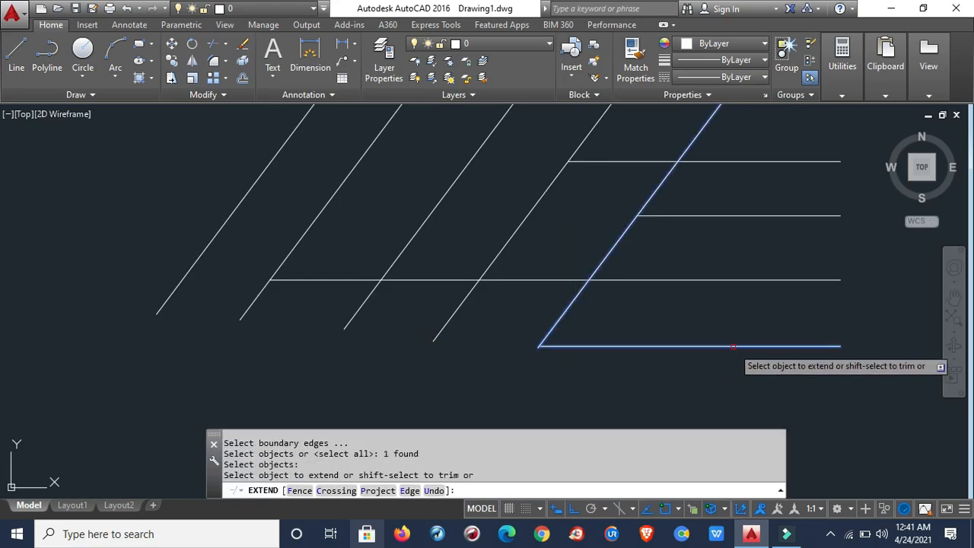
left_click(733, 347)
key("Return")
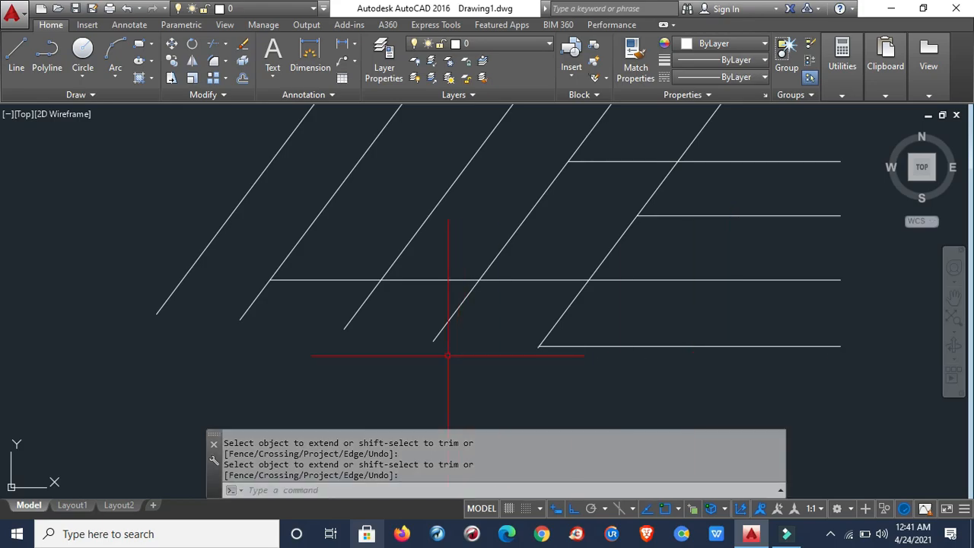
scroll(448, 356, "up", 3)
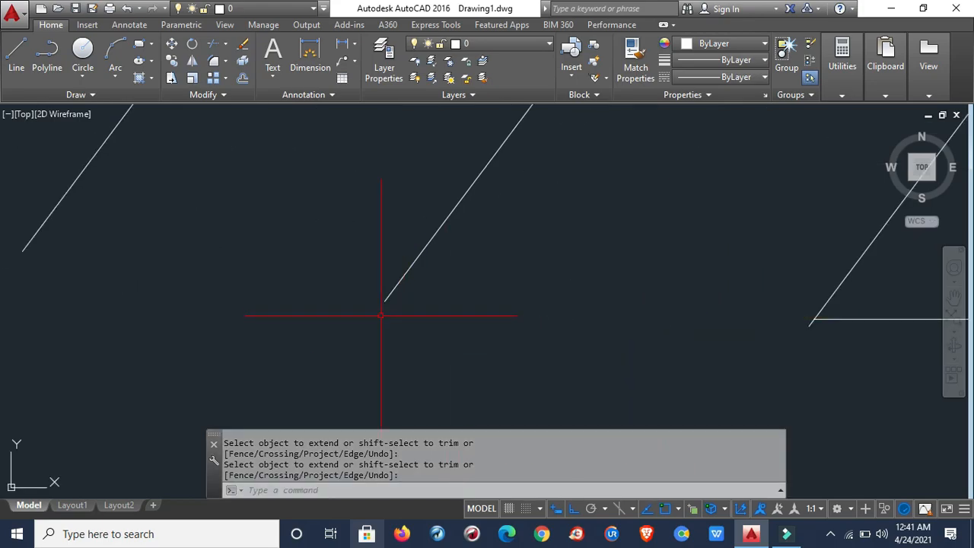
scroll(391, 310, "down", 5)
key("Escape")
key("Escape")
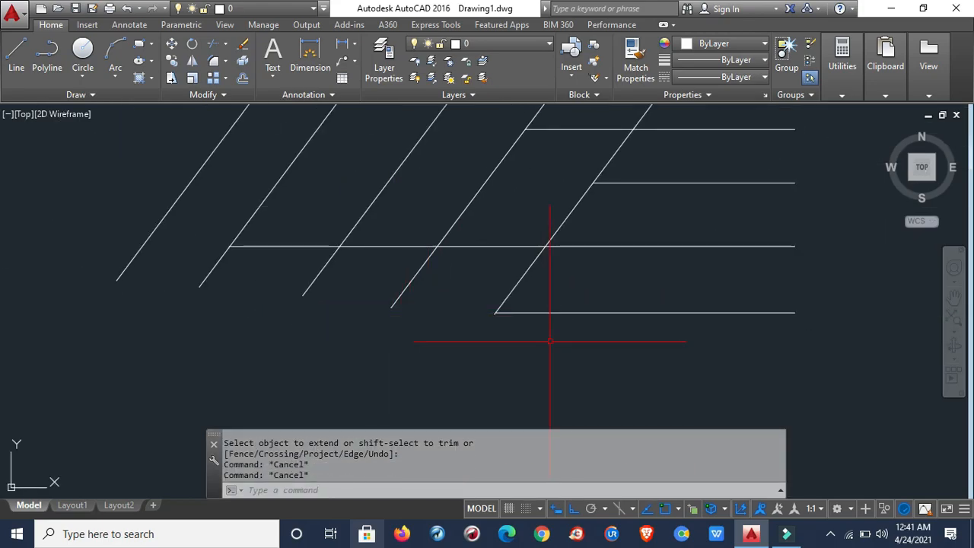
Look over the whole drawing and the separate circle to the right of the slanted line pattern.
scroll(583, 347, "down", 6)
scroll(625, 346, "up", 2)
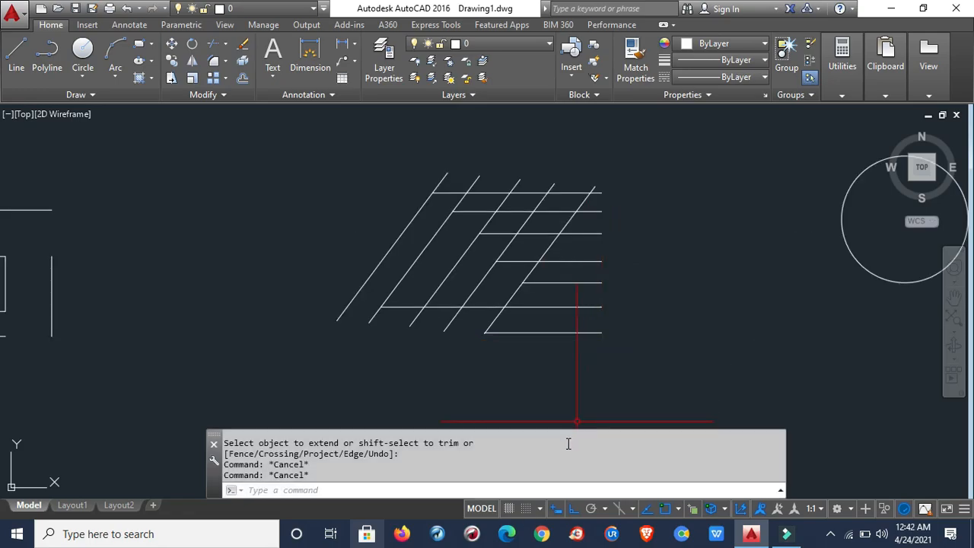
scroll(473, 319, "down", 2)
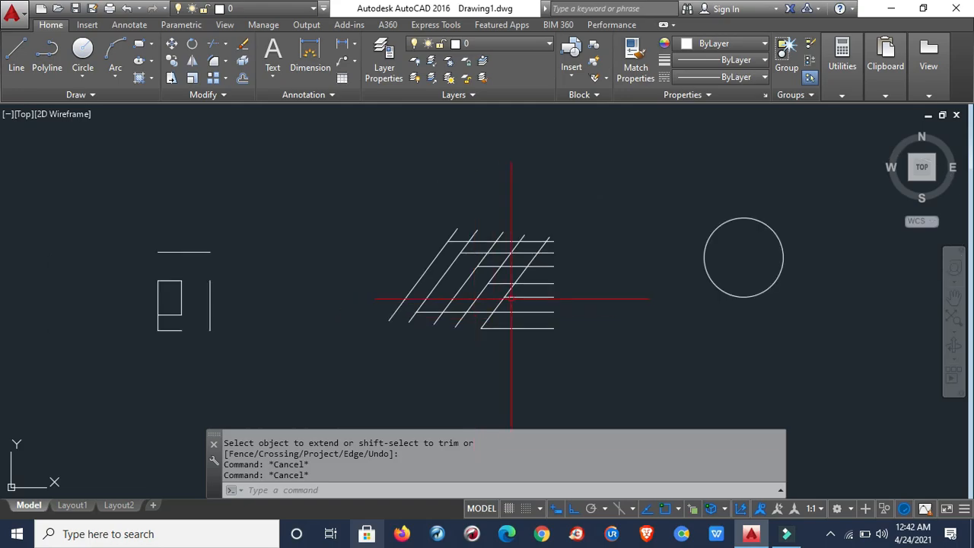
scroll(512, 298, "up", 1)
middle_click_drag(513, 335, 361, 302)
scroll(361, 302, "up", 1)
scroll(361, 298, "down", 2)
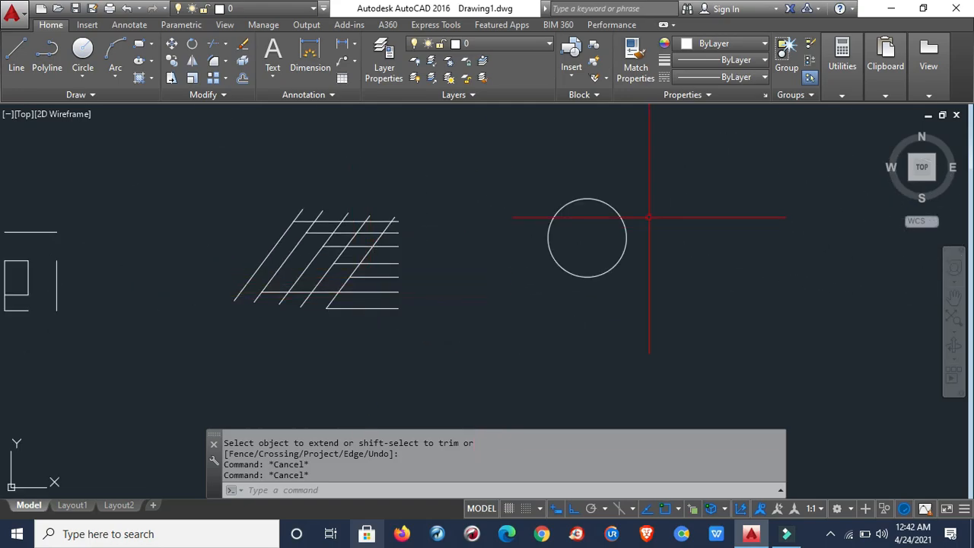
middle_click_drag(649, 218, 604, 257)
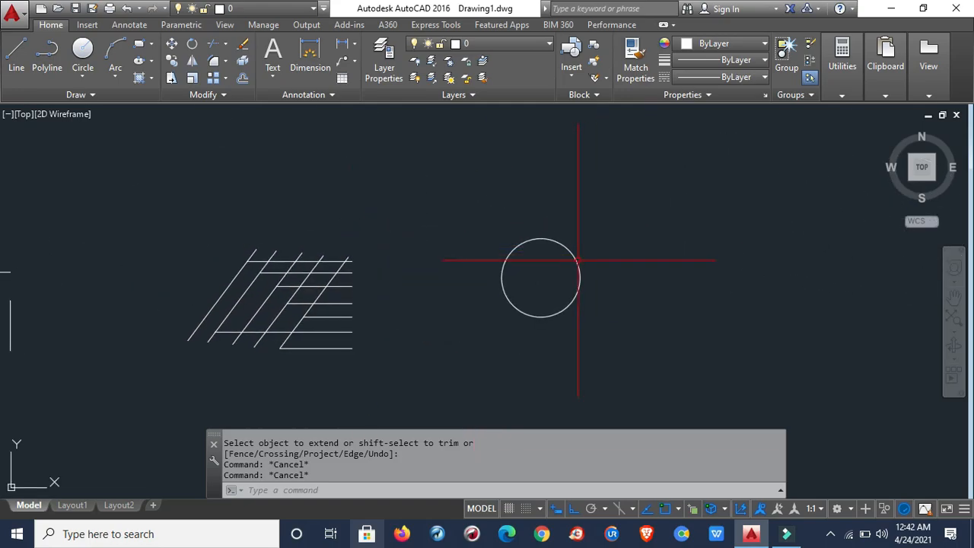
scroll(555, 305, "down", 5)
scroll(533, 318, "up", 7)
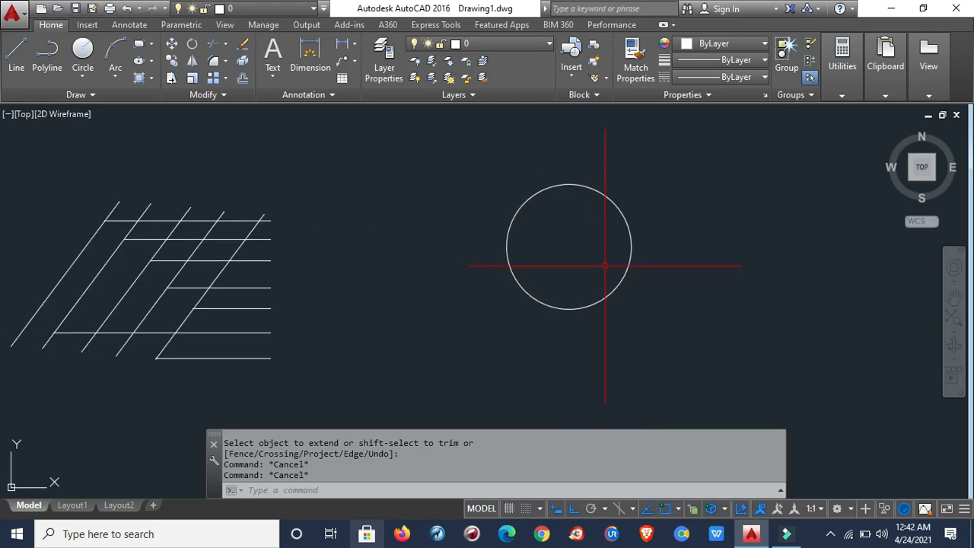
middle_click_drag(605, 264, 594, 285)
key("Escape")
key("Escape")
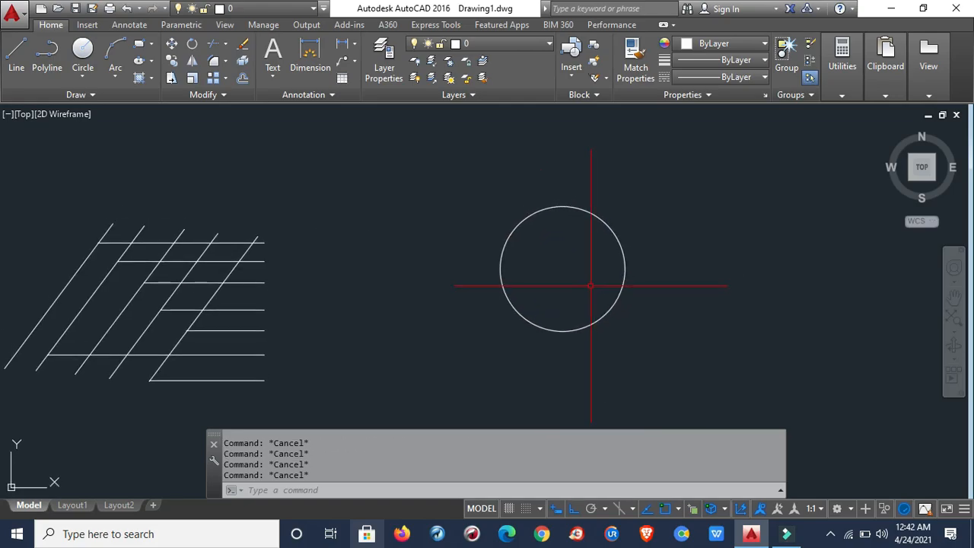
scroll(586, 261, "up", 2)
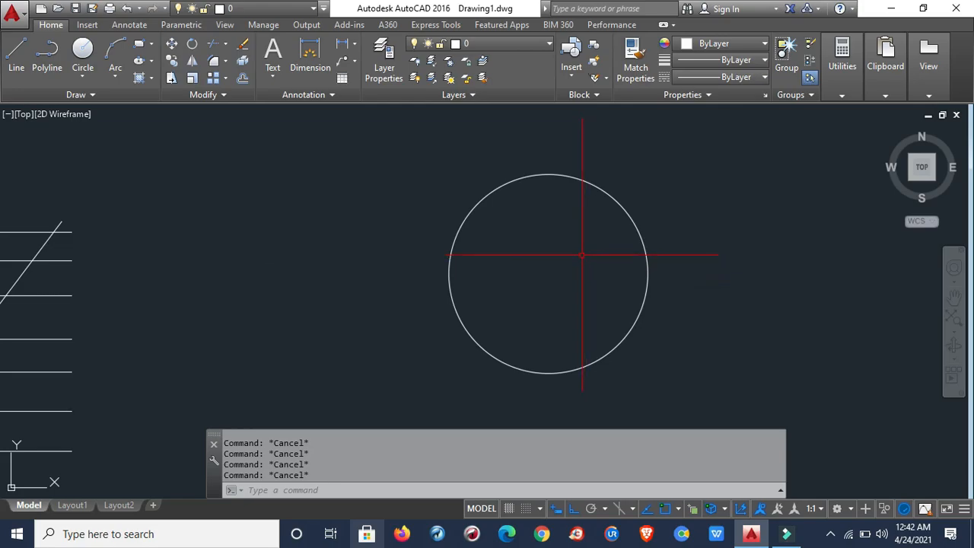
Offset the circle outward by 50 using the Through option.
type("O")
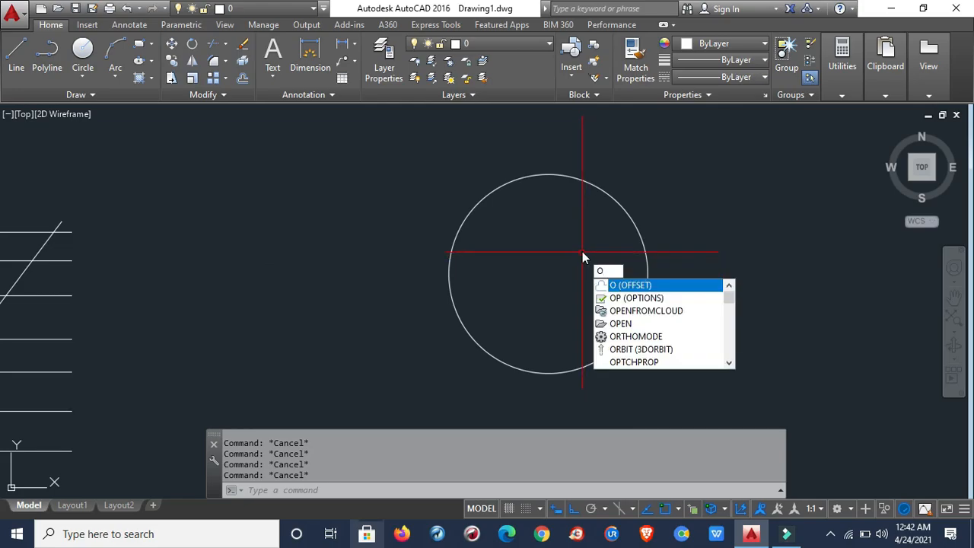
type("F")
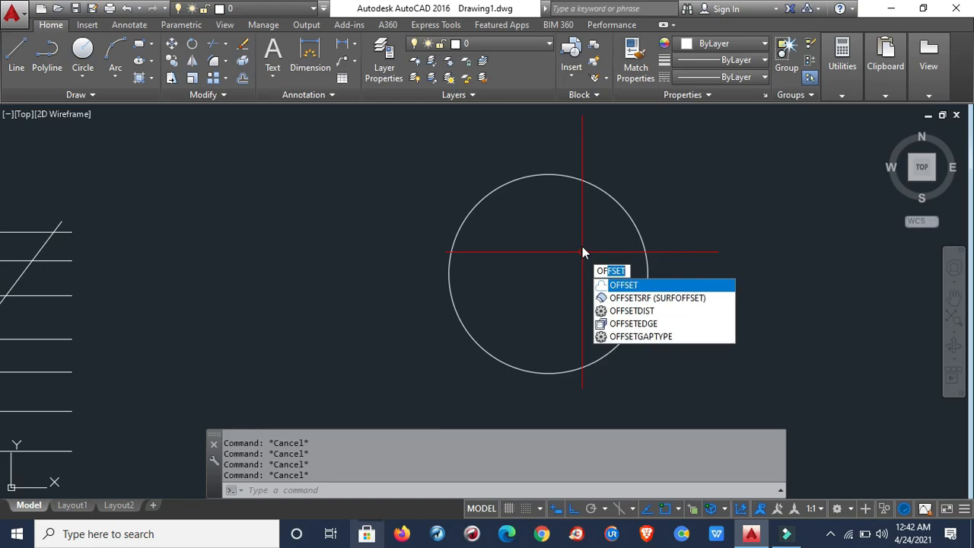
key("Return")
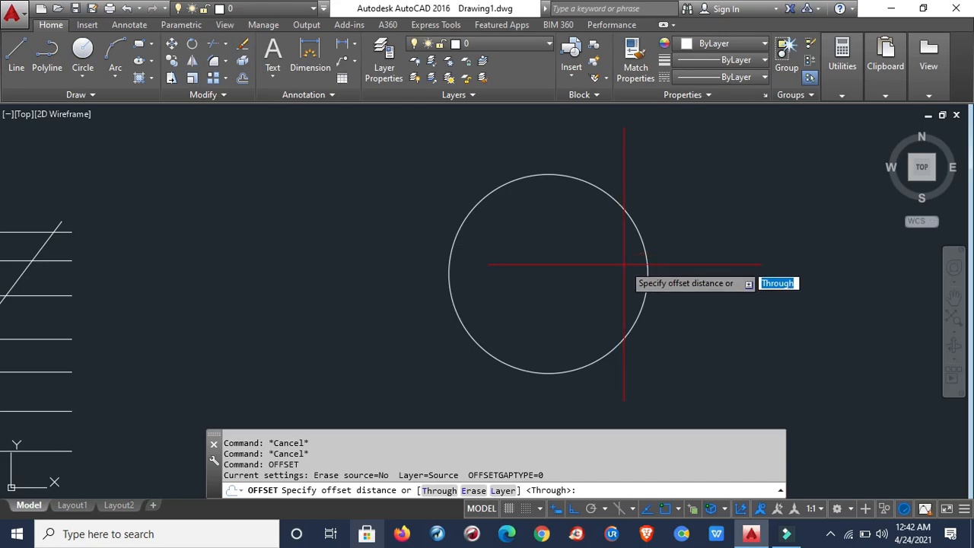
key("Return")
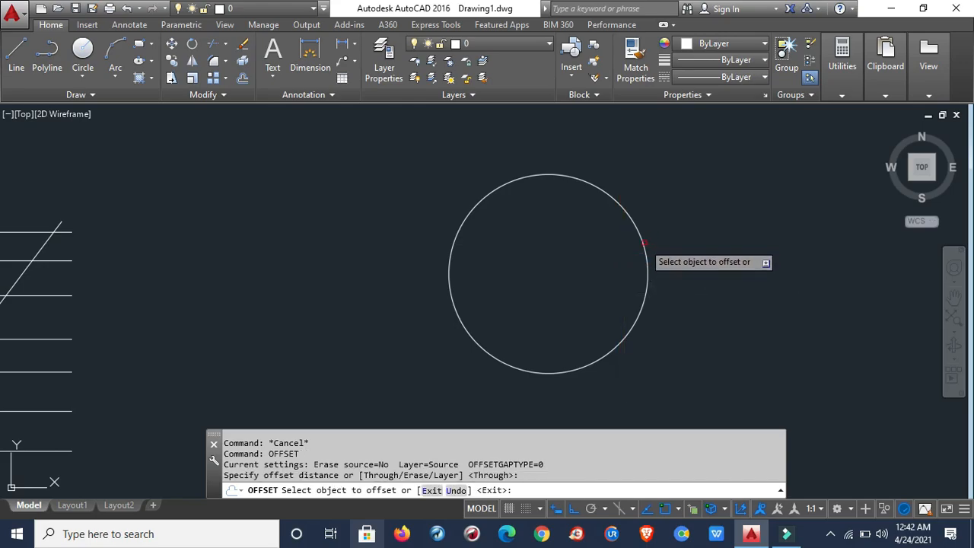
left_click(644, 243)
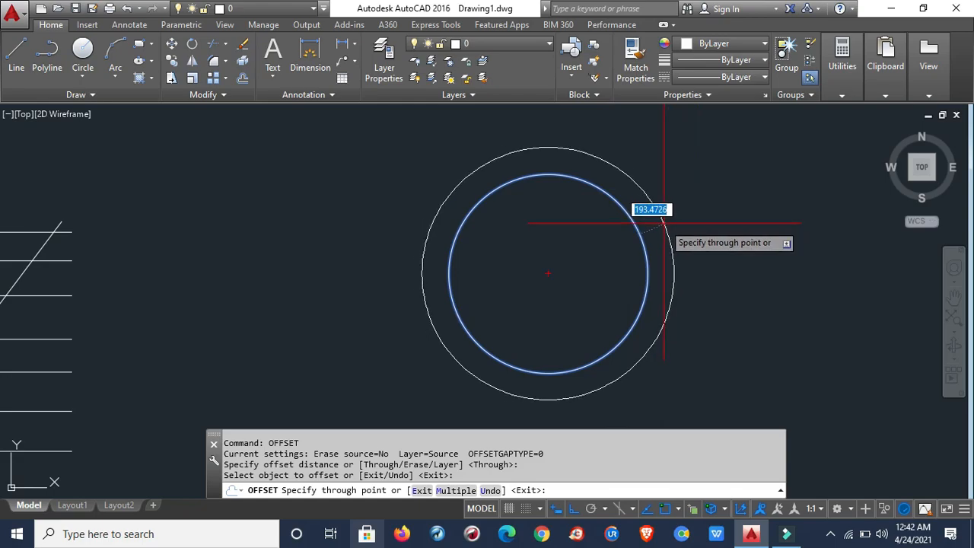
scroll(655, 240, "up", 2)
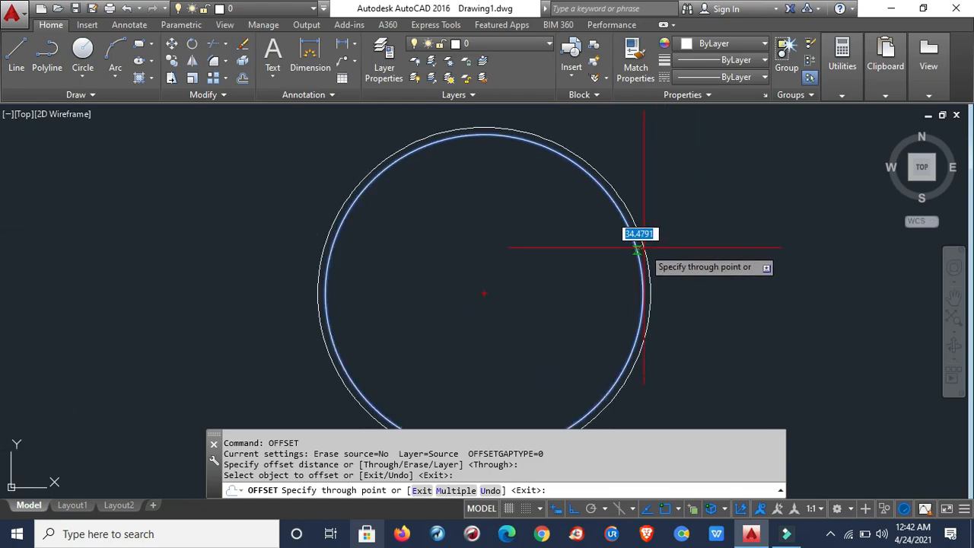
scroll(666, 232, "up", 2)
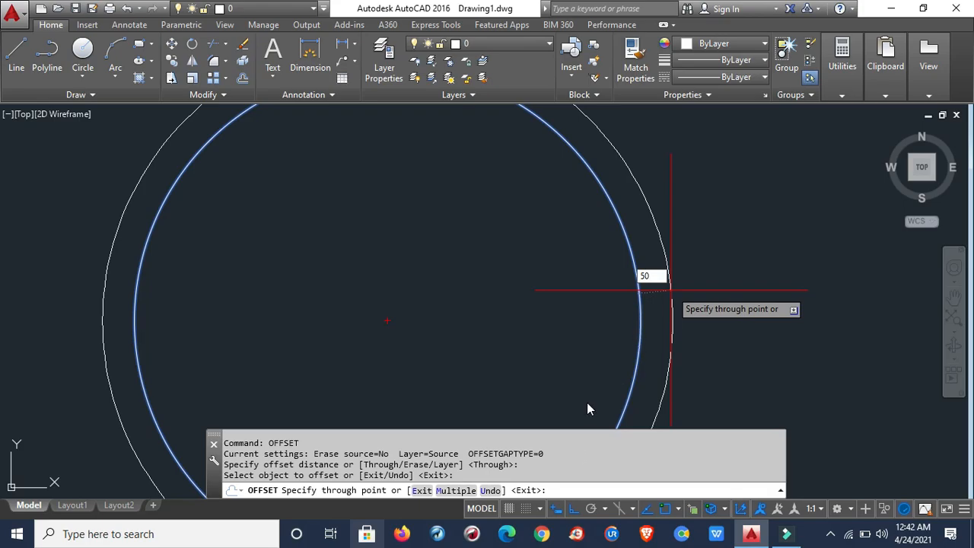
key("Return")
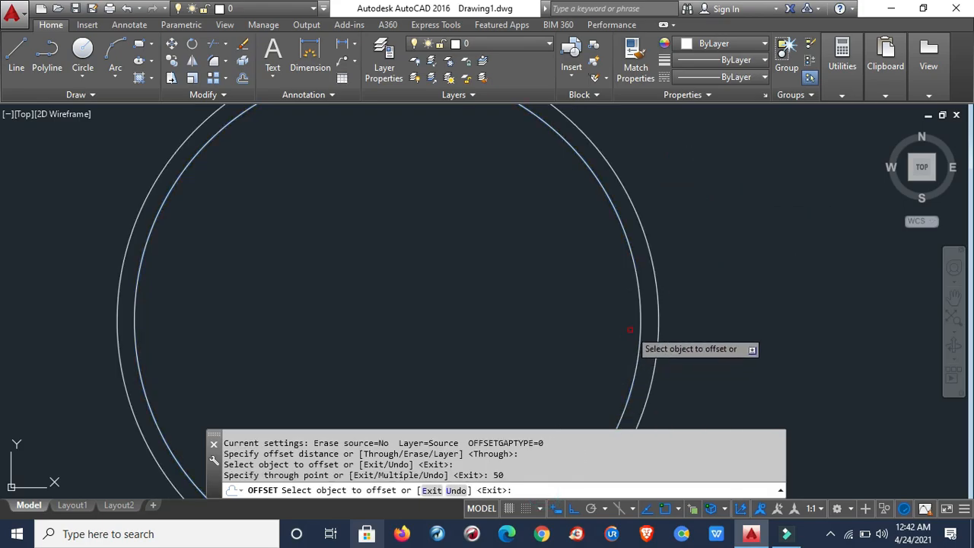
Offset the outer circle outward by 50, and offset the resulting outermost circle outward by 100.
left_click(652, 276)
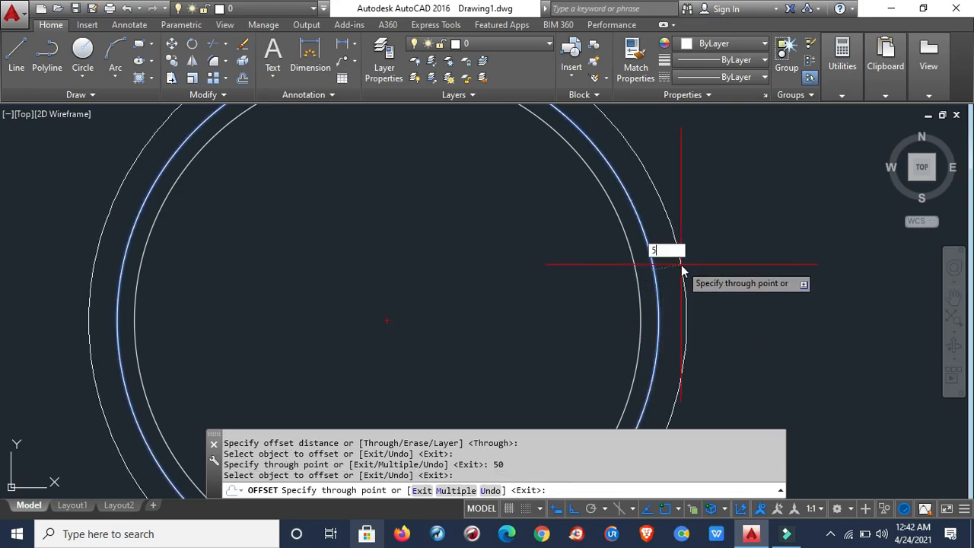
key("Return")
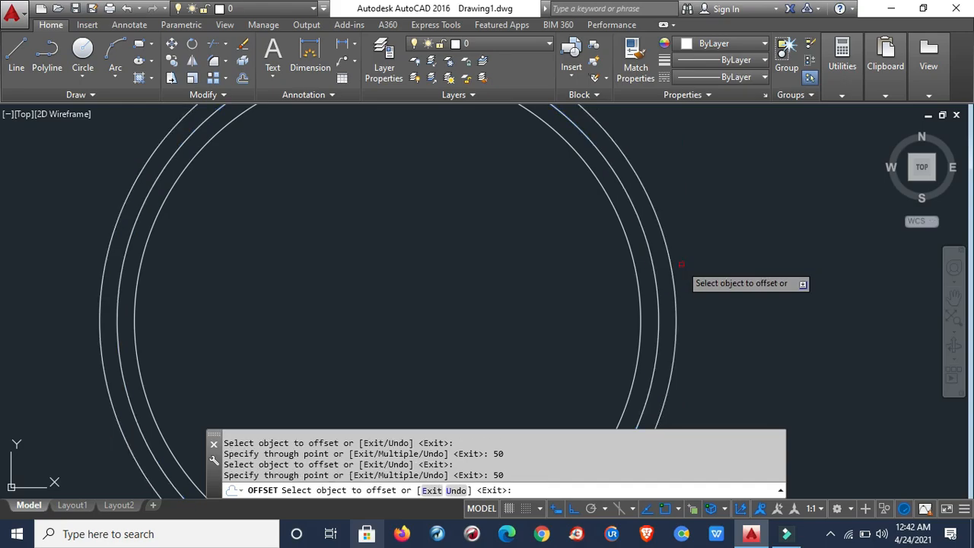
scroll(665, 326, "down", 4)
scroll(666, 330, "up", 4)
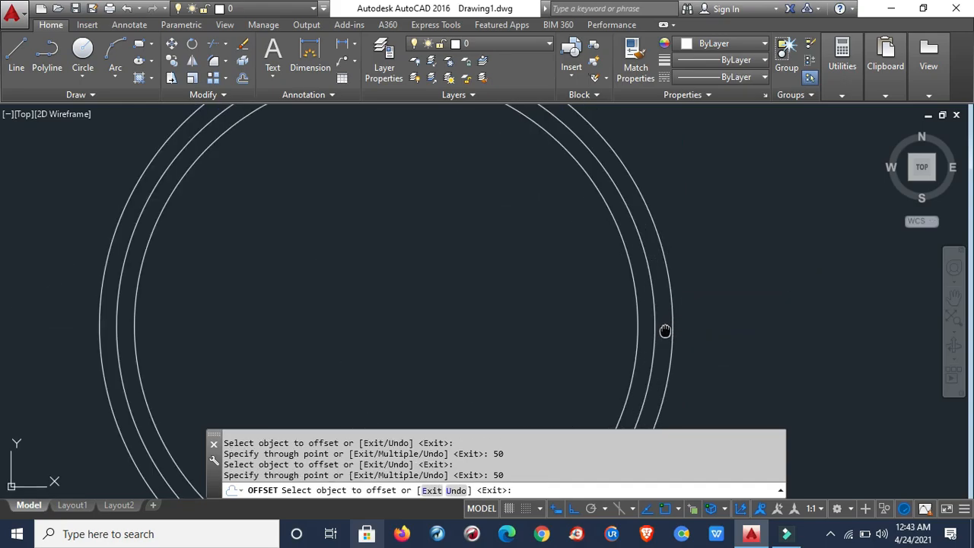
left_click(669, 200)
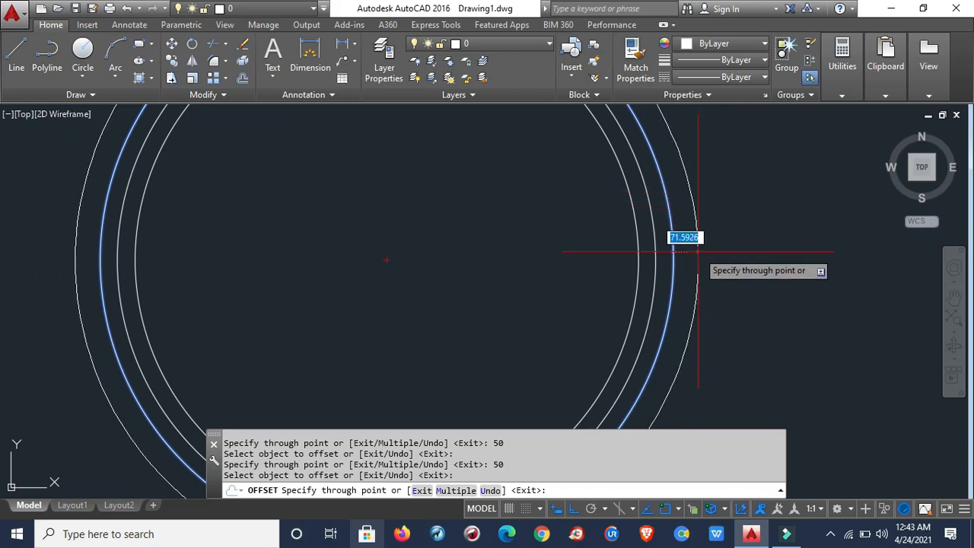
type("100")
key("Return")
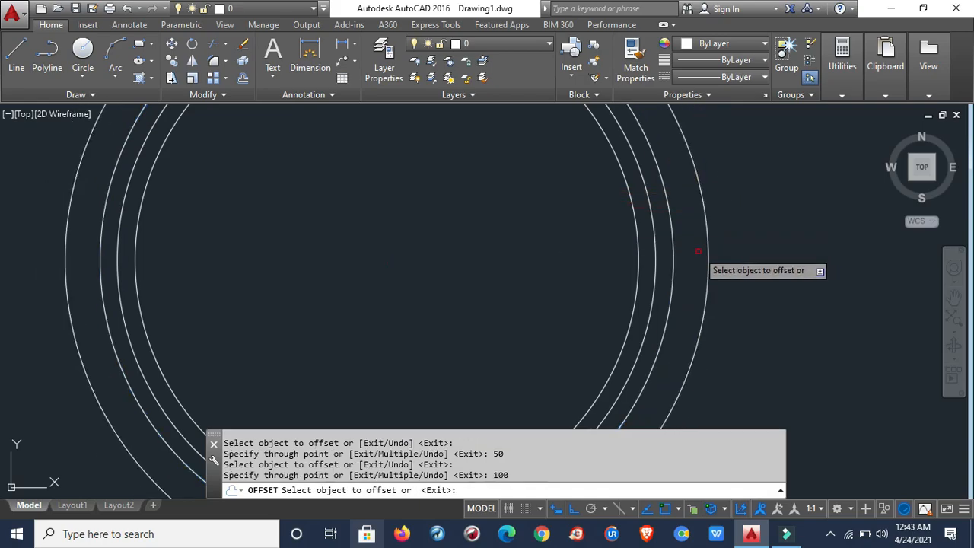
Offset the innermost circle inward by 50 and end the Offset command.
scroll(651, 328, "down", 3)
scroll(630, 324, "up", 3)
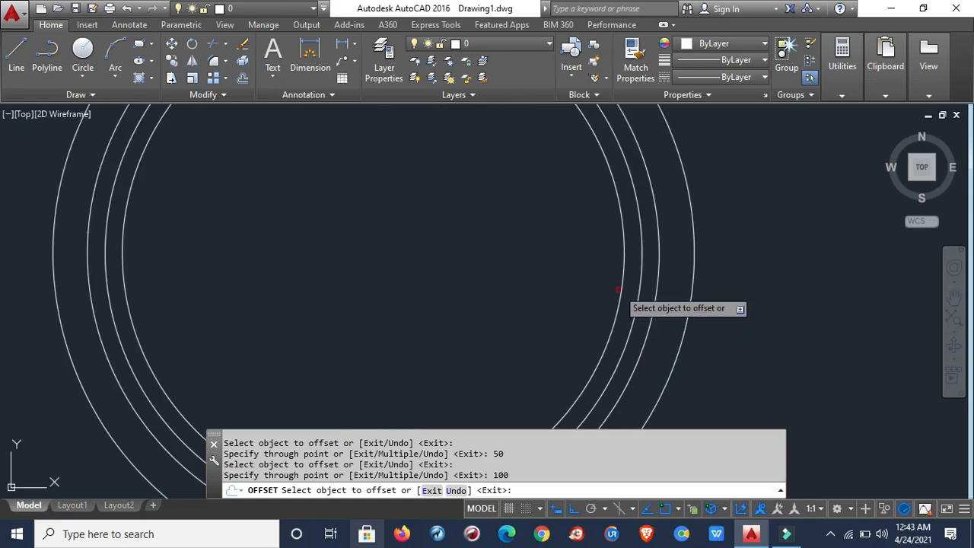
left_click(623, 291)
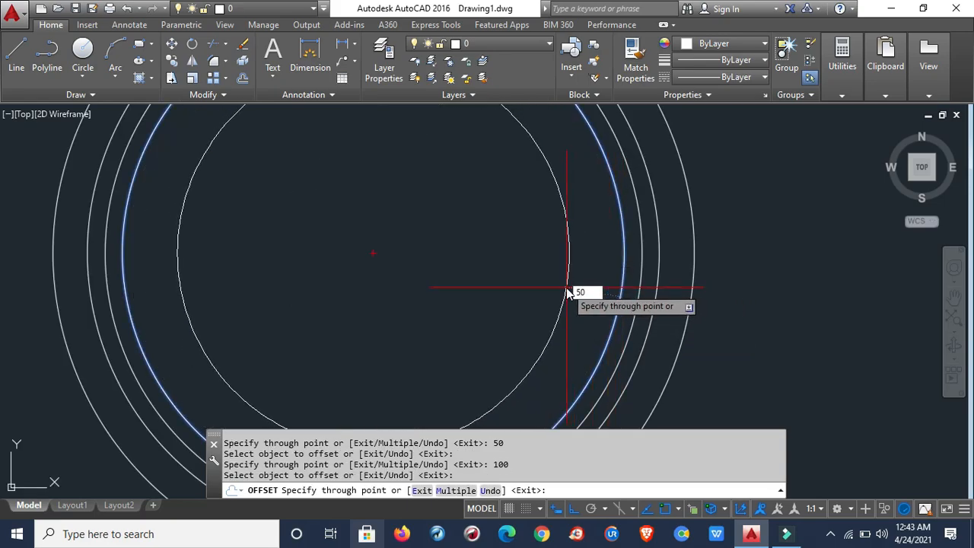
type("50")
key("Return")
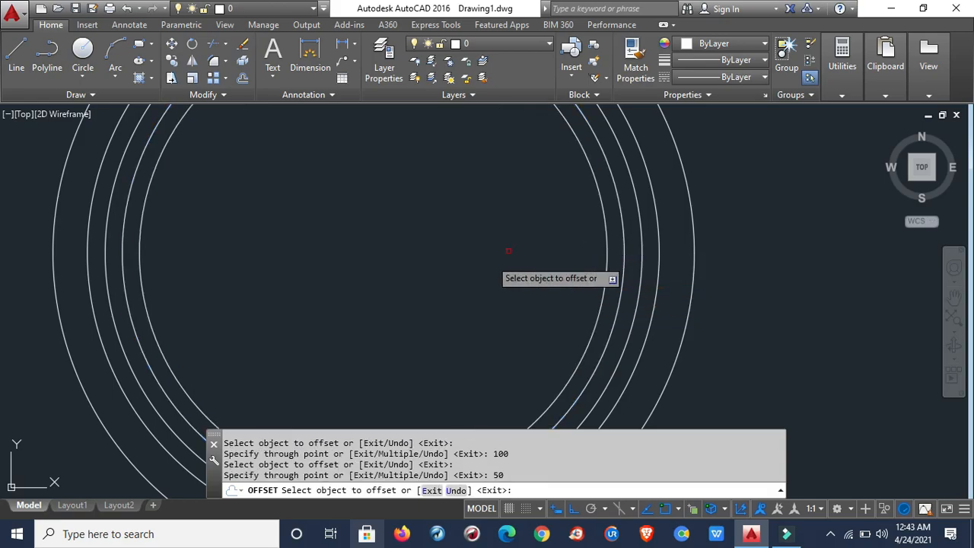
key("Escape")
Examine the gaps between the concentric circles up close, highlighting neighbouring circles, and view the whole set.
scroll(586, 279, "up", 5)
left_click(588, 282)
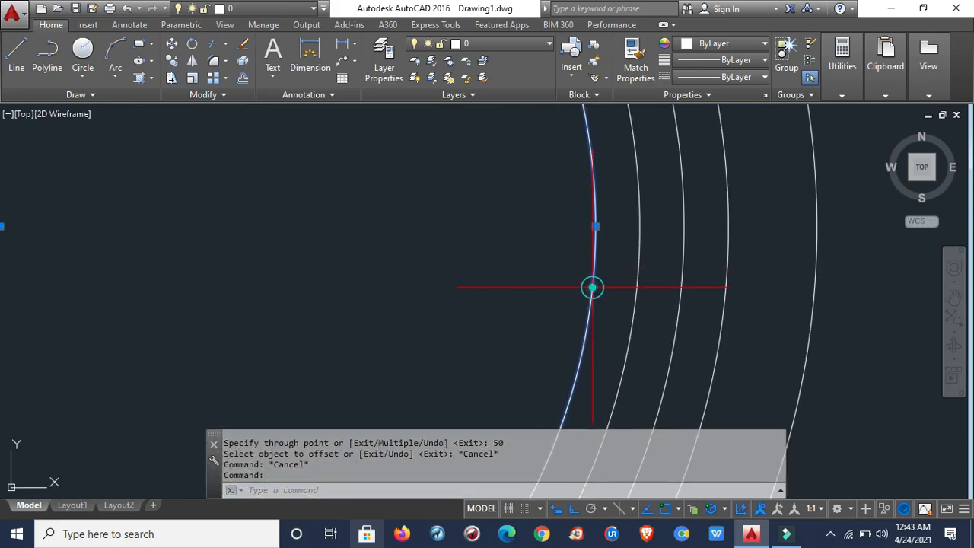
left_click(637, 274)
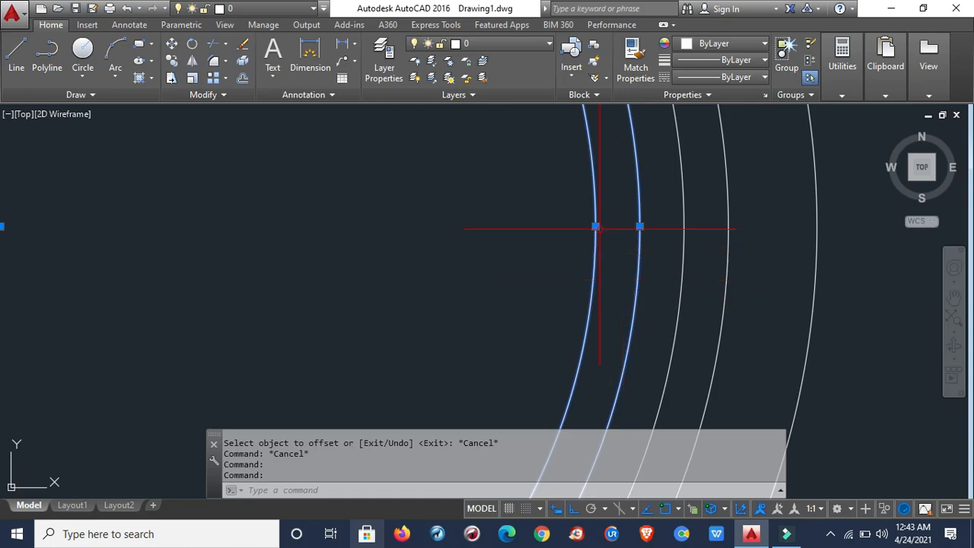
scroll(626, 251, "down", 4)
key("Escape")
left_click(671, 266)
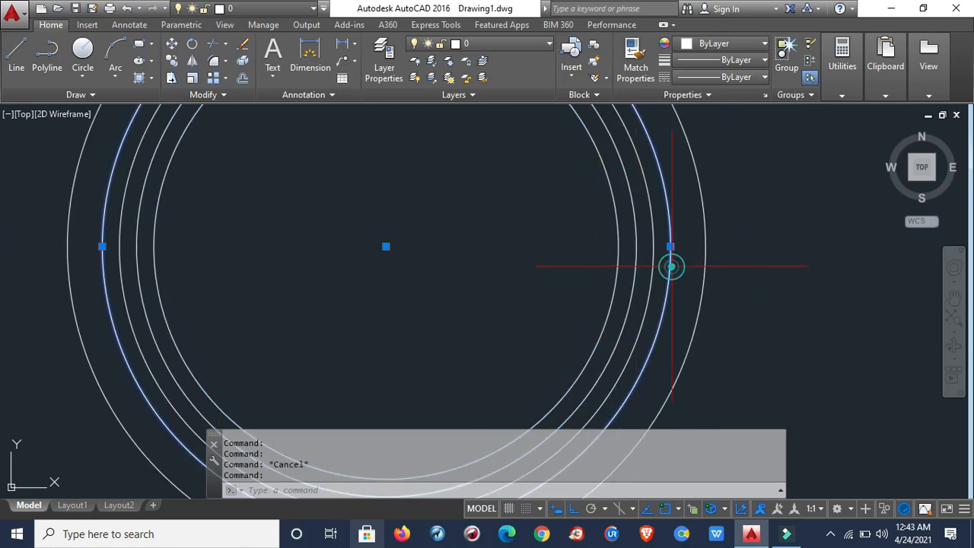
left_click(706, 275)
left_click(701, 278)
key("Escape")
key("Escape")
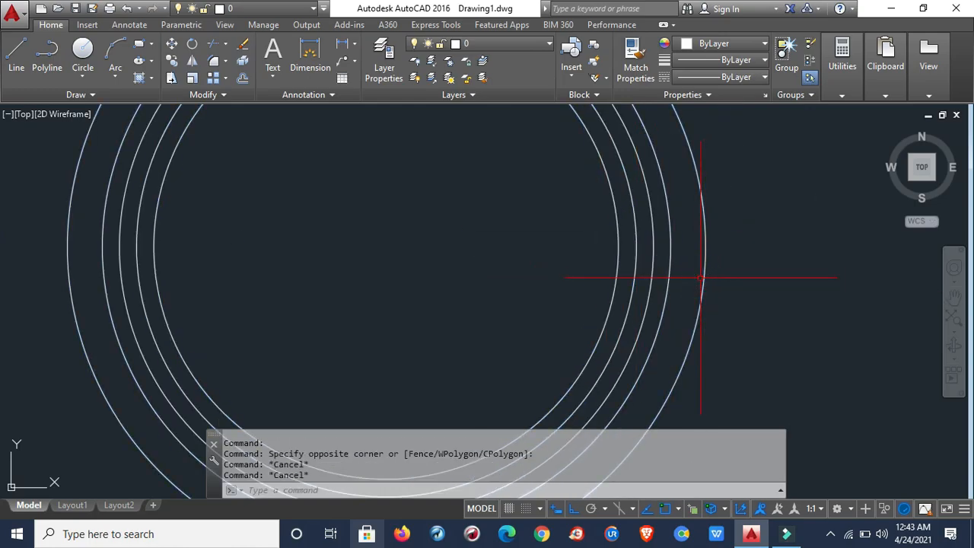
scroll(702, 278, "down", 4)
scroll(614, 254, "up", 3)
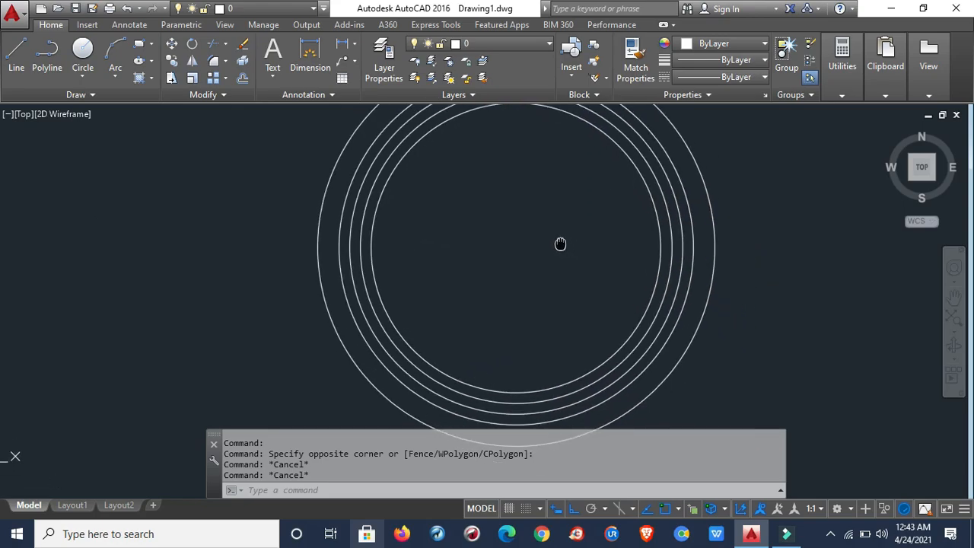
scroll(558, 245, "down", 4)
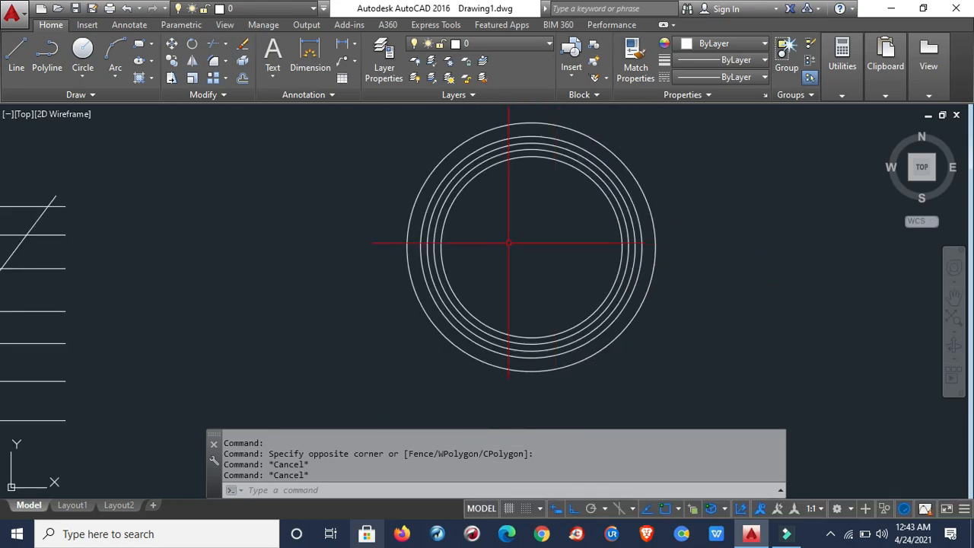
scroll(515, 272, "up", 4)
scroll(515, 272, "down", 3)
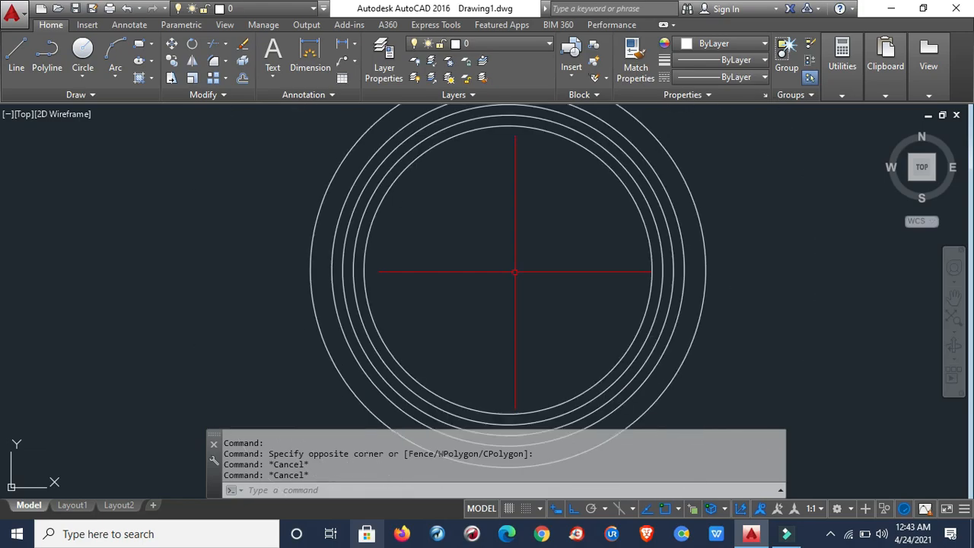
Examine the concentric offset circles up close and together with the extended slanted-line figure beside them.
scroll(516, 272, "up", 3)
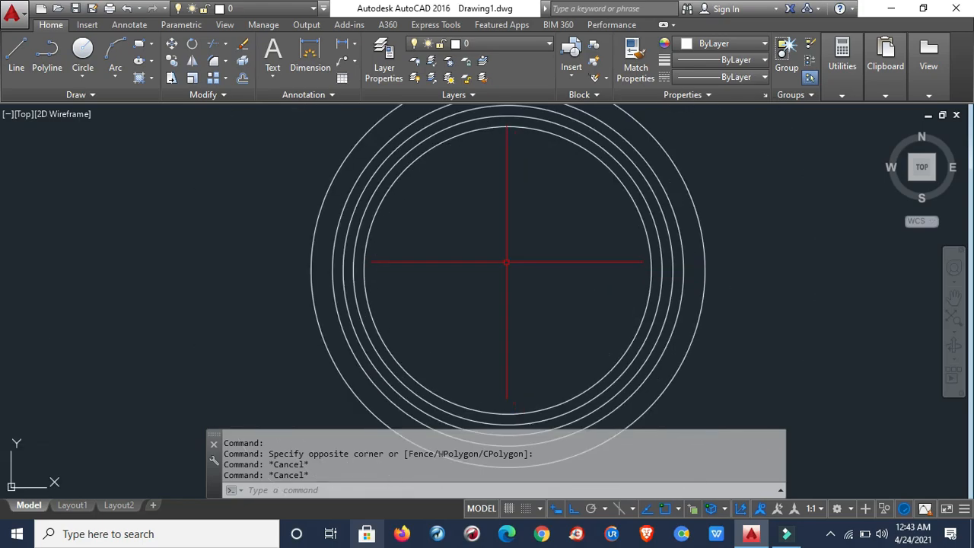
scroll(518, 270, "down", 10)
middle_click_drag(308, 310, 390, 290)
scroll(594, 265, "up", 6)
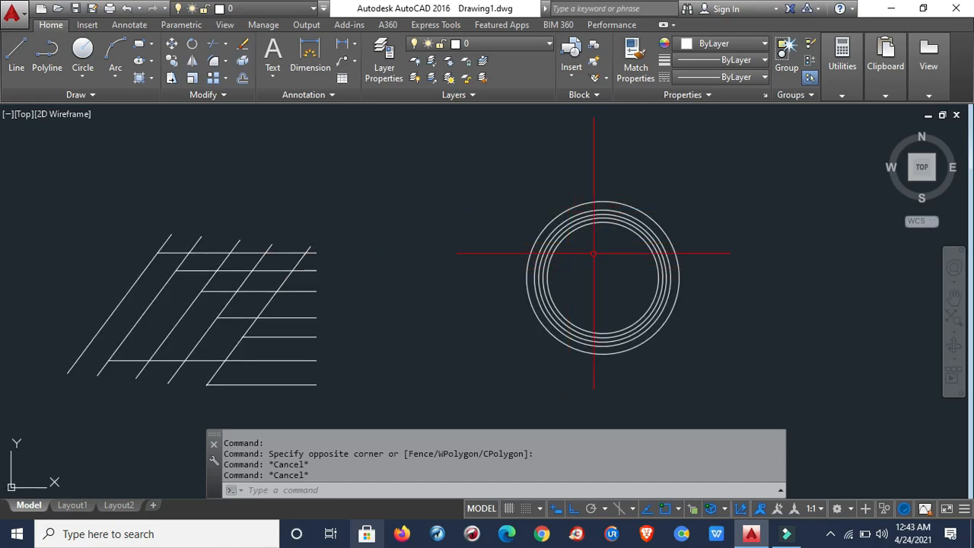
scroll(594, 254, "up", 4)
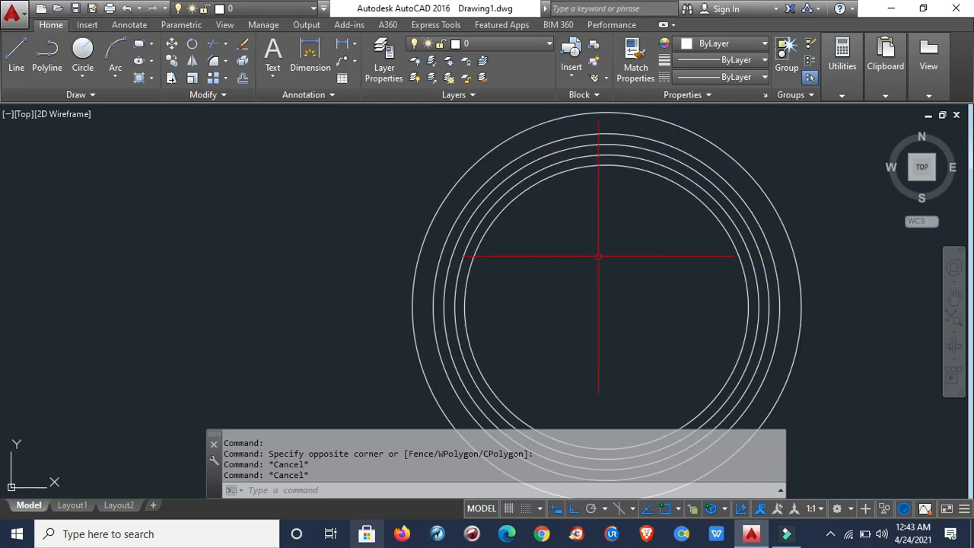
scroll(599, 257, "down", 4)
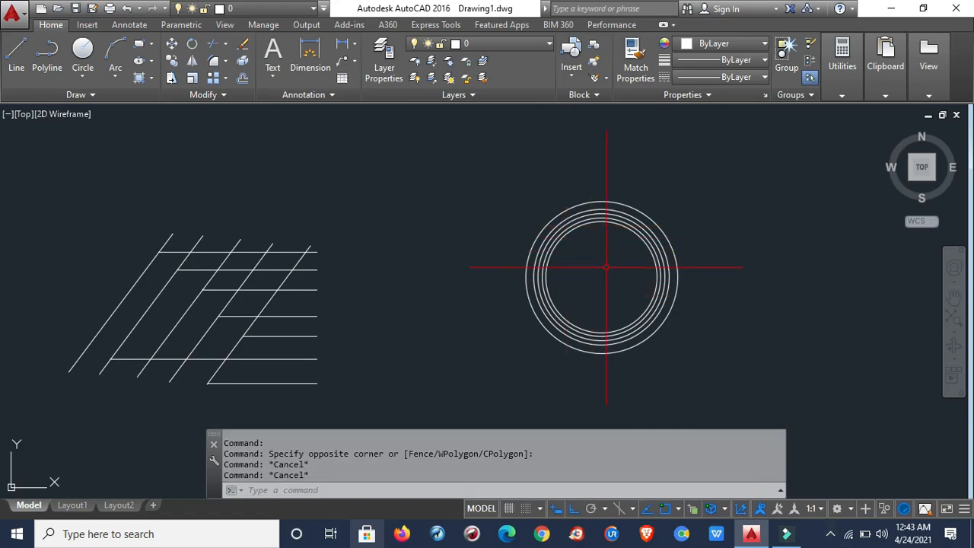
scroll(607, 267, "up", 2)
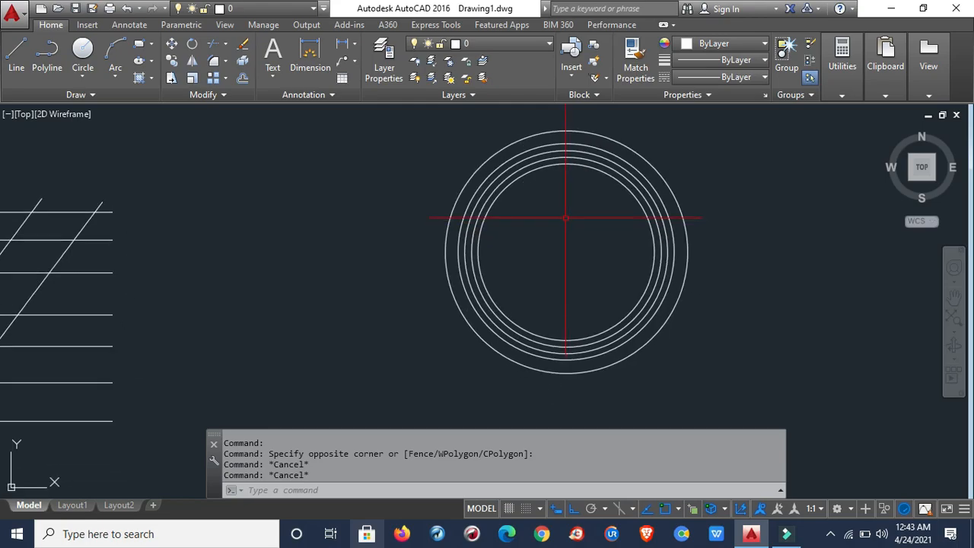
scroll(589, 255, "up", 2)
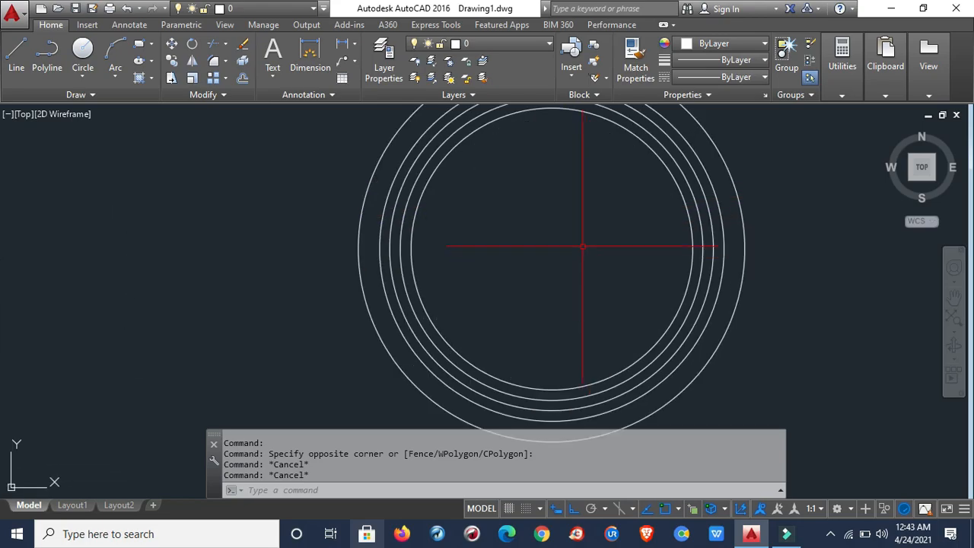
scroll(581, 237, "down", 2)
middle_click_drag(424, 255, 533, 238)
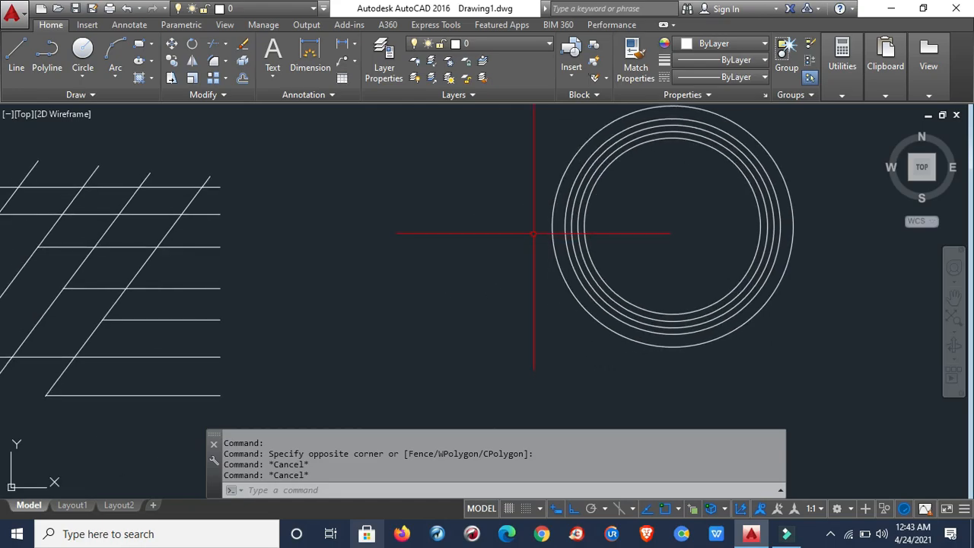
Review the practice figures across the whole drawing, from the small shapes and rectangle to the extended lines and concentric circles.
scroll(534, 234, "down", 6)
scroll(214, 266, "up", 4)
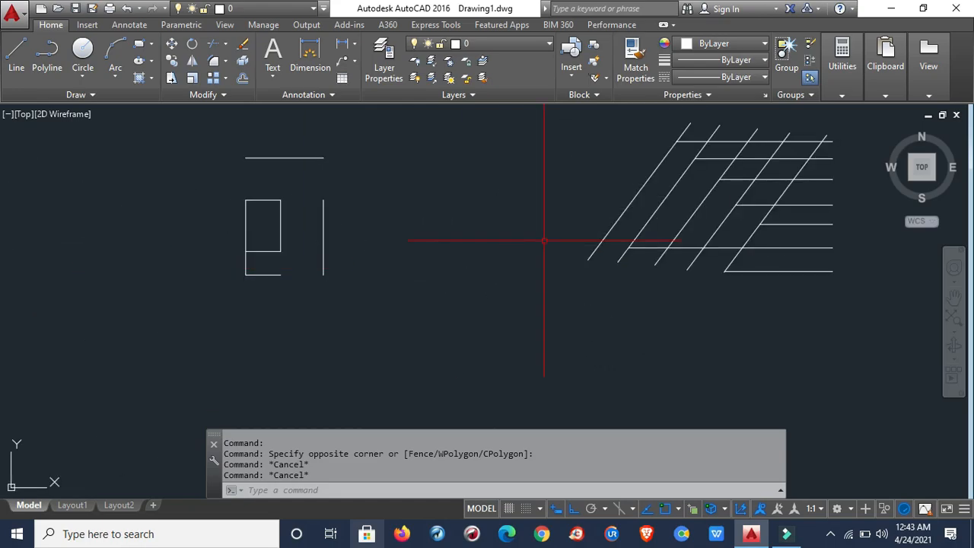
scroll(544, 241, "down", 6)
scroll(356, 226, "up", 4)
middle_click_drag(551, 282, 118, 282)
middle_click_drag(739, 245, 580, 253)
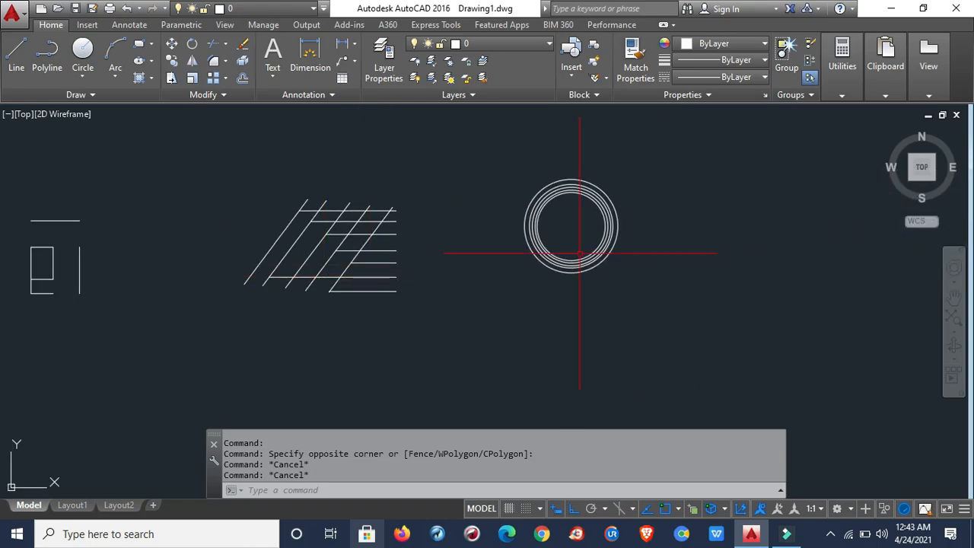
scroll(597, 240, "up", 4)
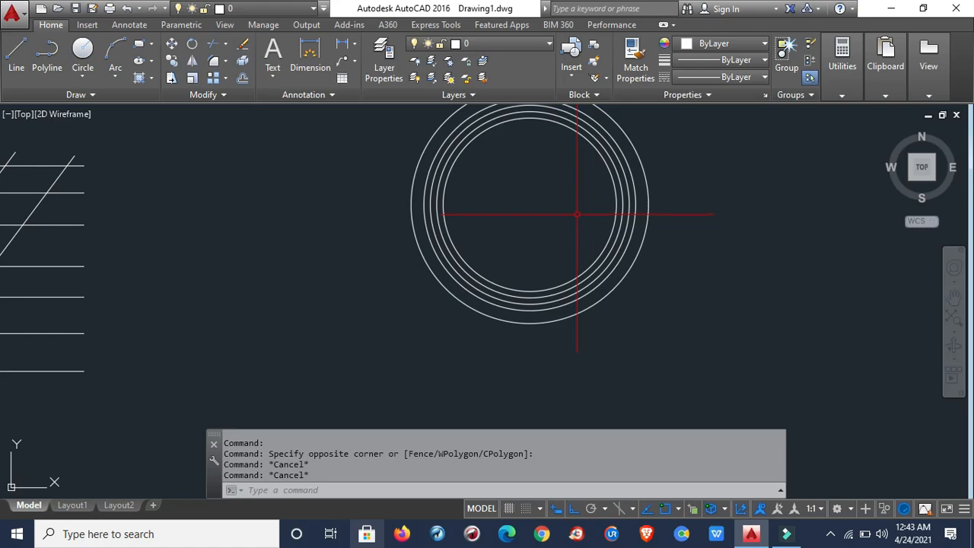
middle_click_drag(577, 211, 561, 265)
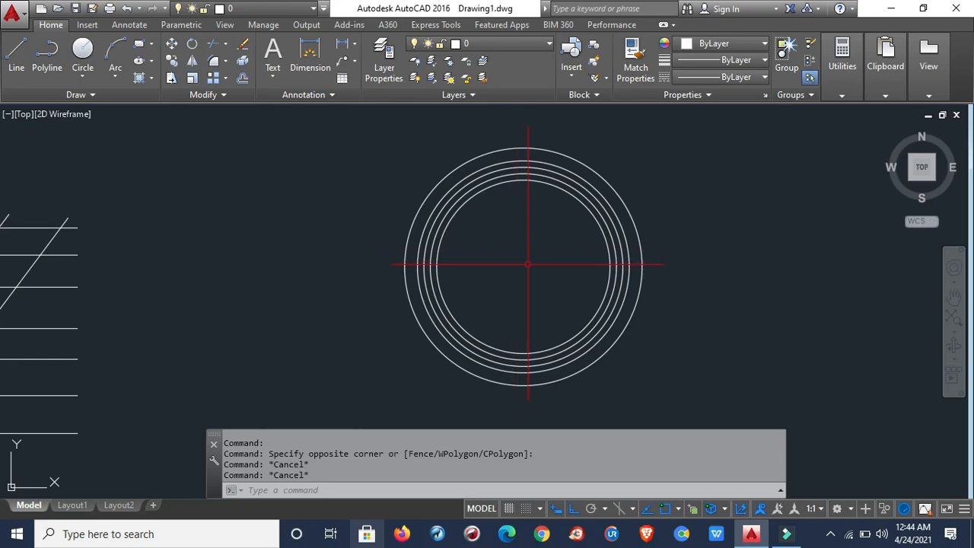
scroll(529, 260, "down", 8)
scroll(233, 330, "down", 2)
mouse_move(233, 331)
middle_mouse_down()
mouse_move(269, 310)
mouse_move(202, 294)
middle_mouse_up()
scroll(258, 286, "up", 6)
scroll(319, 277, "down", 2)
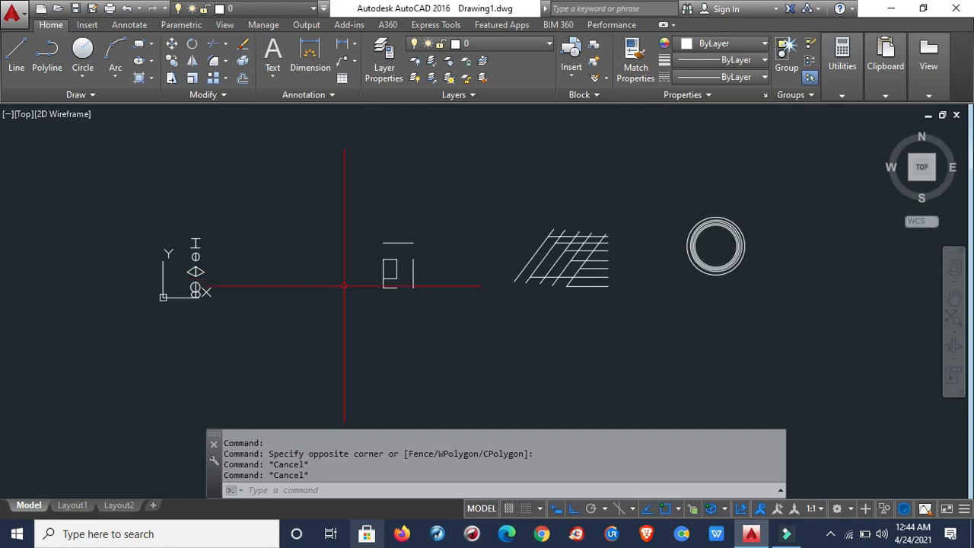
middle_click_drag(809, 303, 631, 305)
scroll(551, 250, "up", 4)
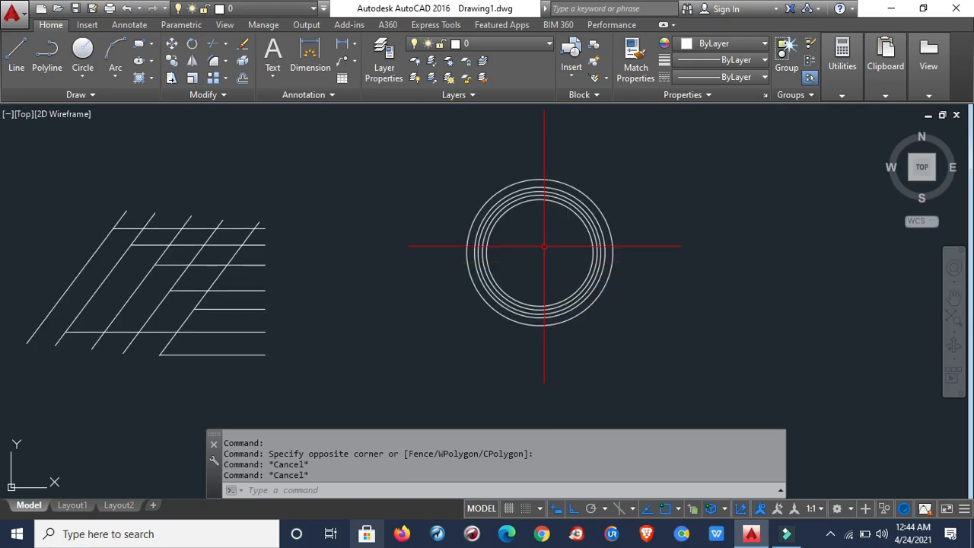
scroll(544, 245, "up", 3)
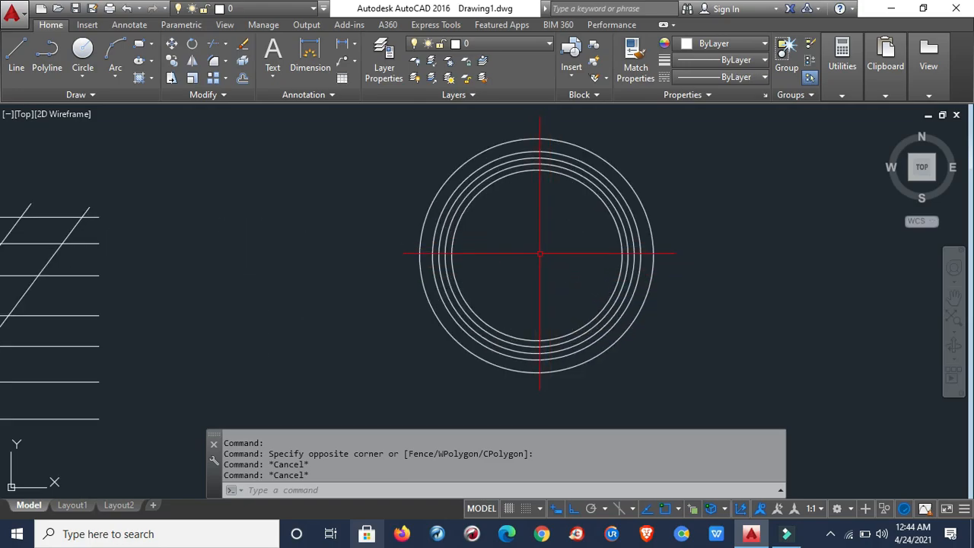
scroll(539, 254, "down", 4)
scroll(540, 236, "up", 4)
mouse_move(538, 258)
middle_mouse_down()
mouse_move(537, 266)
mouse_move(477, 259)
middle_mouse_up()
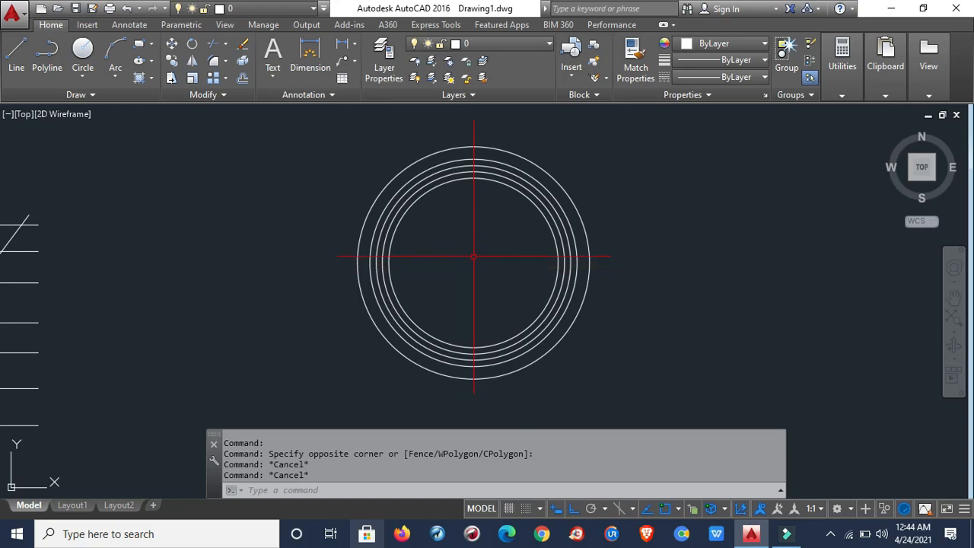
scroll(474, 256, "down", 5)
scroll(473, 257, "up", 5)
middle_click_drag(672, 294, 536, 259)
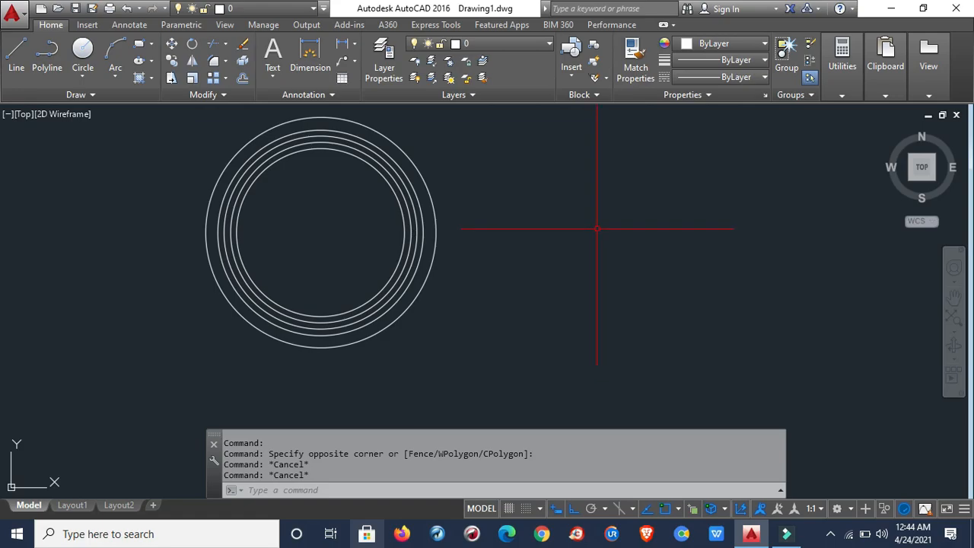
scroll(597, 228, "down", 4)
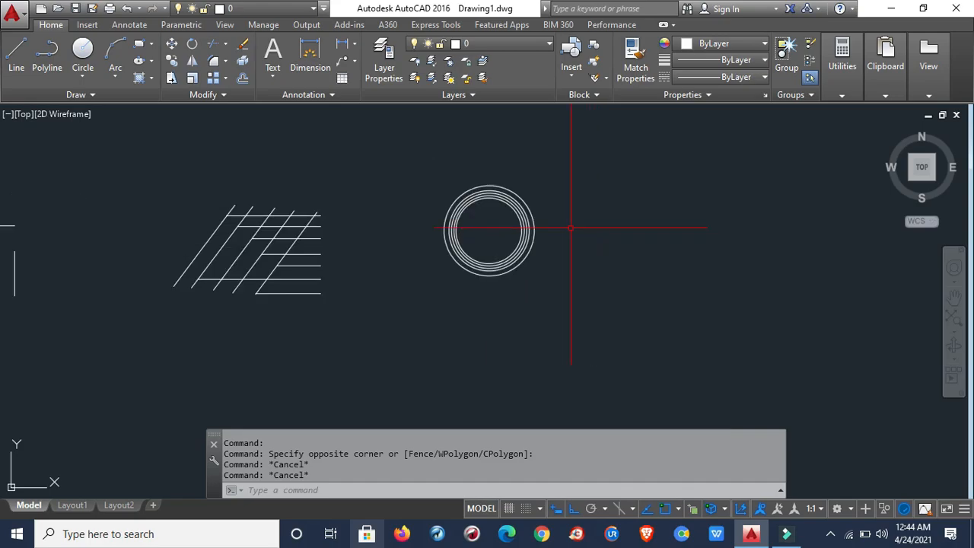
scroll(582, 259, "up", 2)
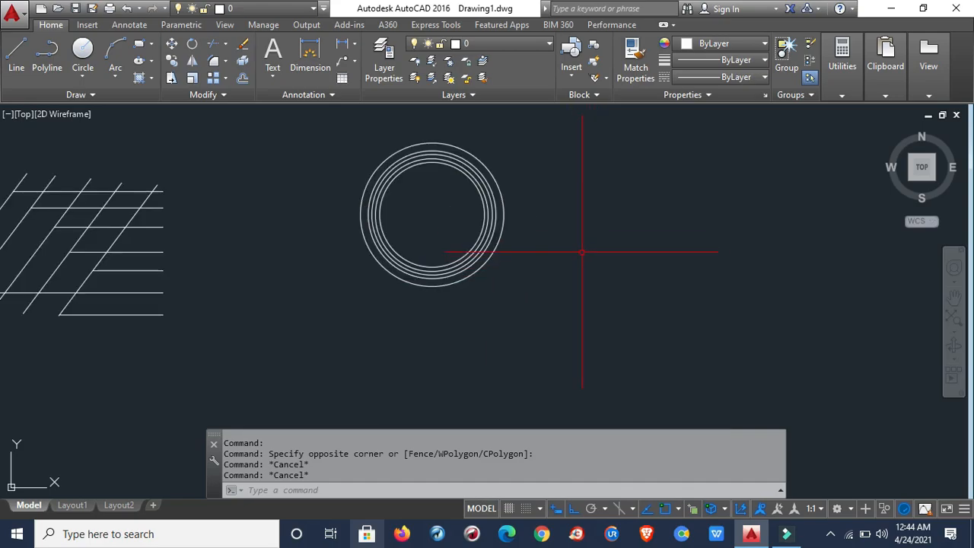
scroll(431, 211, "up", 2)
mouse_move(431, 208)
middle_mouse_down()
mouse_move(441, 242)
mouse_move(459, 195)
mouse_move(443, 251)
middle_mouse_up()
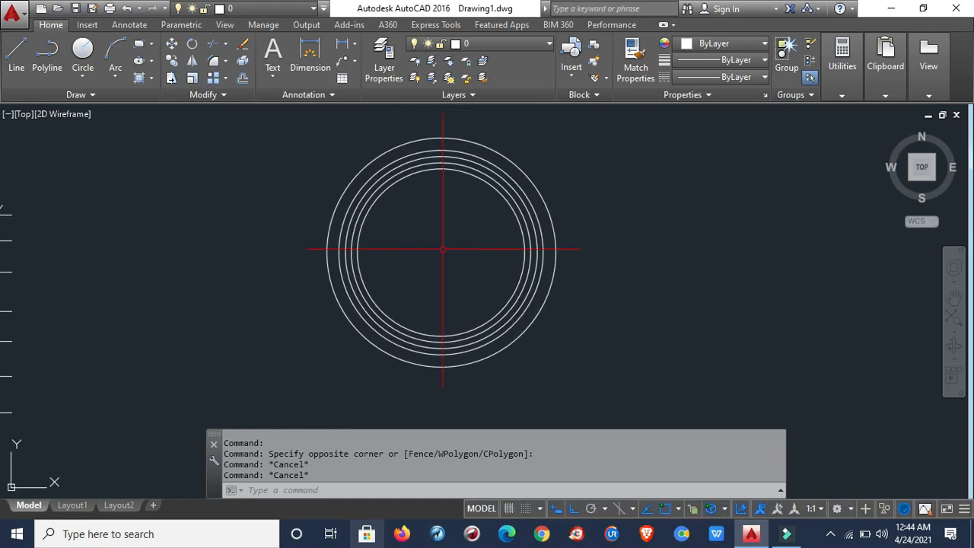